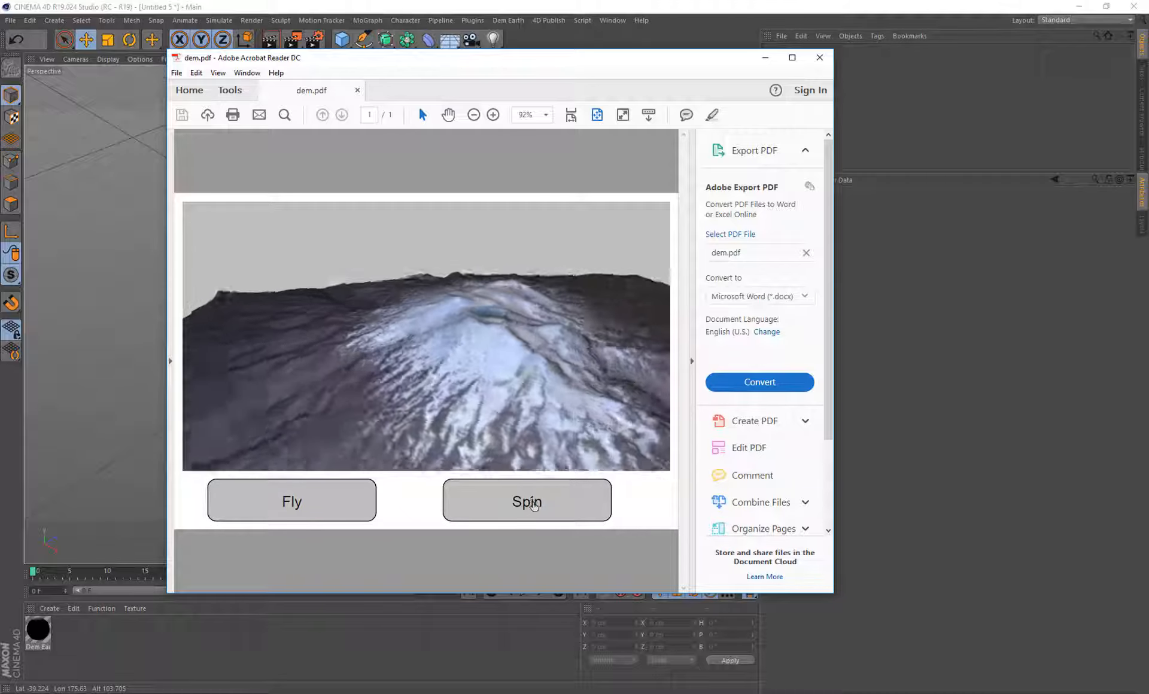
Play the Spin animation in dem.pdf and close the document
click(534, 505)
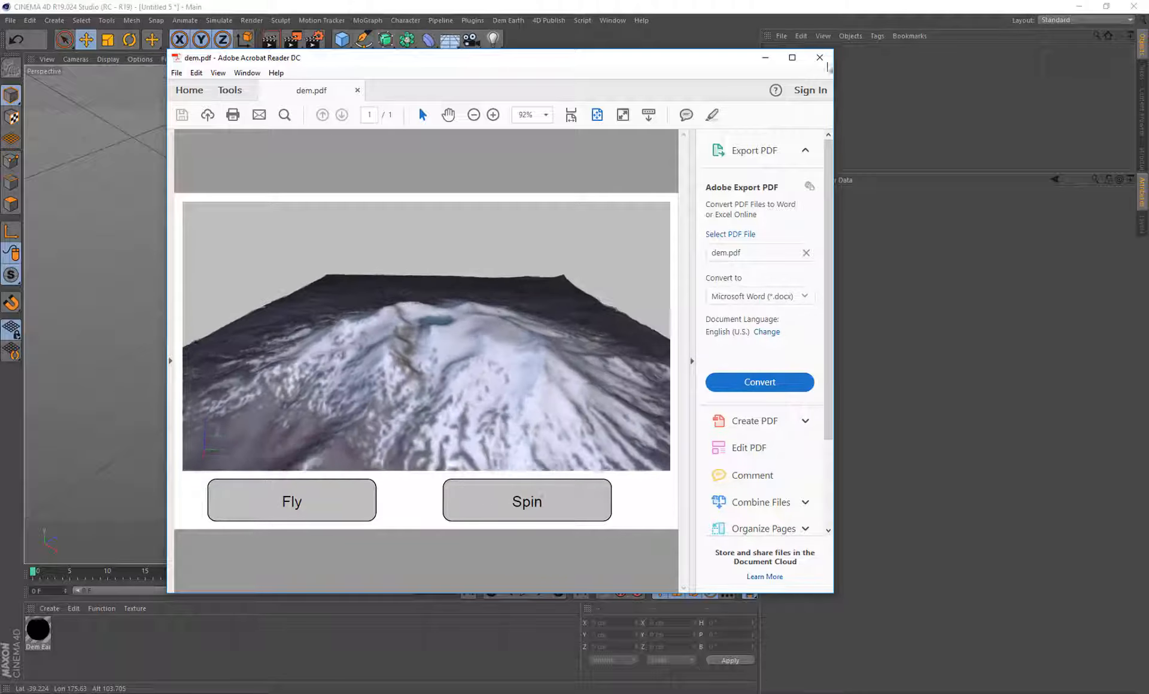
click(819, 58)
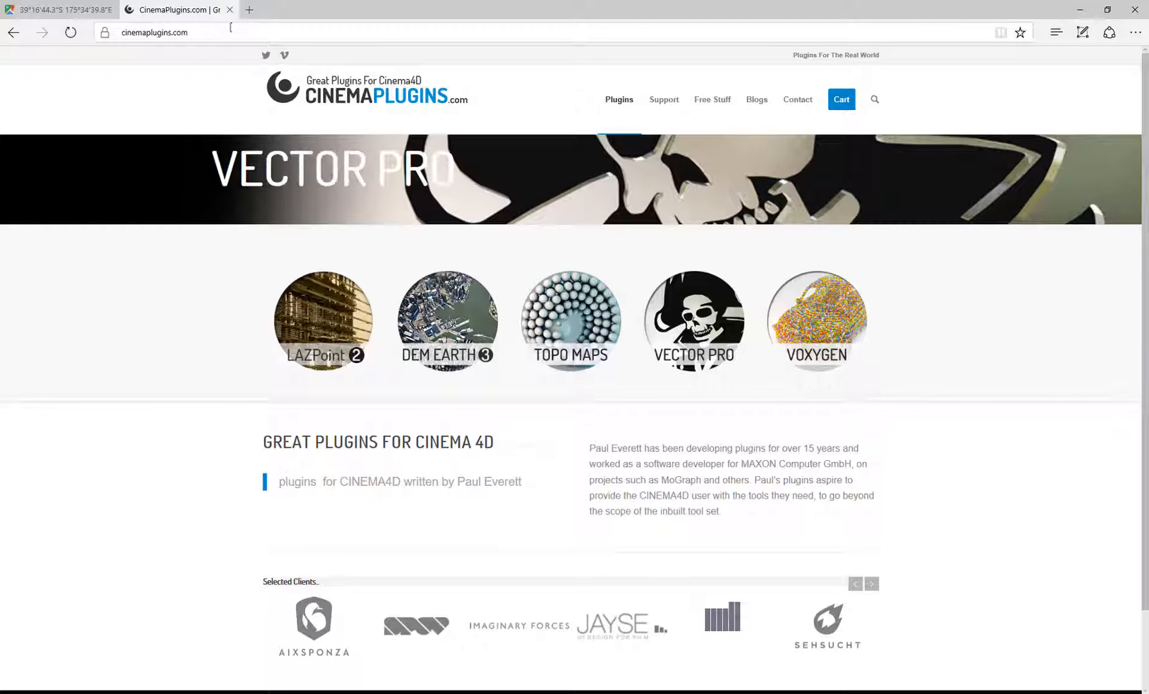
Look through the DEM Earth 3 plugin page on cinemaplugins.com and close it
click(455, 309)
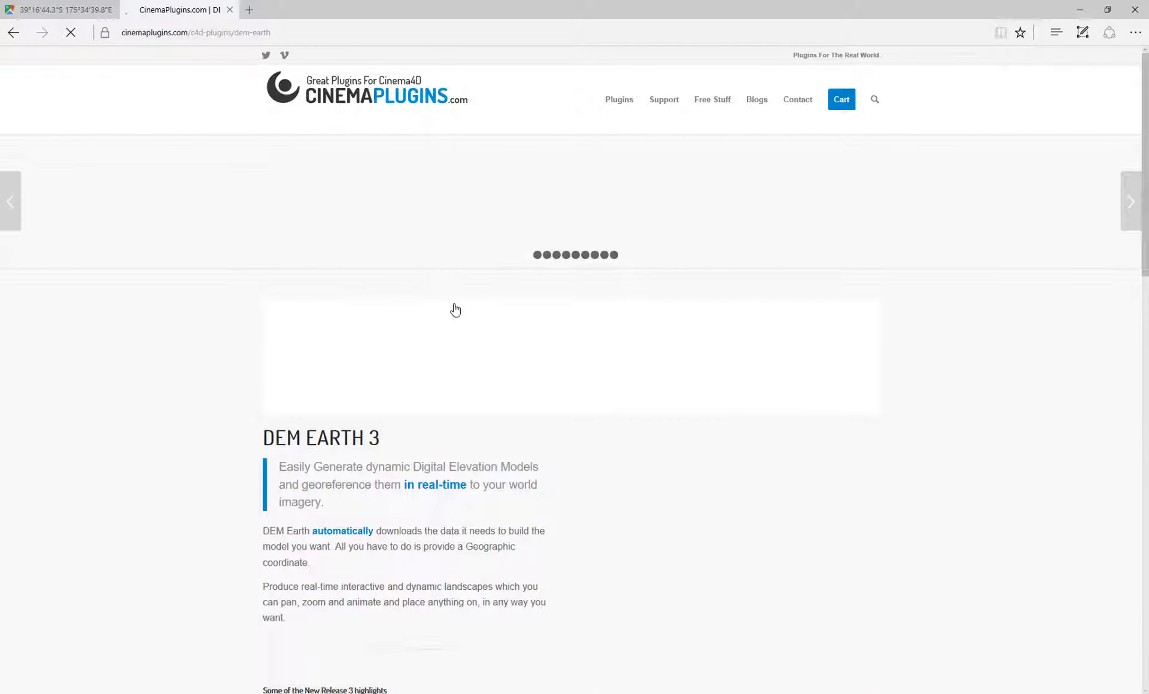
scroll(254, 338, down, 3)
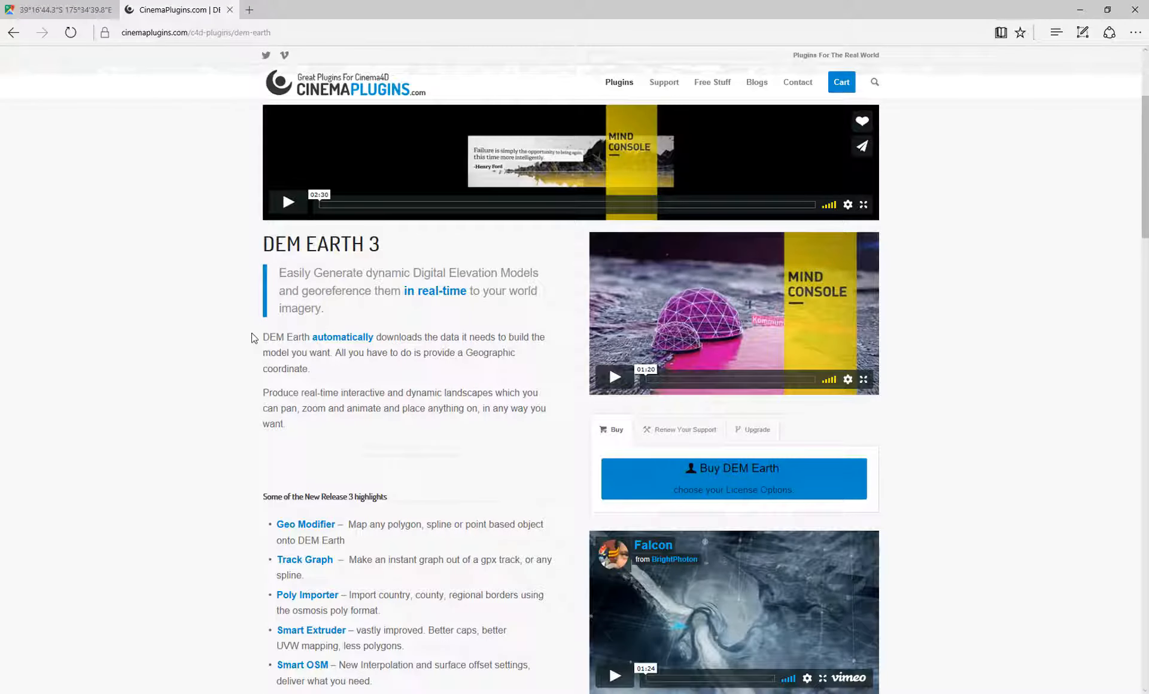
scroll(253, 338, down, 3)
scroll(253, 338, down, 9)
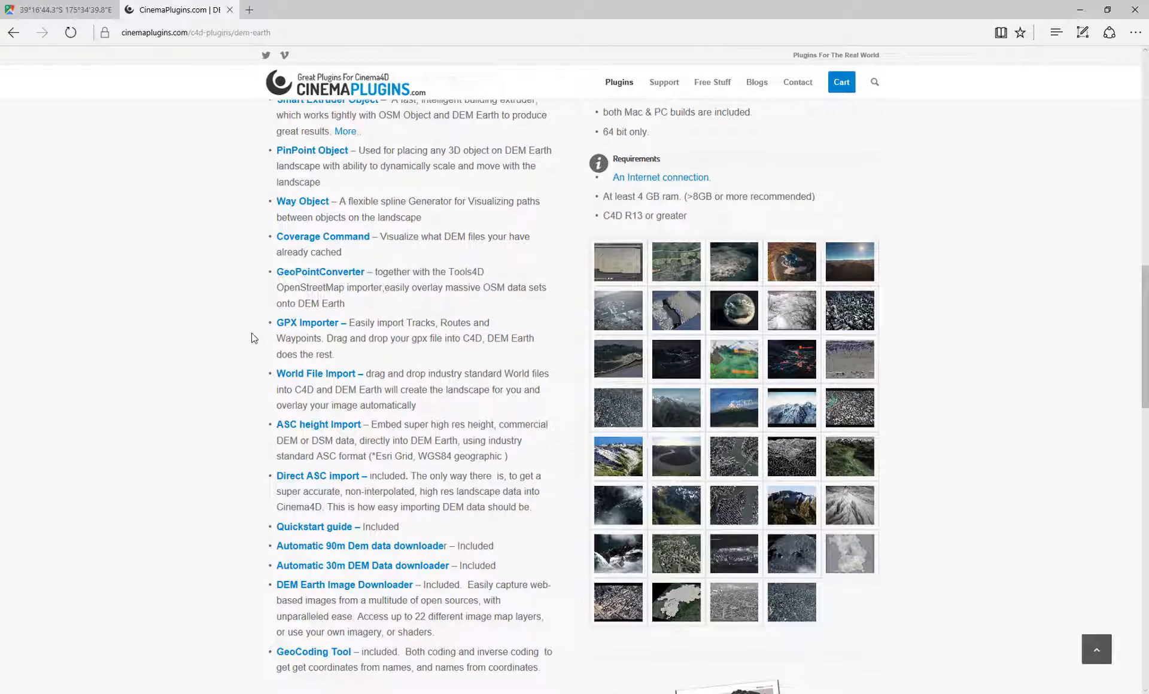
scroll(254, 338, up, 15)
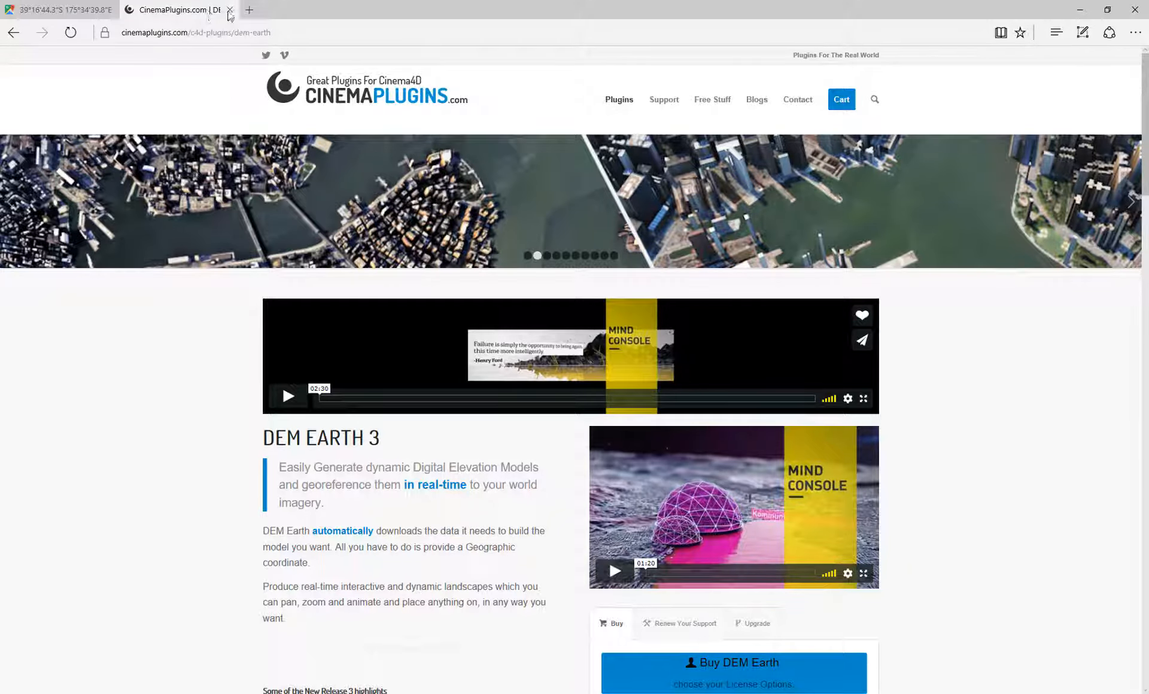
click(230, 10)
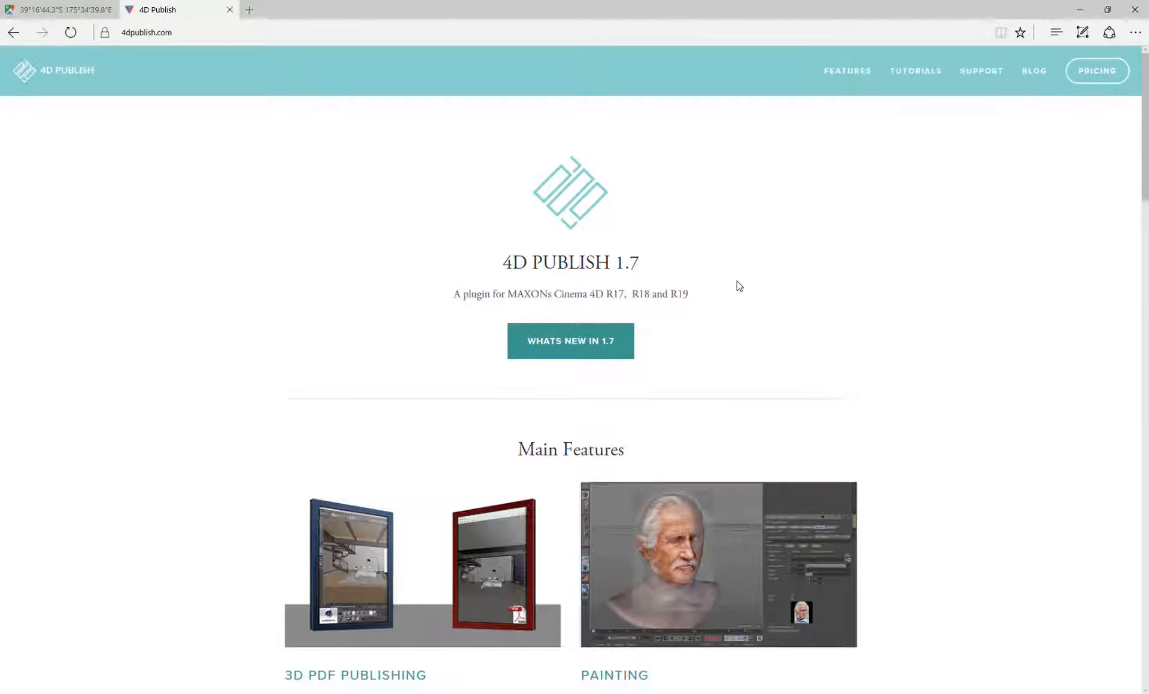
Look through the main and additional features on the 4D Publish home page
scroll(742, 292, down, 12)
scroll(742, 292, up, 10)
scroll(741, 292, down, 12)
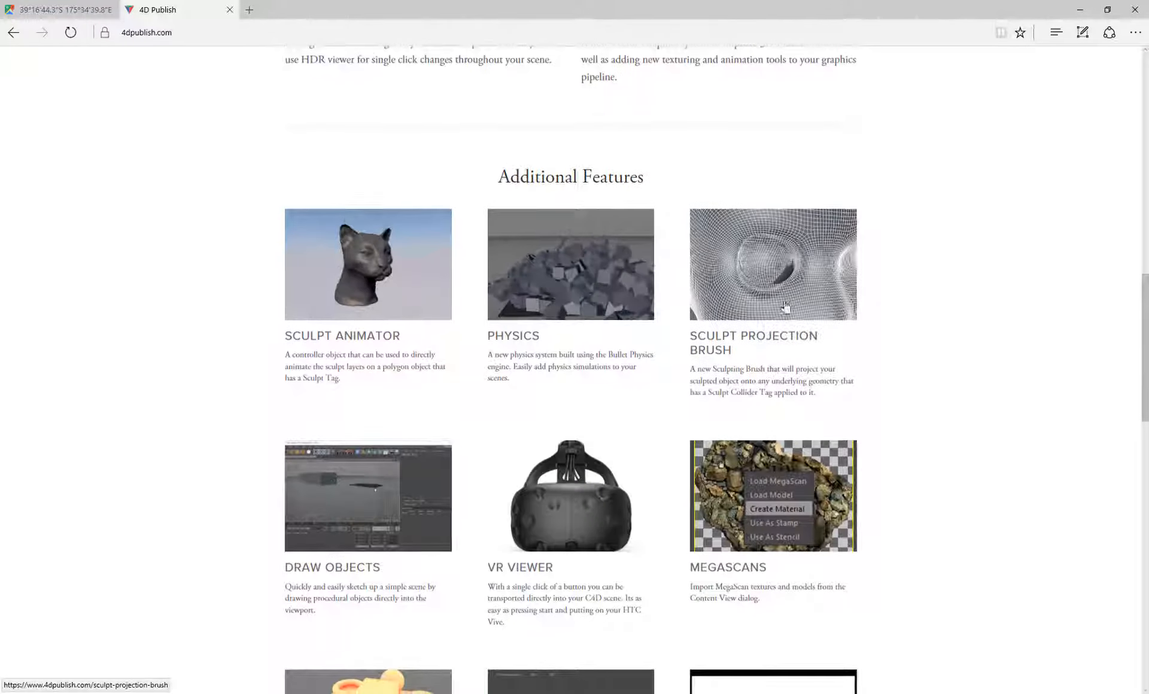
scroll(781, 302, down, 10)
scroll(800, 307, up, 11)
scroll(800, 310, up, 12)
scroll(423, 412, down, 3)
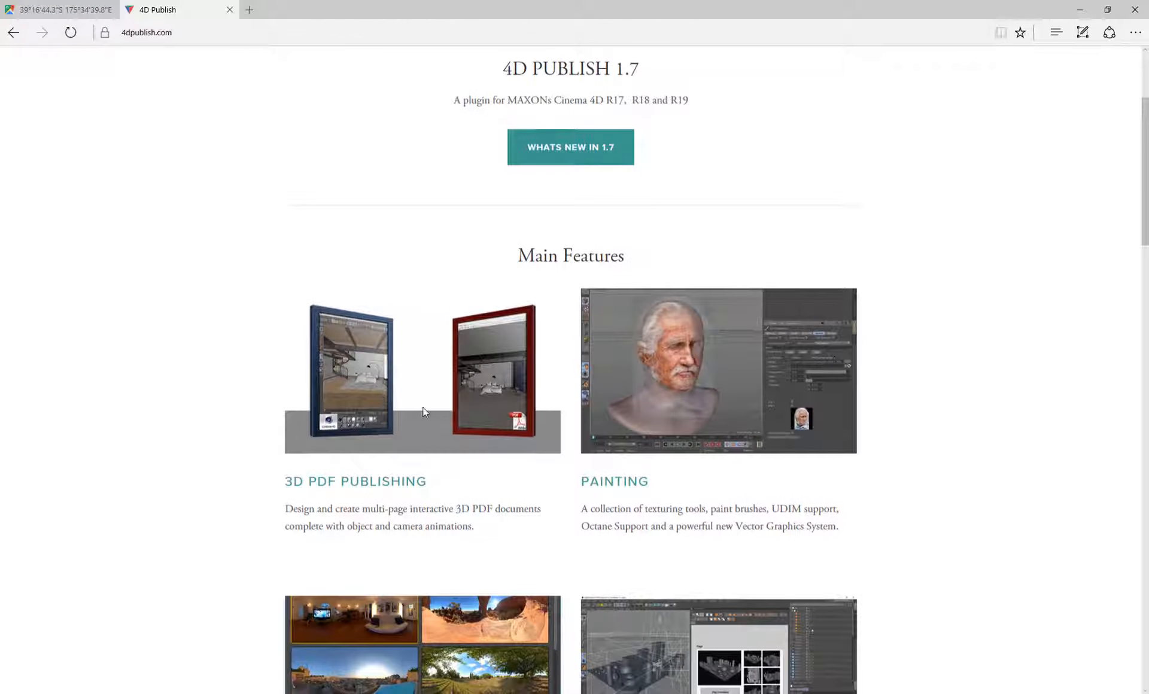
Open the 3D PDF Publishing feature page and look through its overview and videos
click(423, 407)
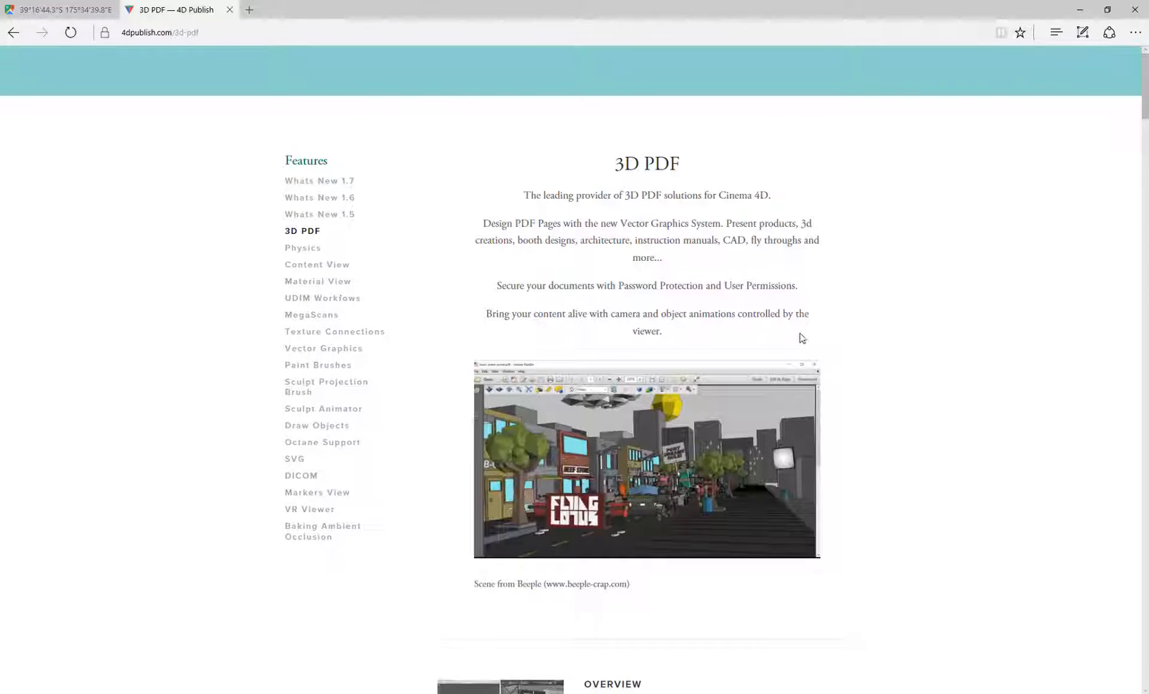
scroll(802, 338, down, 10)
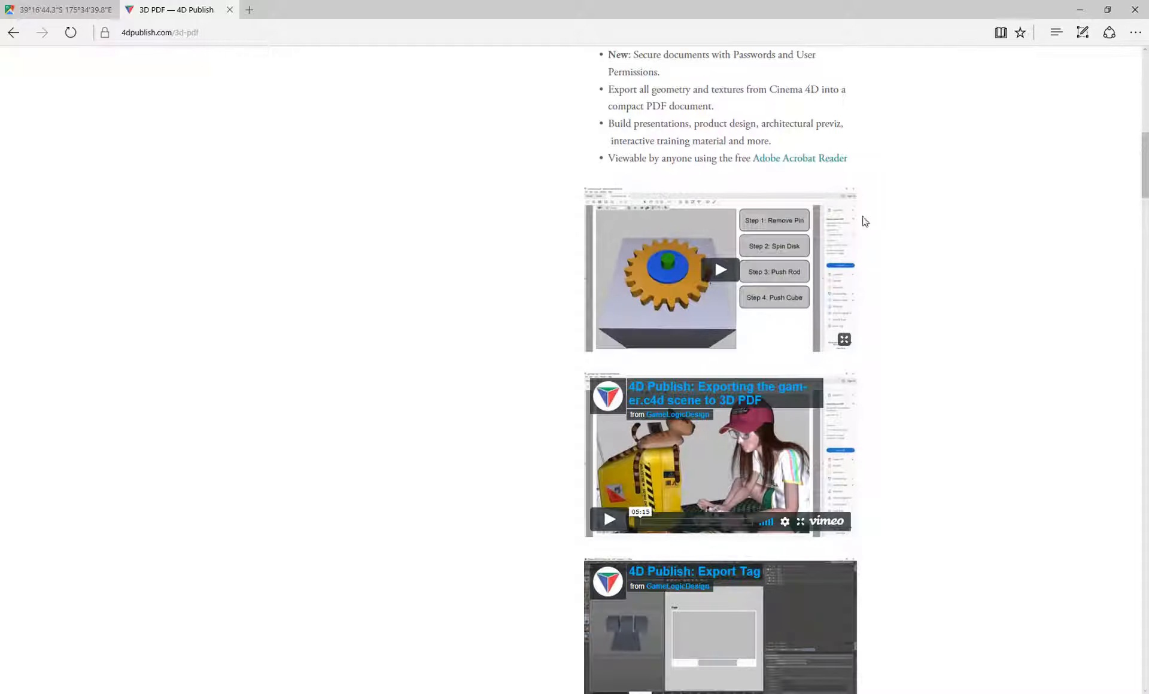
scroll(864, 221, down, 10)
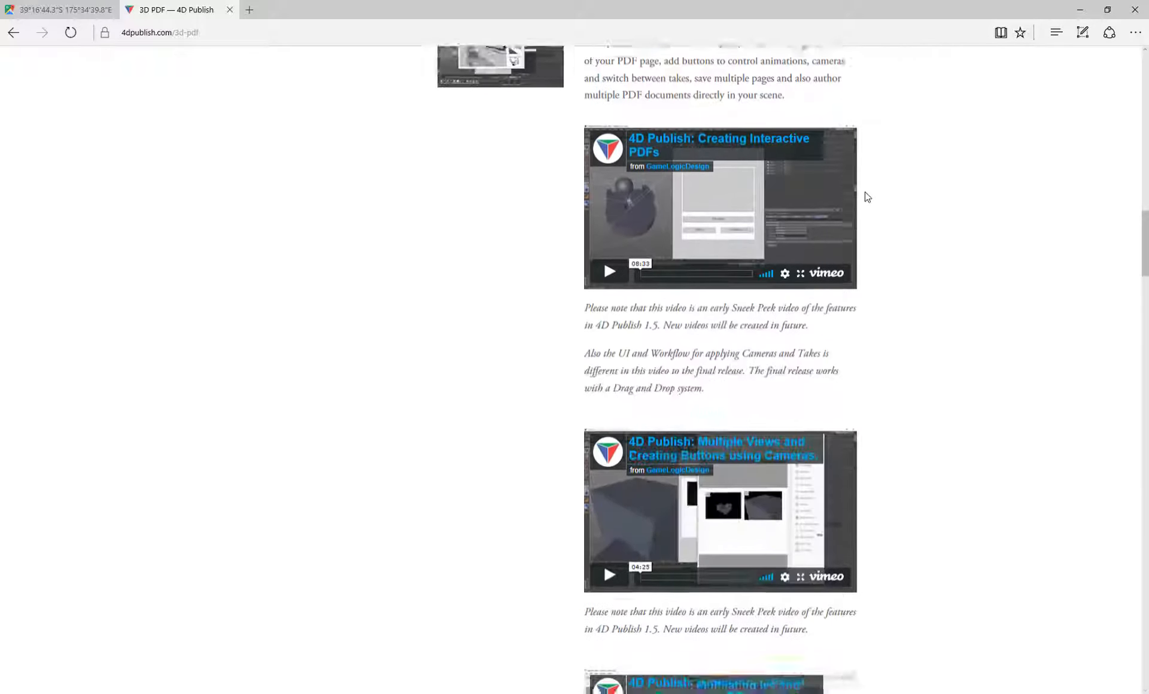
scroll(865, 196, up, 20)
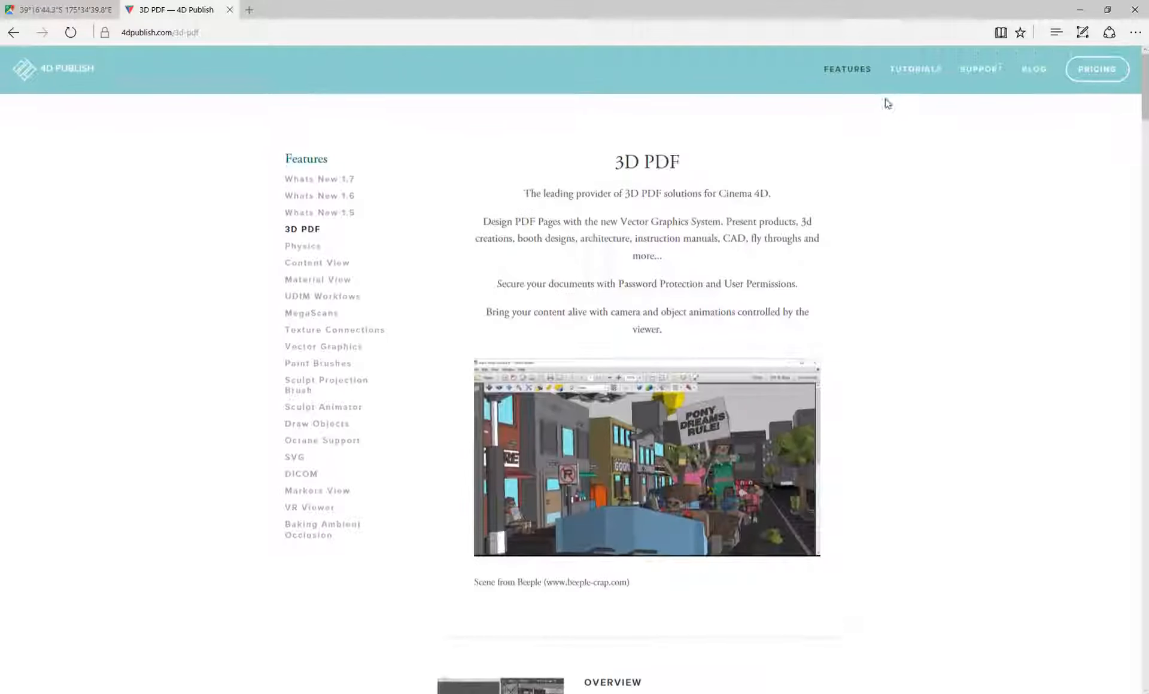
Open the 3D PDF tutorials page and look through the available videos
mouse_move(917, 76)
click(910, 102)
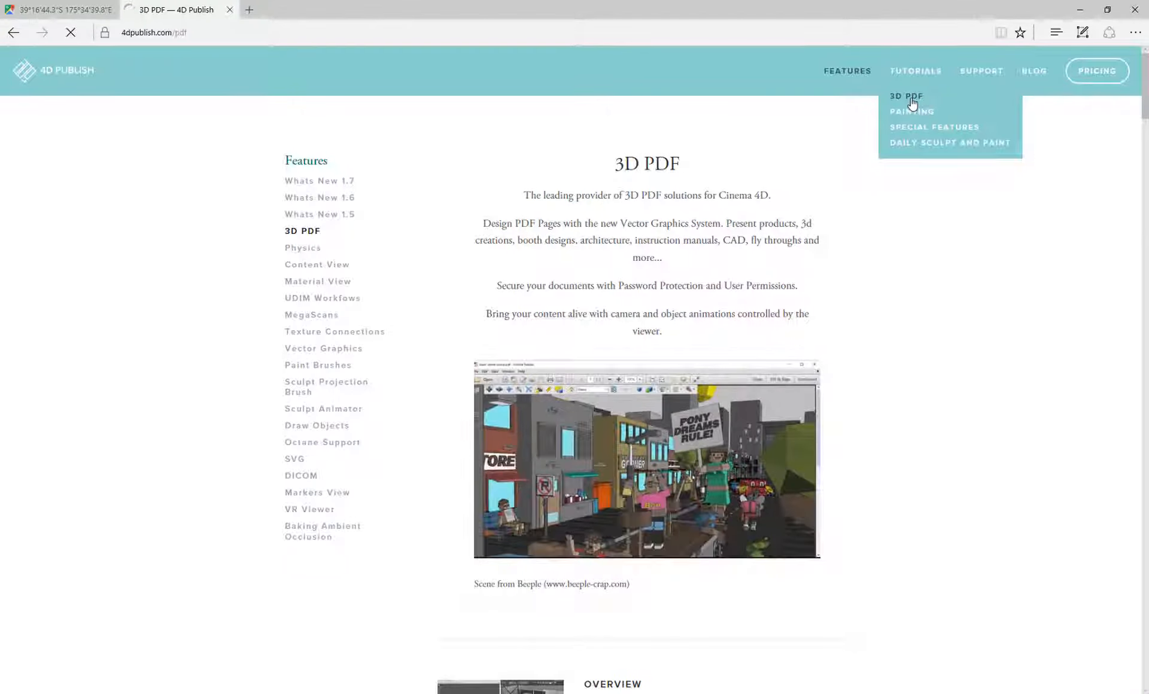
scroll(906, 274, down, 8)
scroll(906, 274, down, 8)
scroll(906, 274, up, 15)
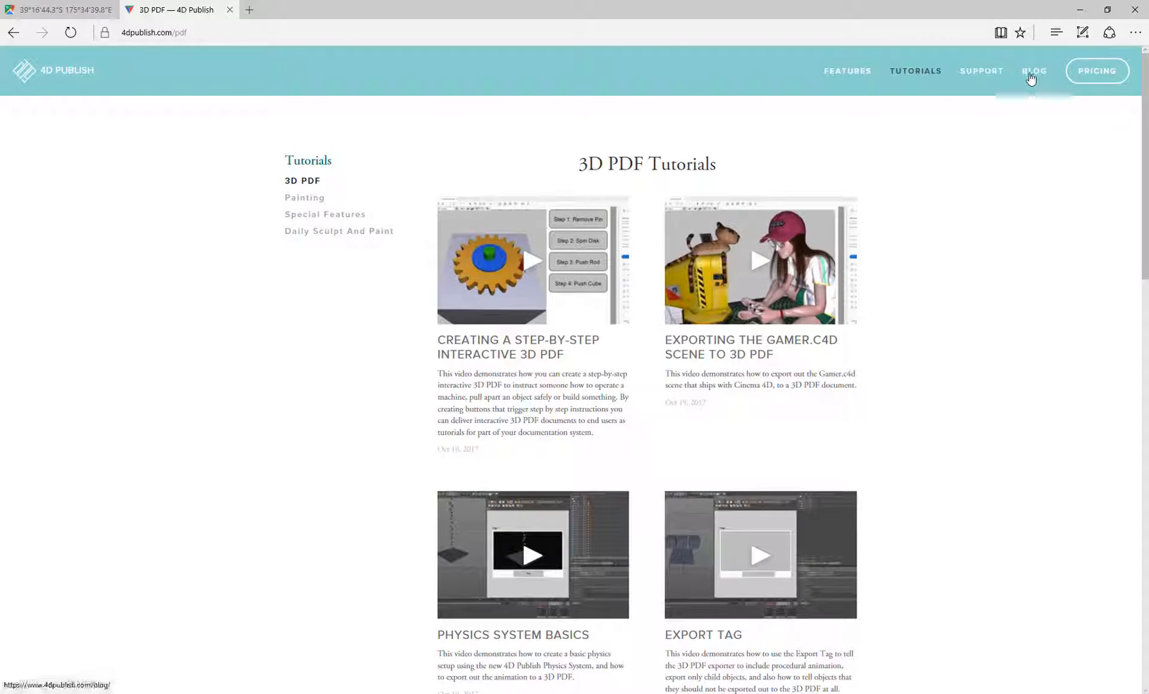
Open the 4D Publish documentation and examine the 3D PDF Publishing topics, including Introduction and PRC File Format
mouse_move(990, 74)
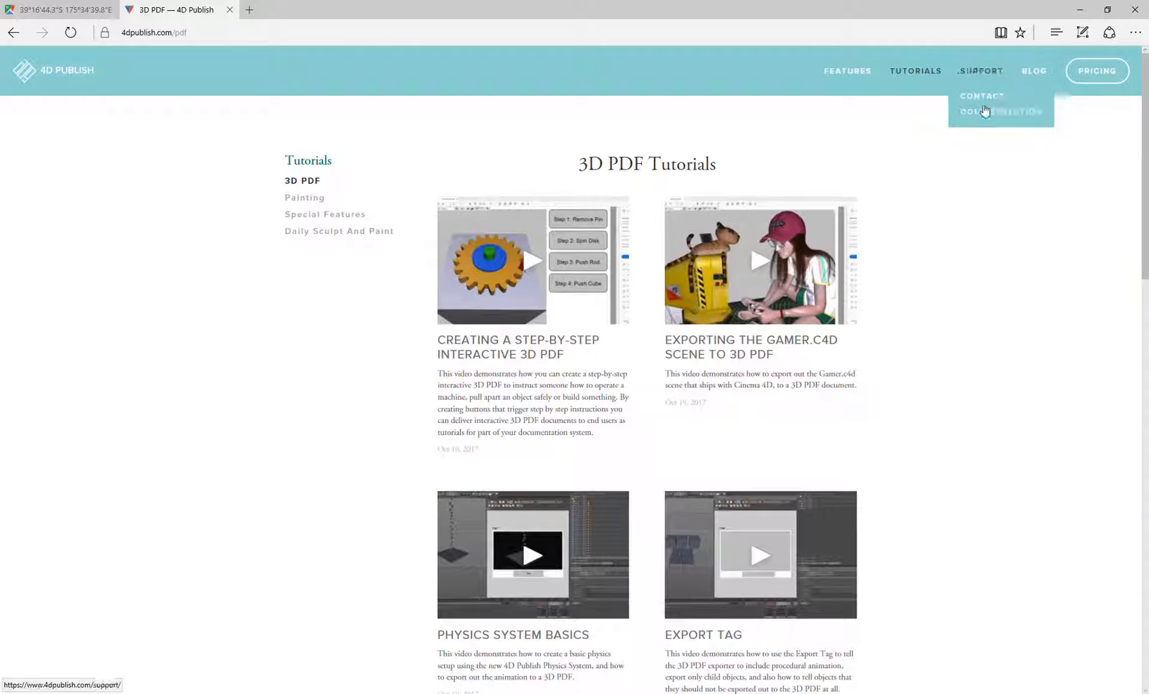
click(986, 113)
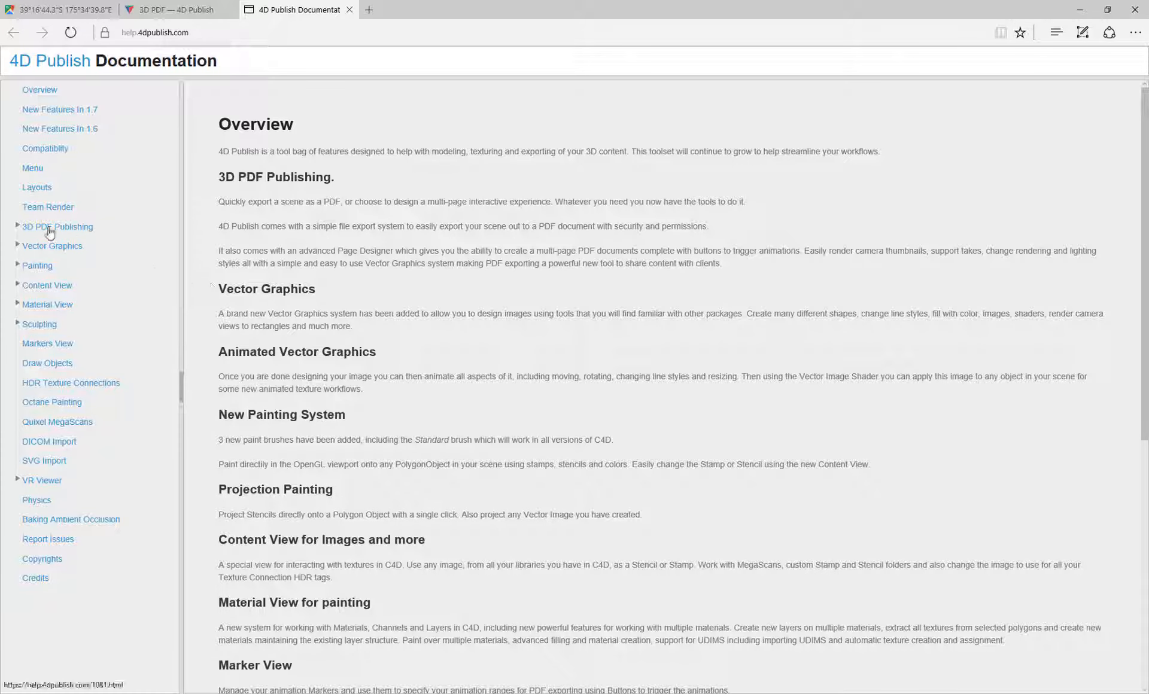
click(26, 234)
click(41, 247)
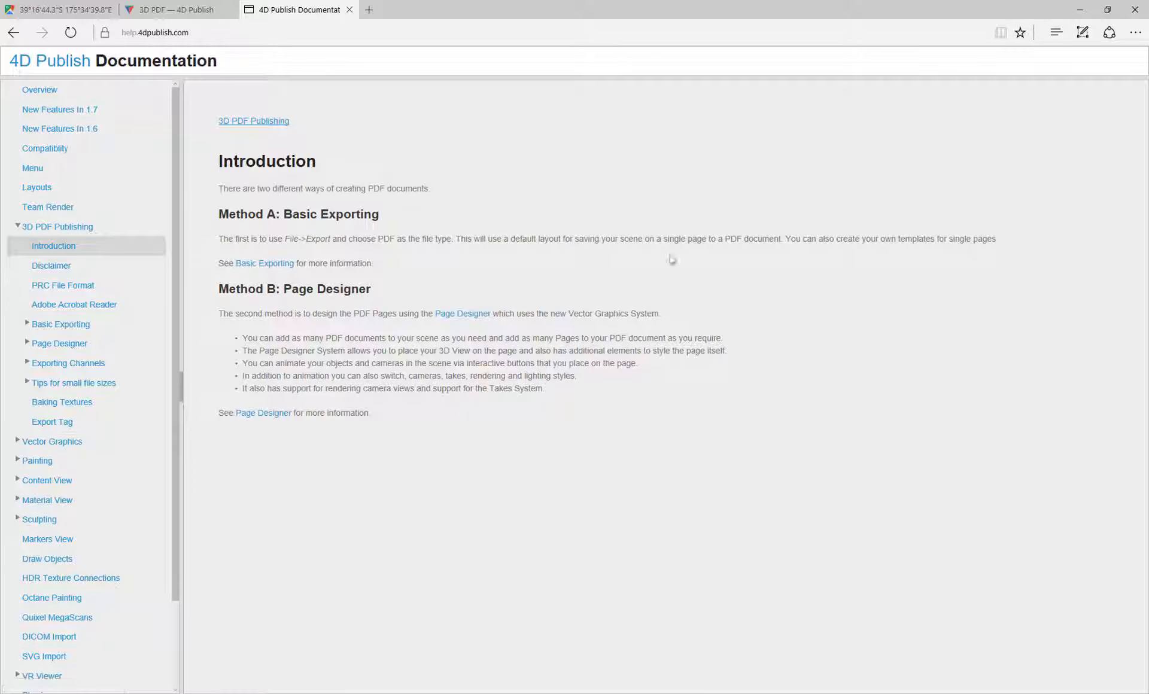
click(48, 269)
click(61, 287)
click(62, 304)
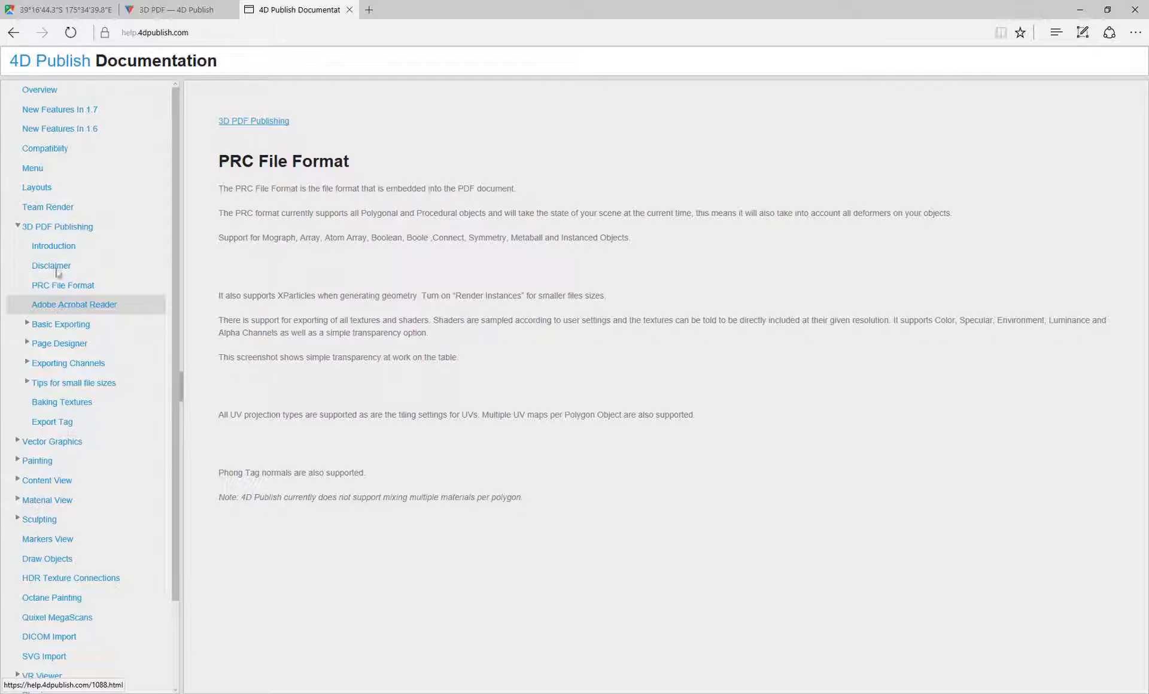
click(58, 233)
click(19, 227)
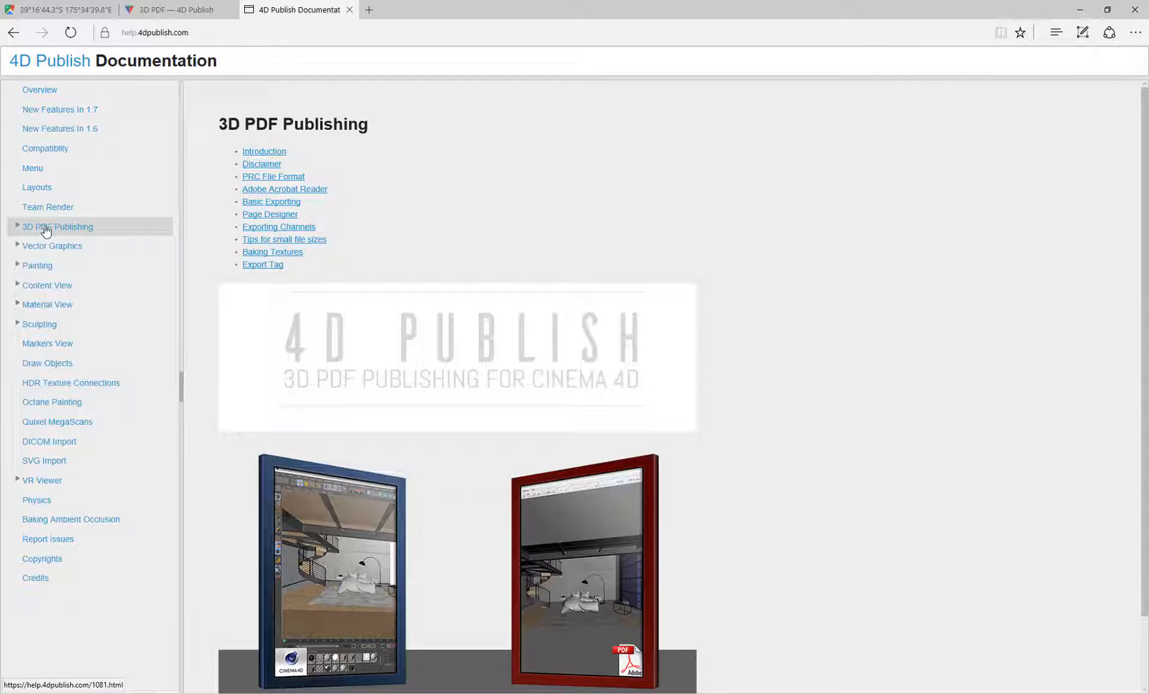
Close the 4D Publish documentation and tutorials pages and switch to Cinema 4D
click(352, 10)
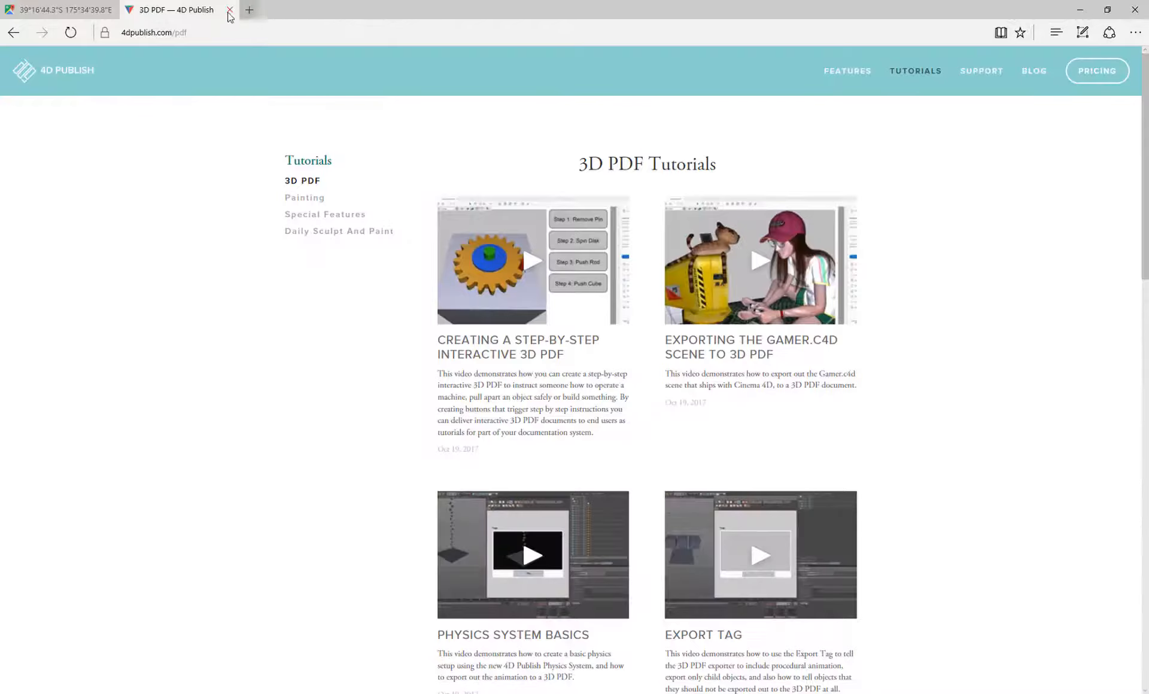
click(231, 10)
drag(299, 12, 1148, 300)
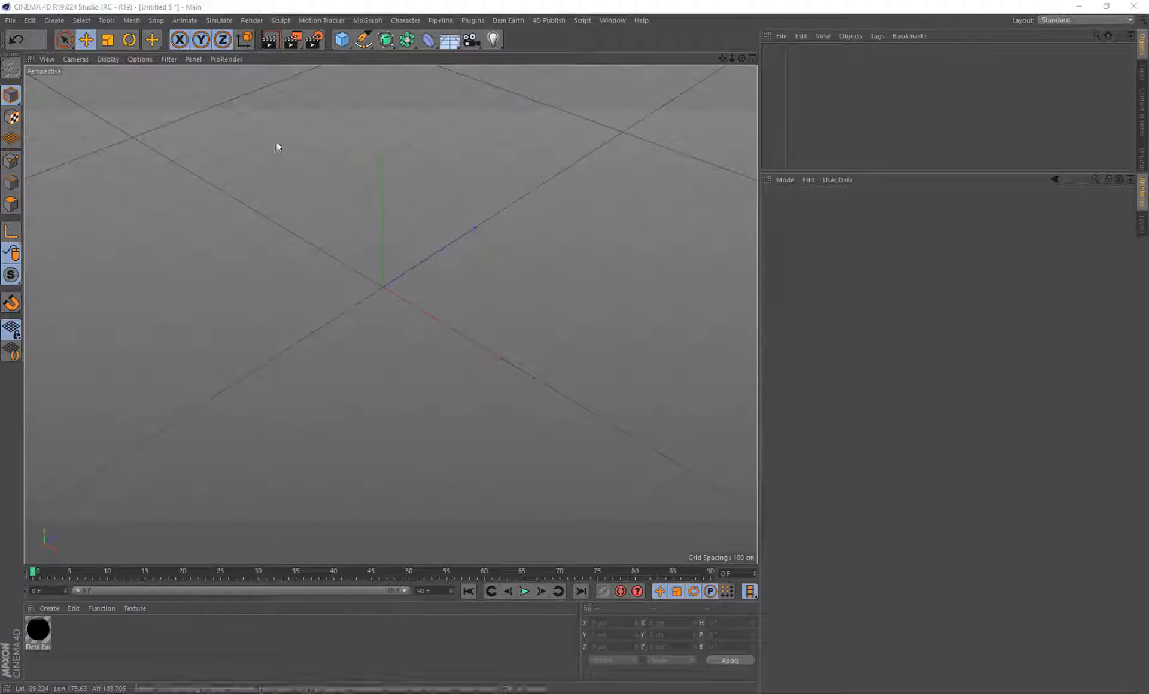
Add a Dem Earth object to the scene
click(488, 4)
click(506, 21)
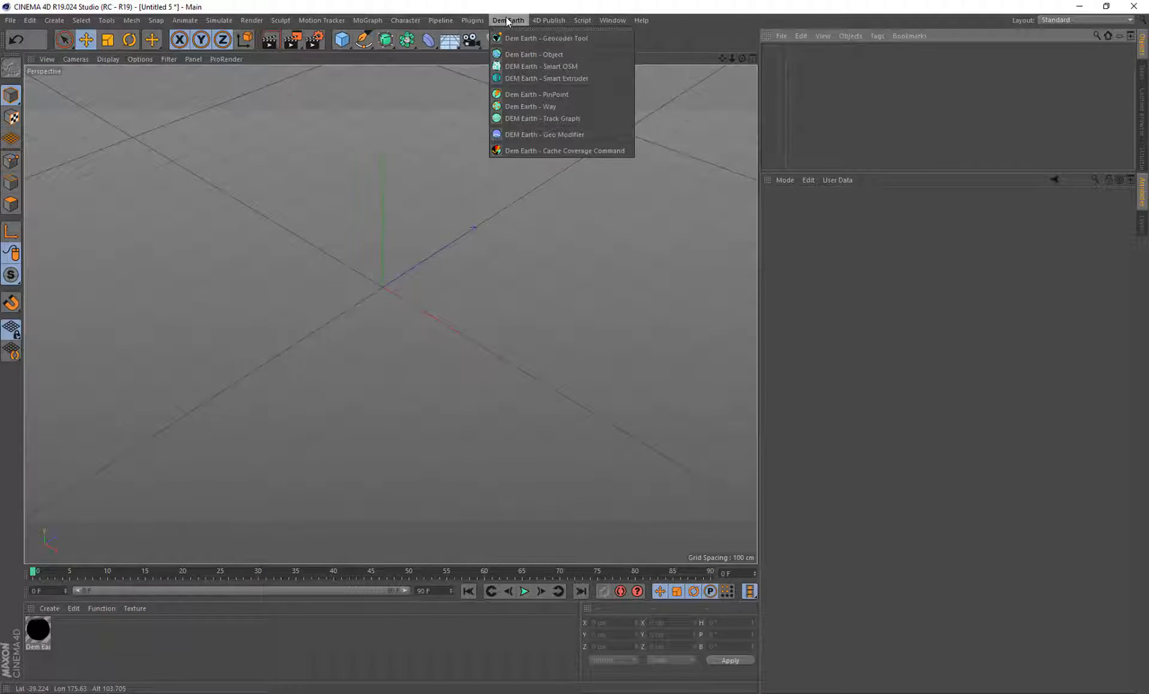
click(541, 55)
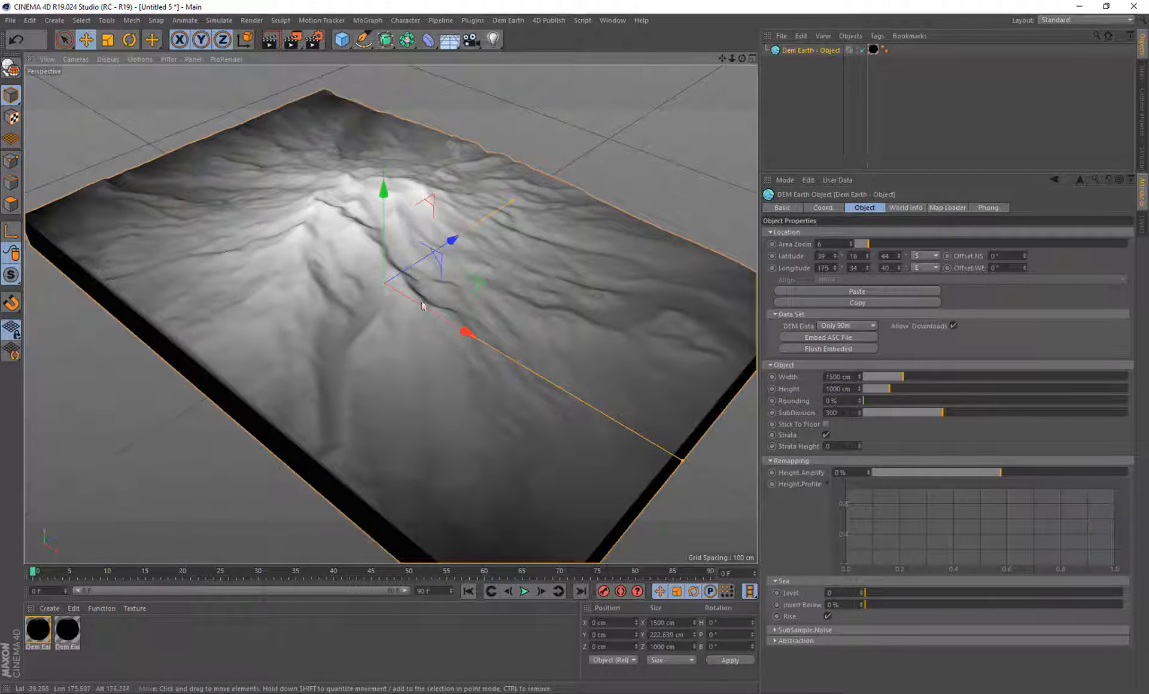
Switch to Google Maps in the browser and open the place details for a point just east of Mount Ruapehu
drag(527, 693, 587, 1)
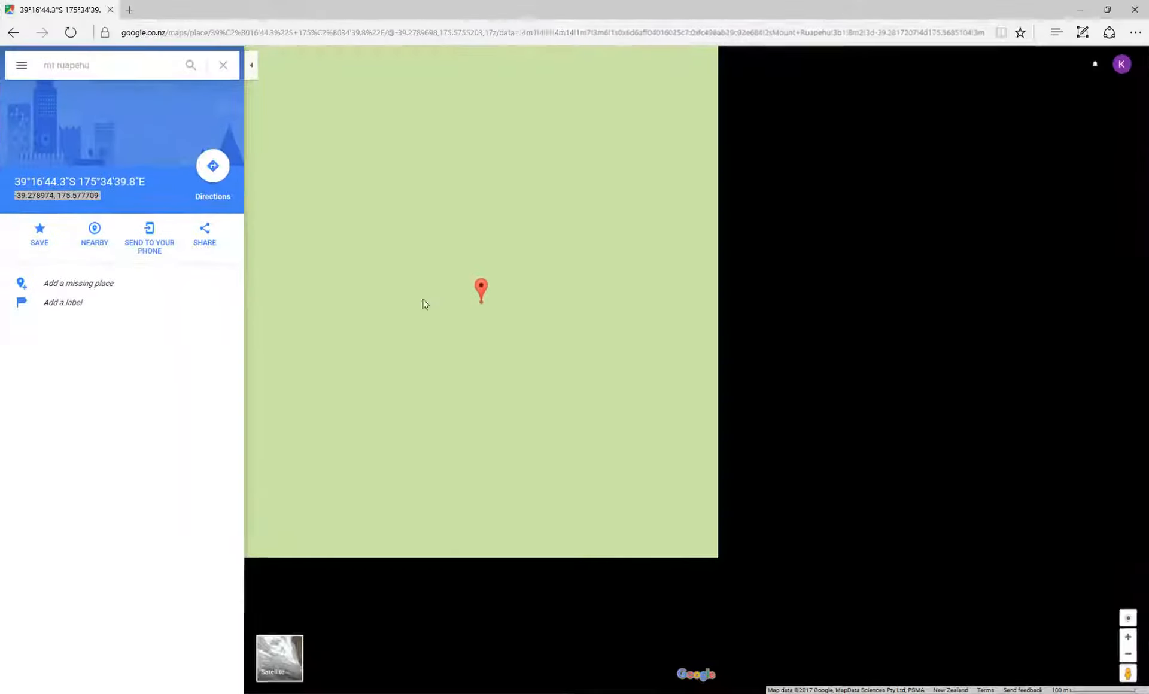
scroll(733, 353, down, 3)
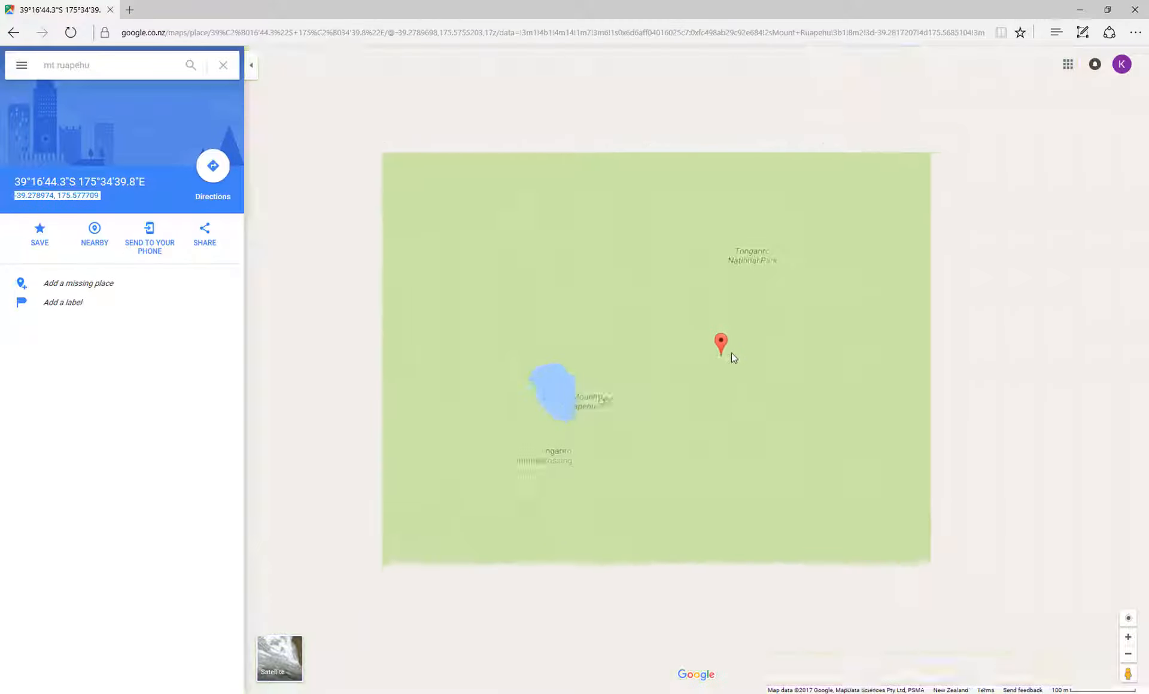
scroll(706, 364, down, 3)
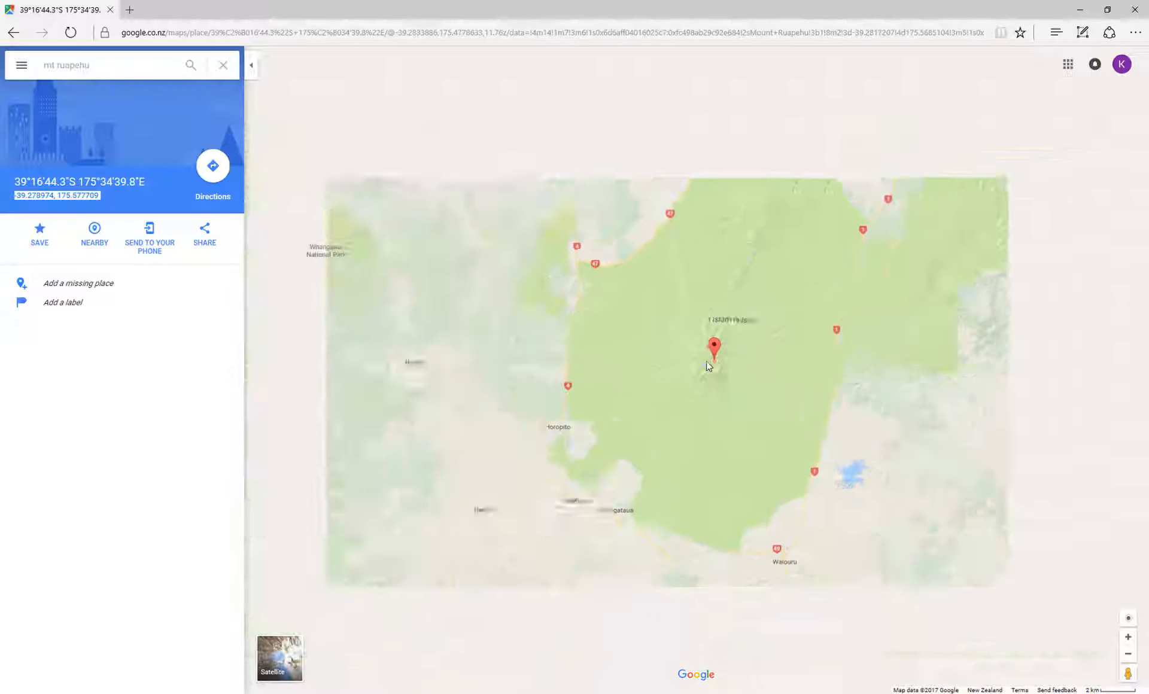
scroll(760, 344, down, 5)
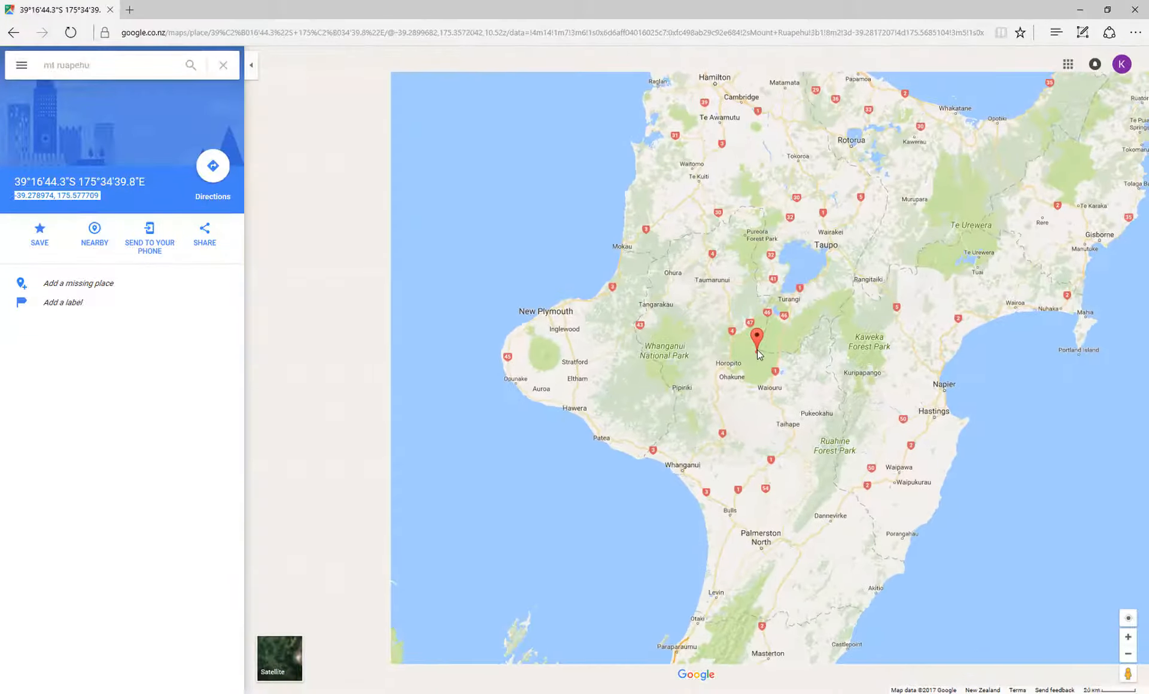
scroll(765, 345, up, 1)
scroll(764, 345, up, 6)
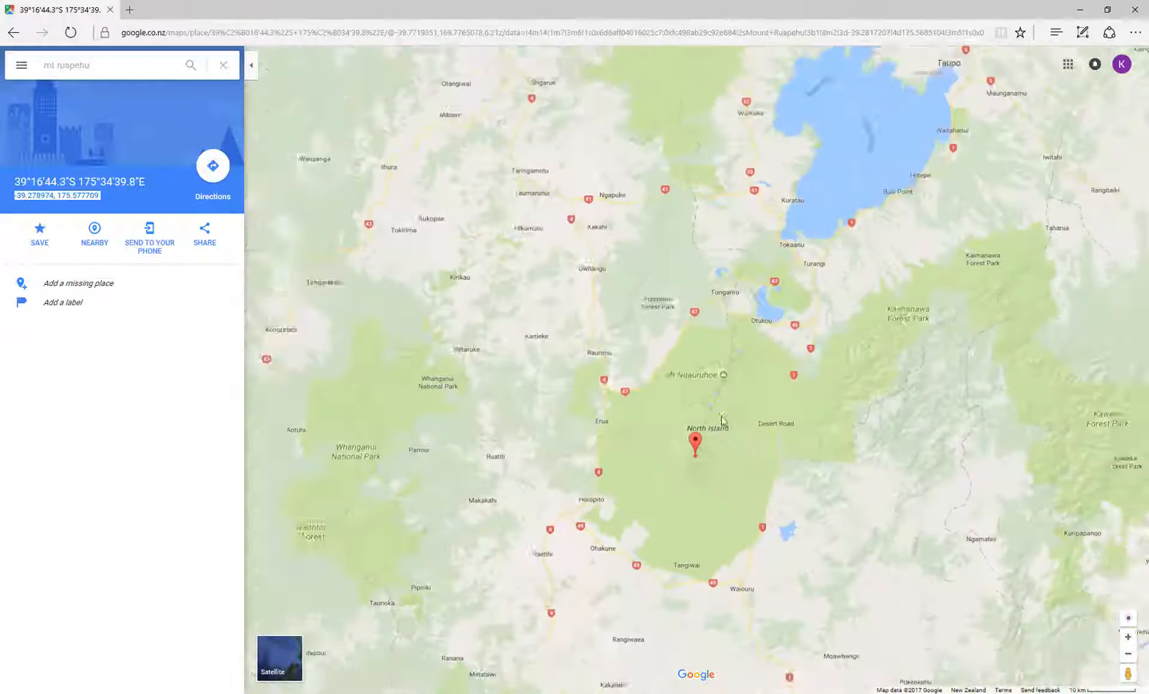
right_click(653, 442)
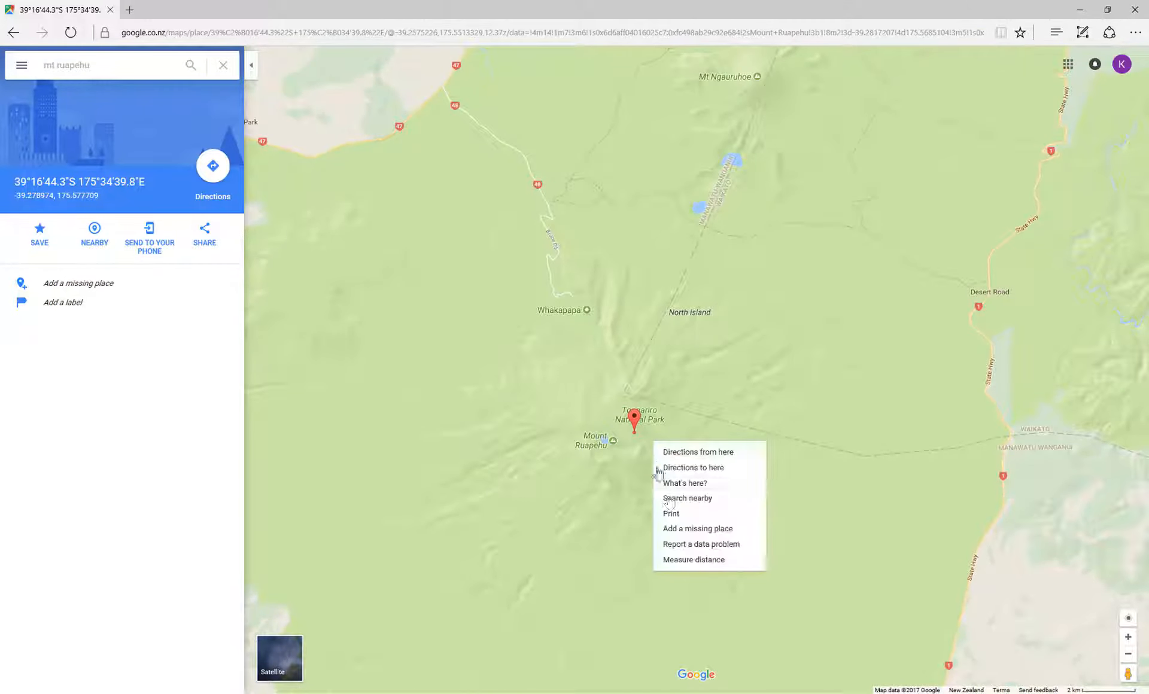
click(683, 483)
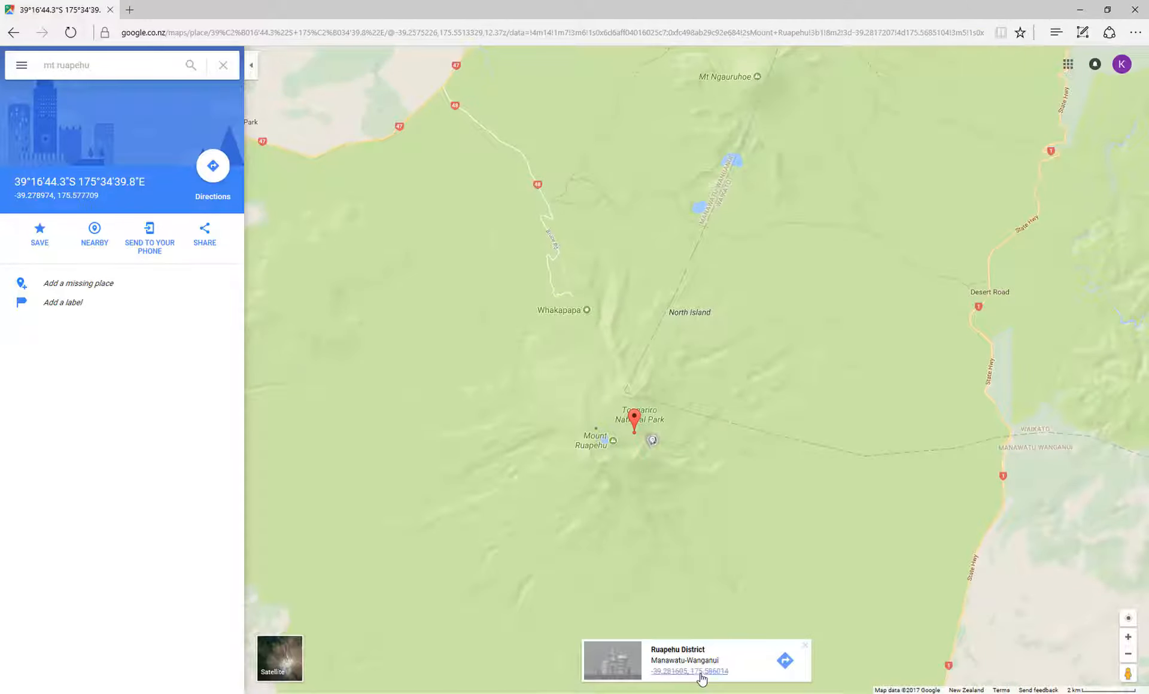
click(722, 678)
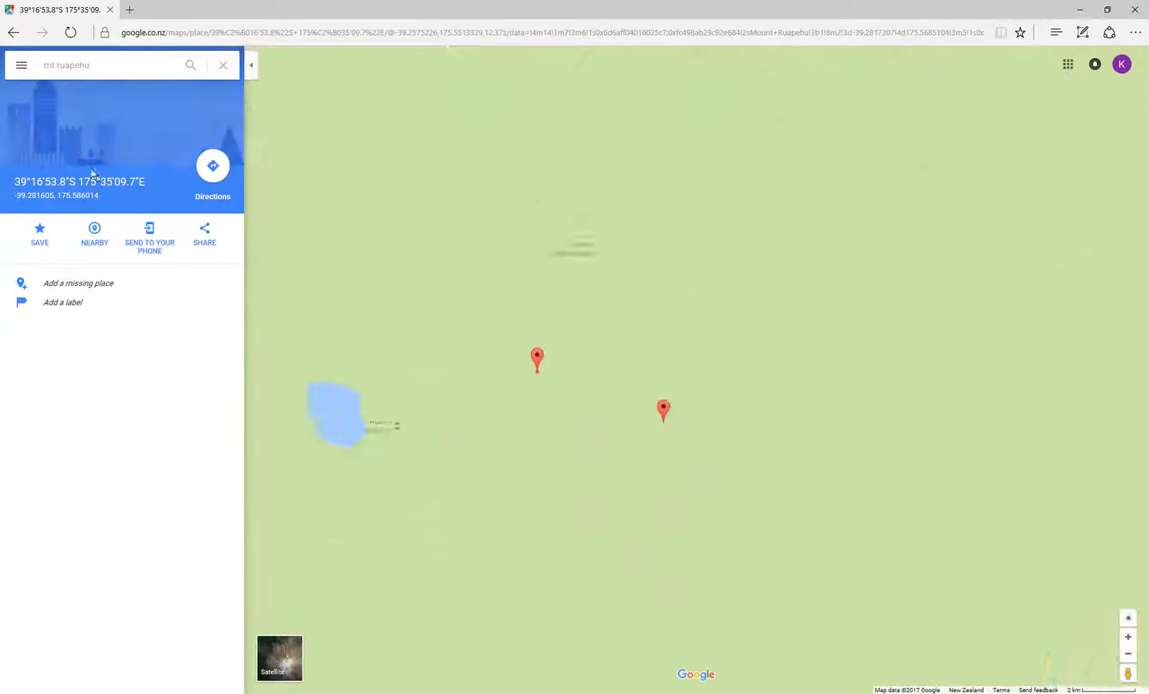
Copy the point's decimal coordinates -39.281605, 175.586014 and return to Cinema 4D
drag(101, 197, 13, 206)
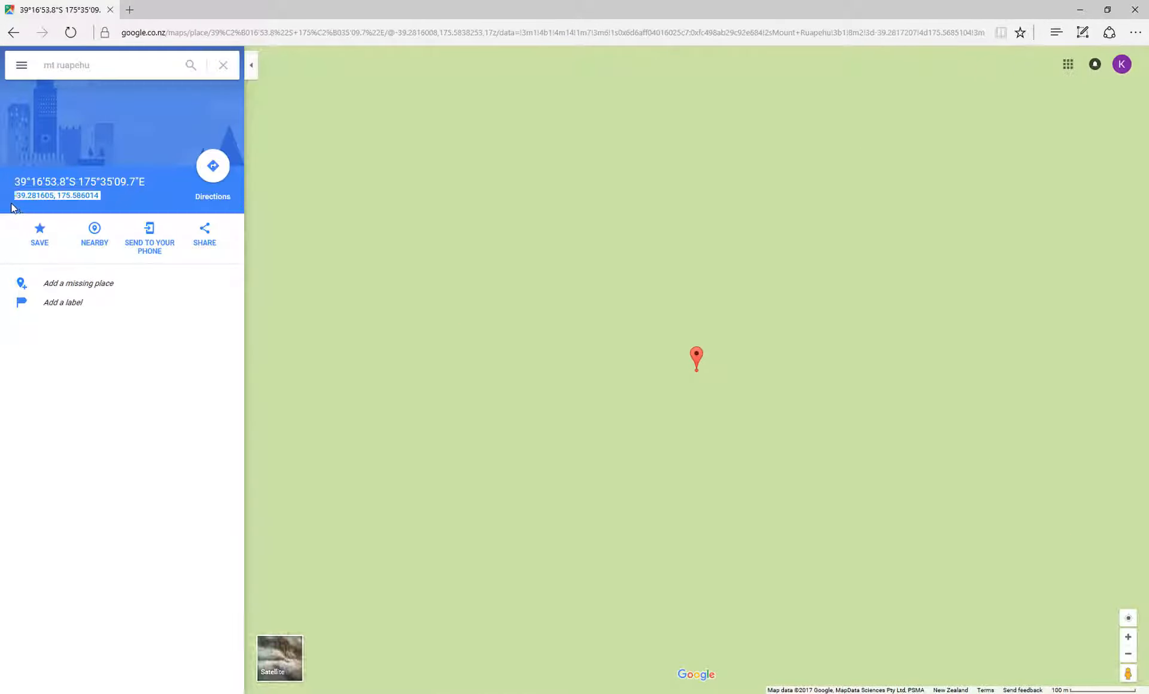
right_click(56, 200)
click(83, 237)
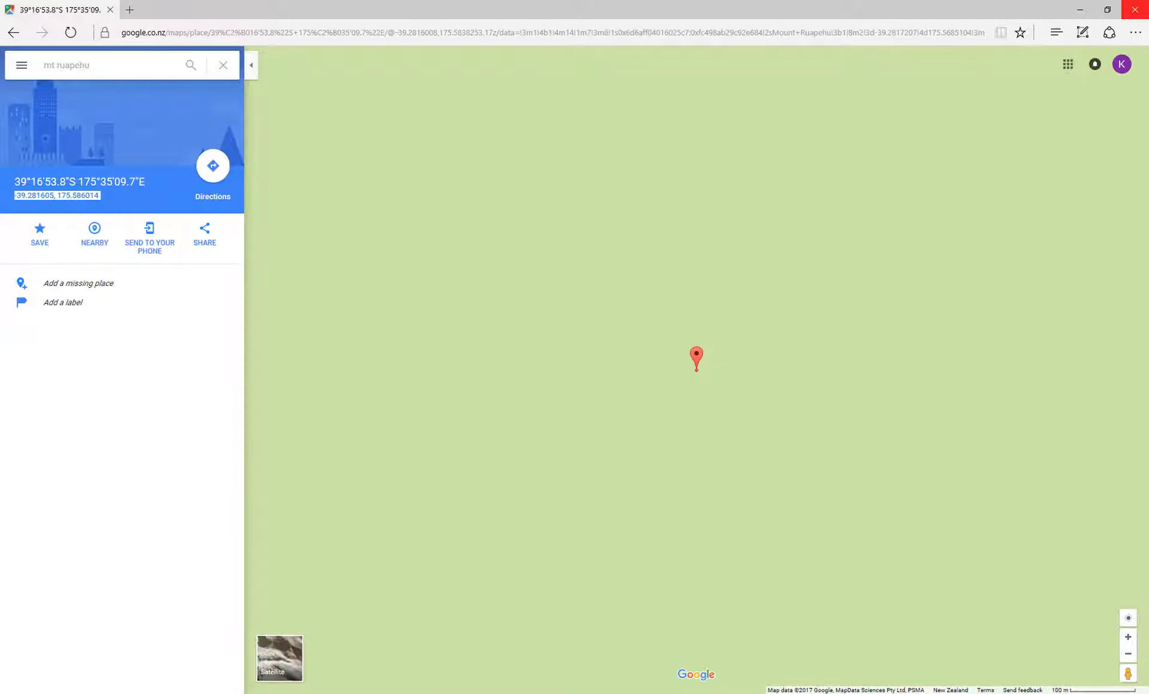
click(1079, 10)
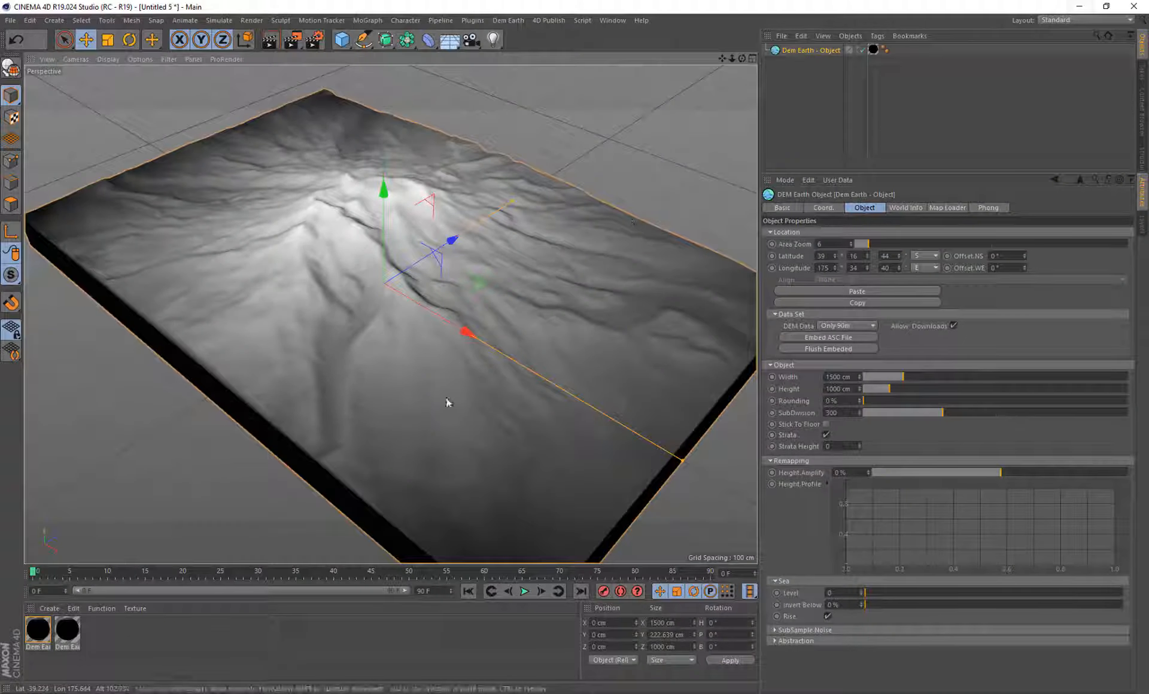
Paste the copied coordinates as the Dem Earth location, accept the imagery disclaimer and download the MapQuest Sat texture layer at level 13
click(854, 292)
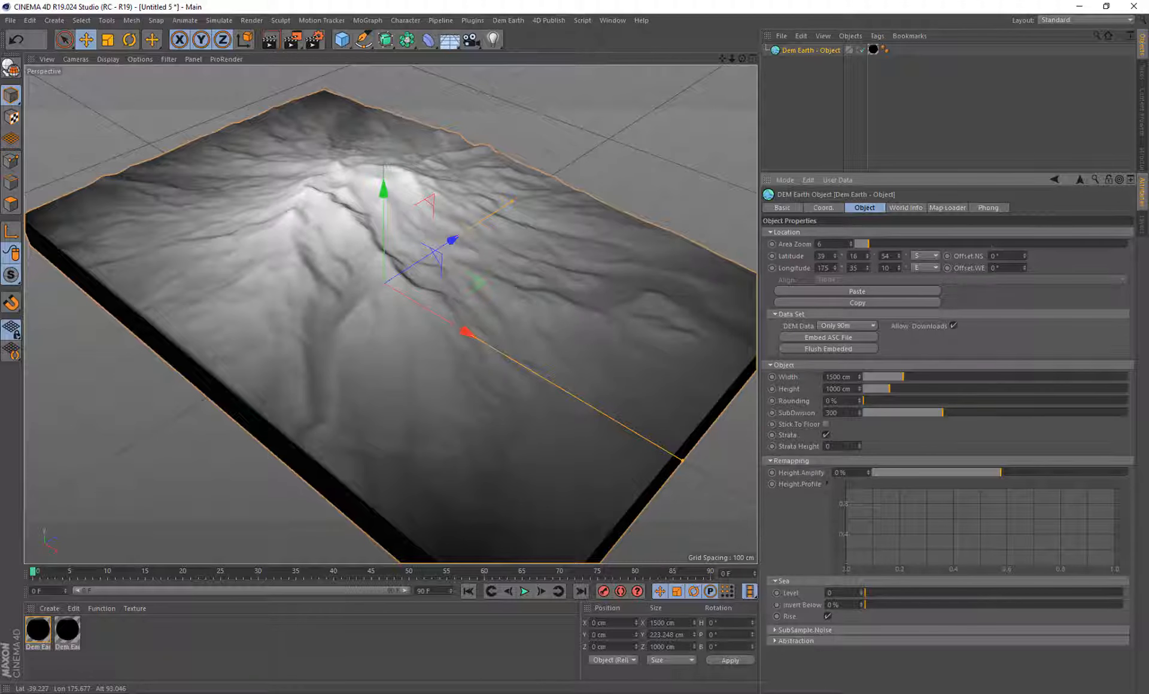
click(949, 209)
click(812, 233)
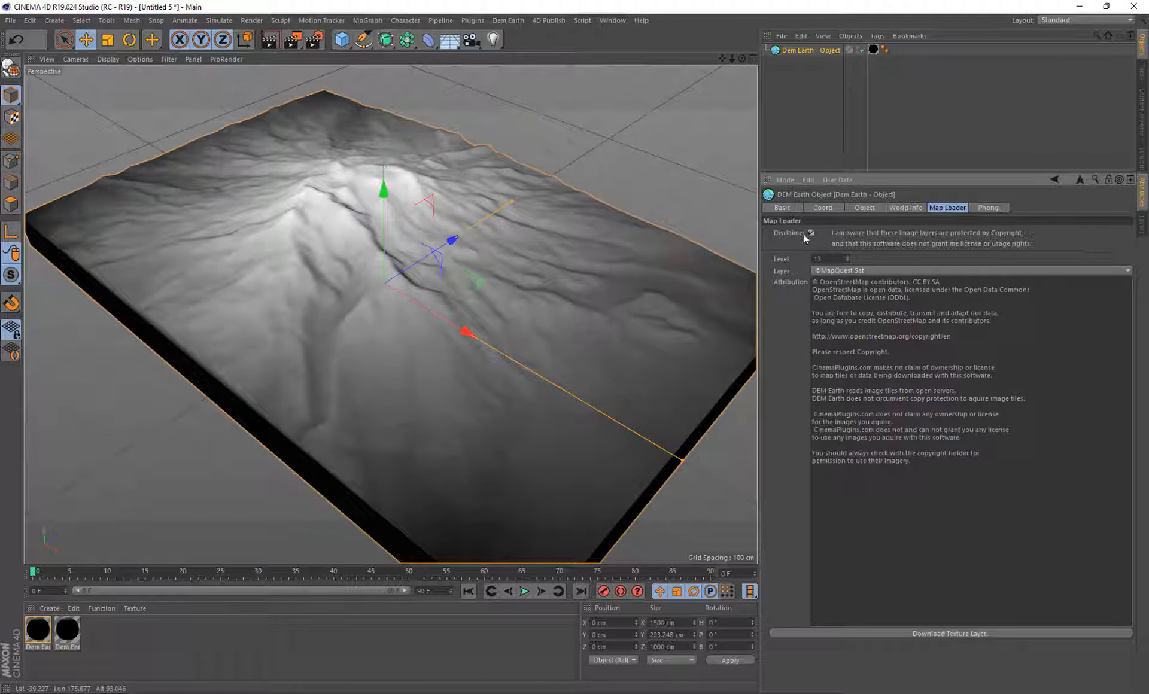
click(953, 635)
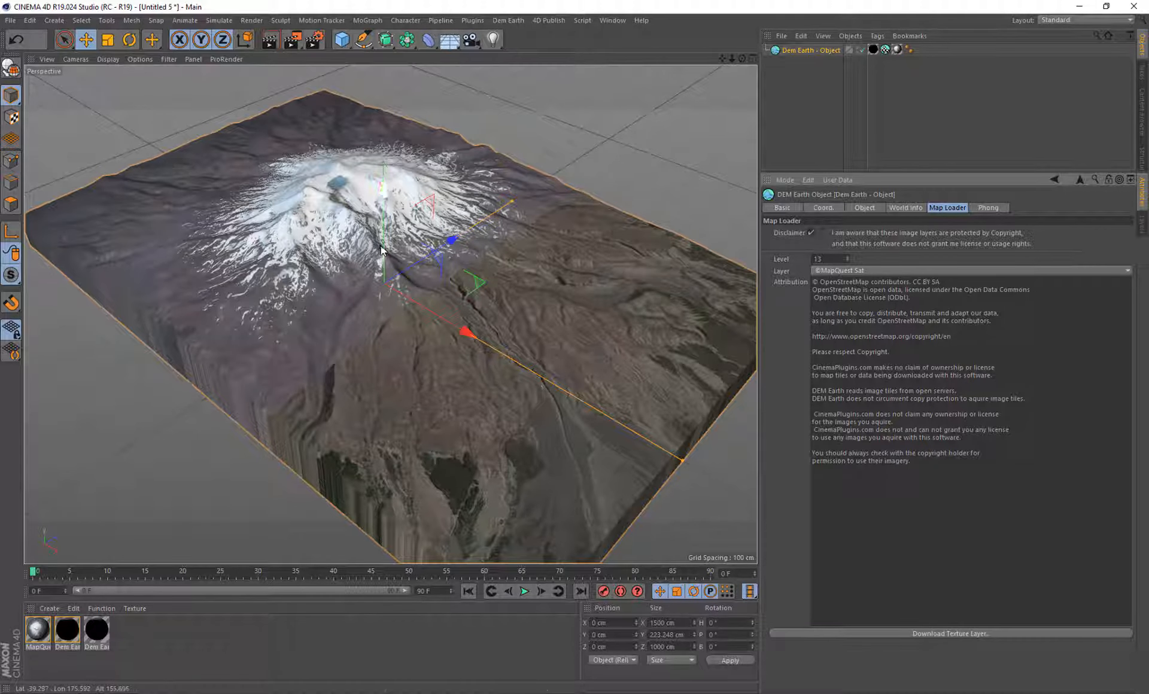
Set the Dem Earth terrain's width to 1000 cm
alt+drag(331, 194, 534, 198)
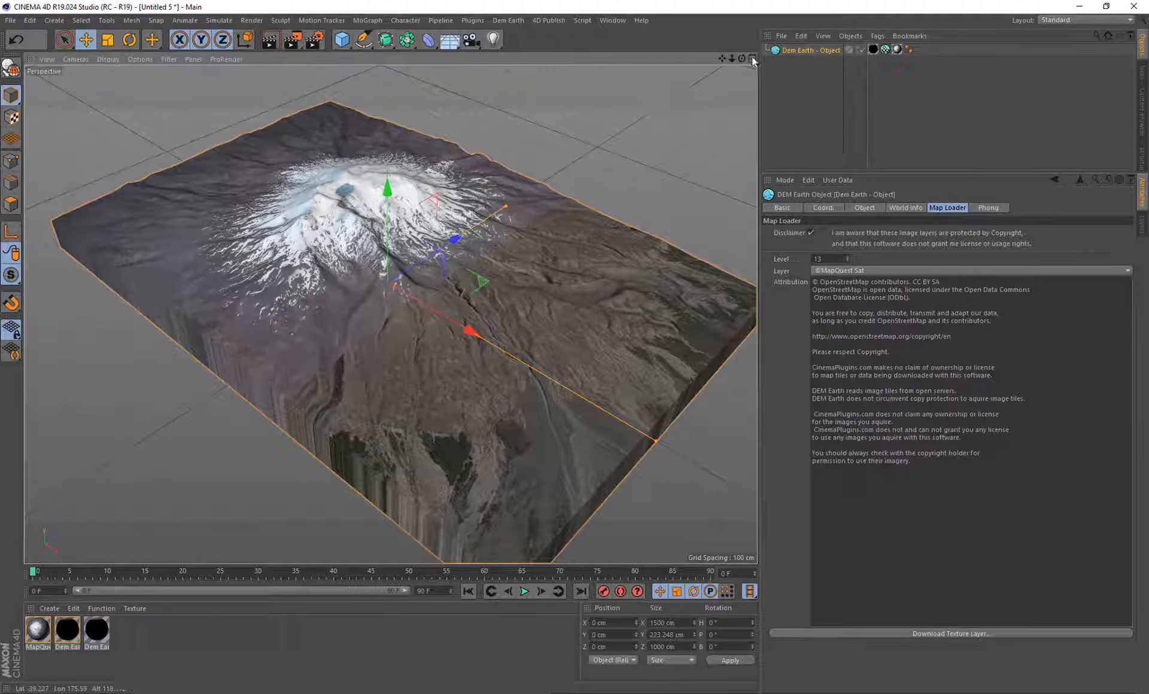
alt+drag(329, 222, 370, 316)
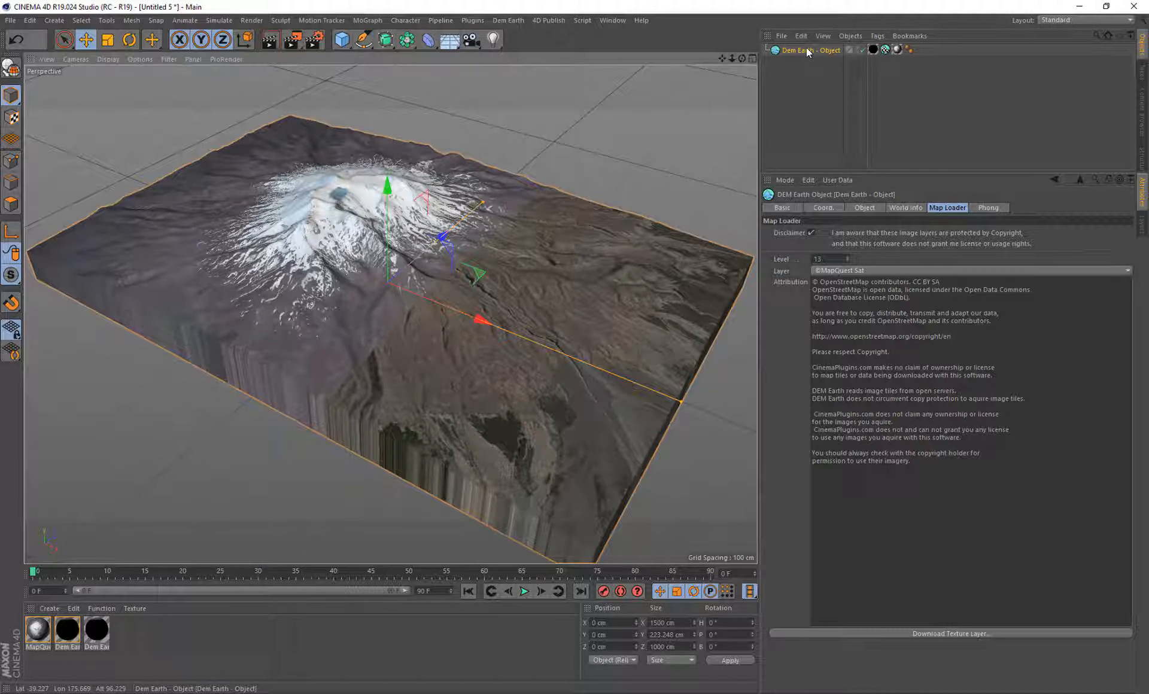
click(865, 209)
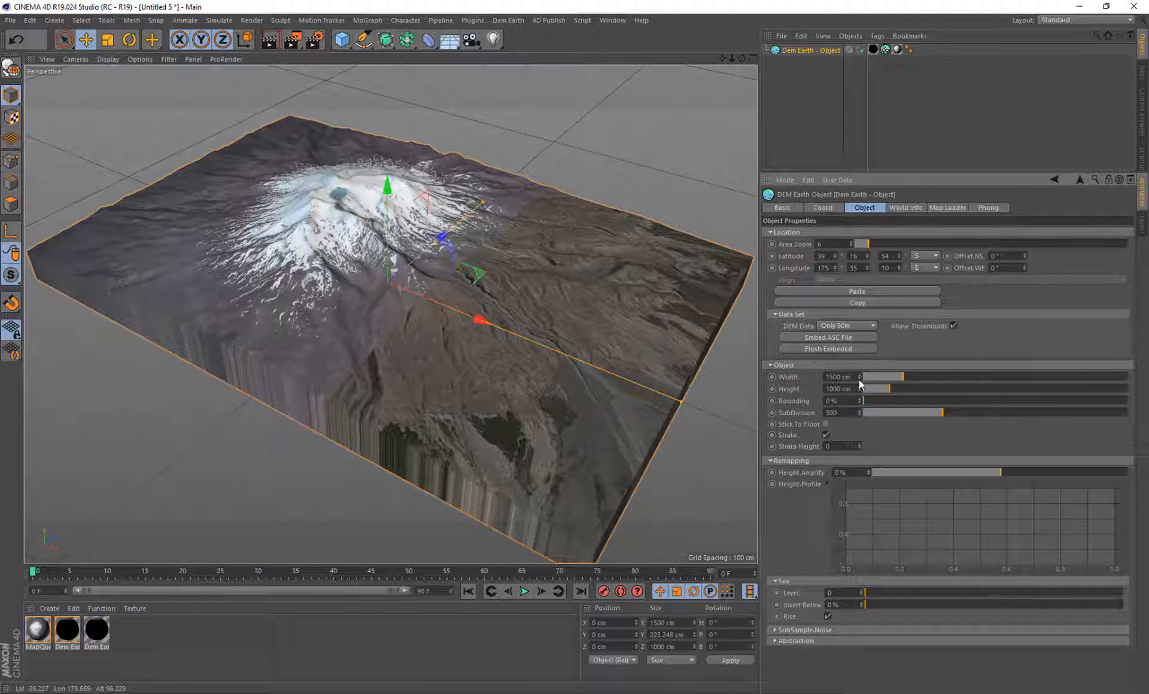
click(837, 377)
text(1000)
key(Return)
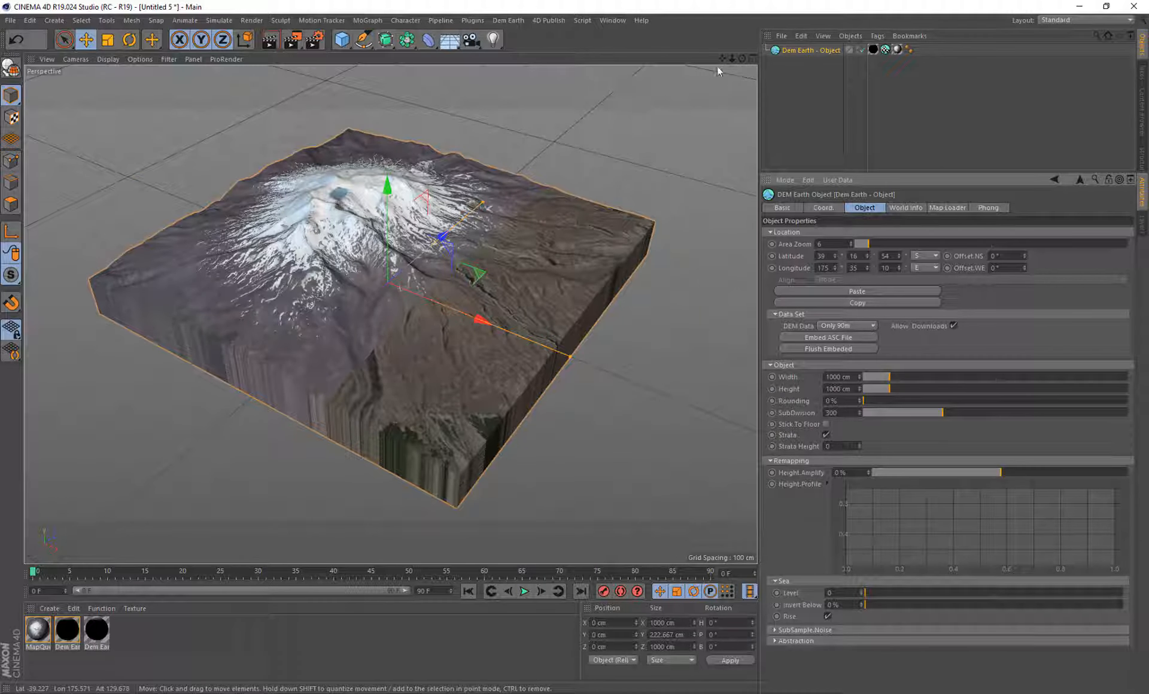
Shift the terrain sideways toward the volcano by setting its west-east offset to -0.023°
drag(742, 58, 753, 90)
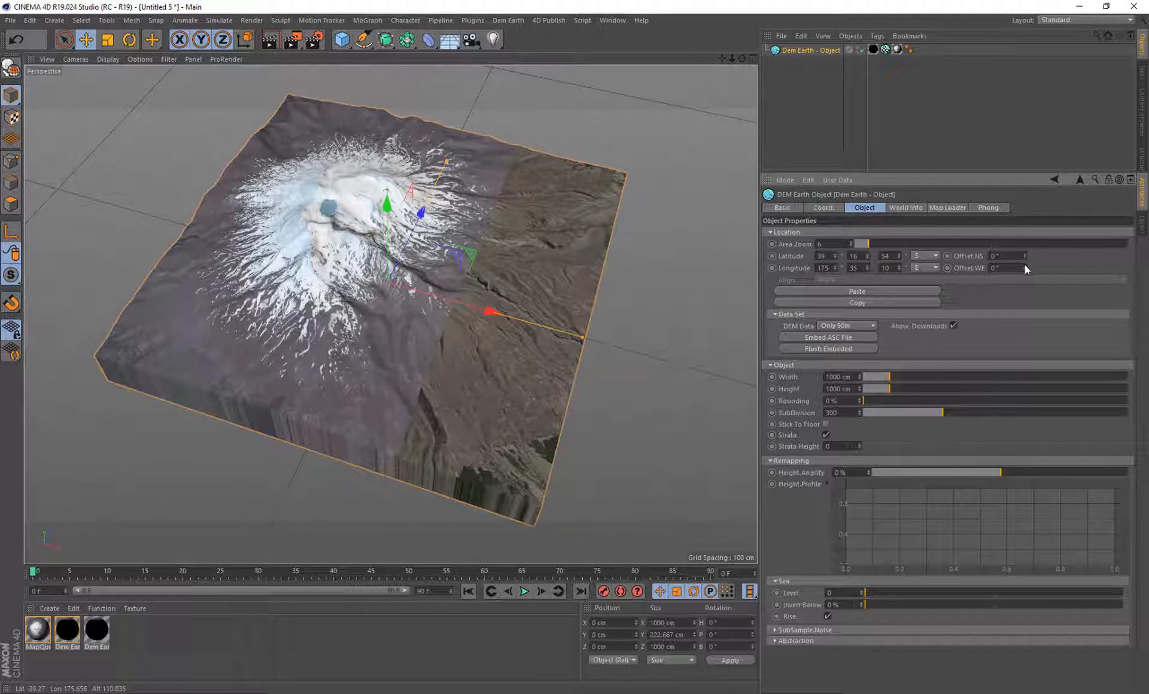
mouse_move(1025, 268)
mouse_down()
mouse_move(1047, 268)
mouse_move(1004, 268)
mouse_up()
drag(1024, 268, 1025, 266)
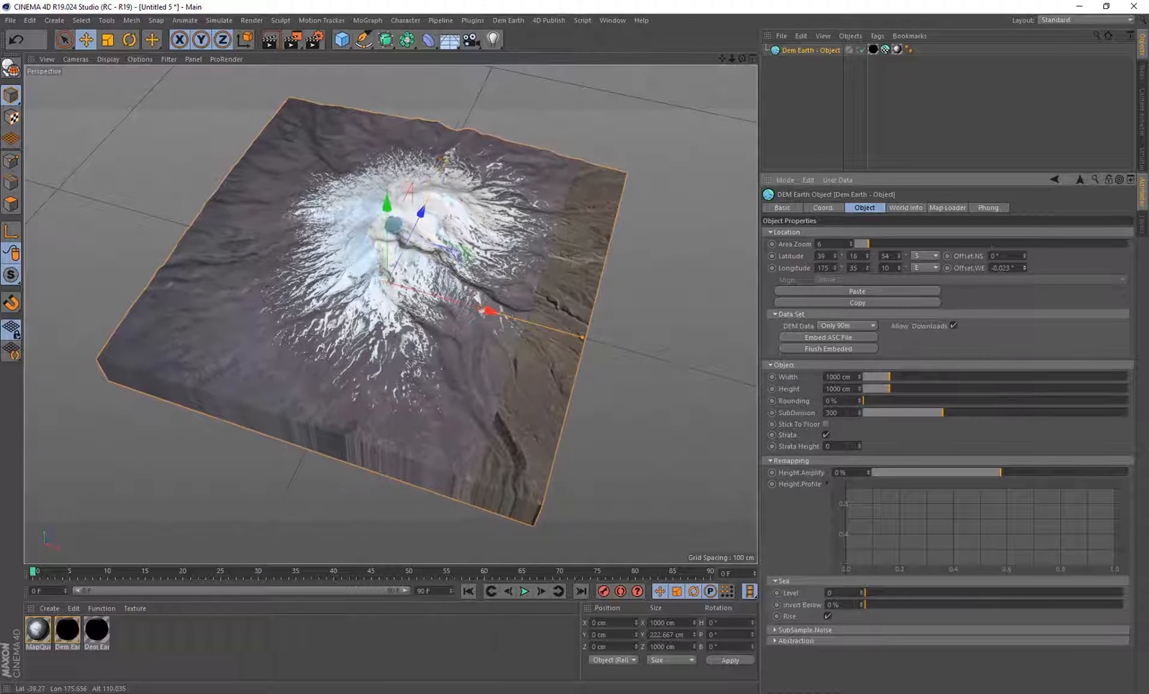
Centre the crater lake on the terrain with a north-south offset of 0.001° and a fine-tuned west-east offset of -0.023°
drag(742, 59, 757, 90)
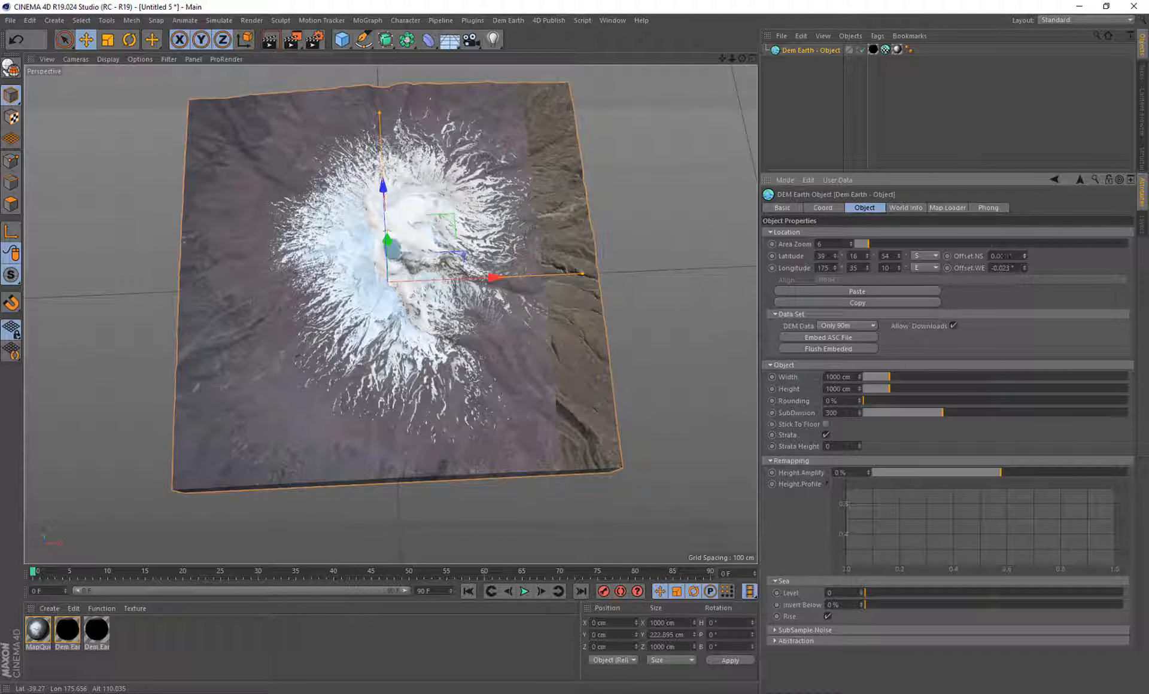
drag(1024, 256, 1024, 254)
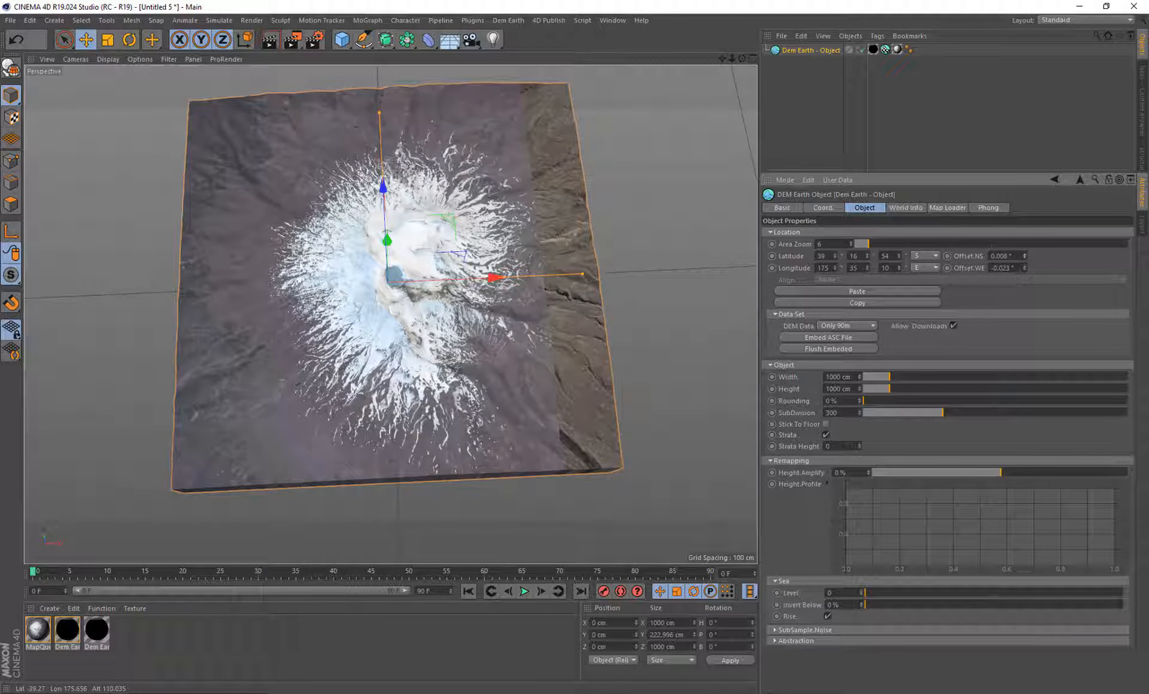
drag(742, 58, 998, 199)
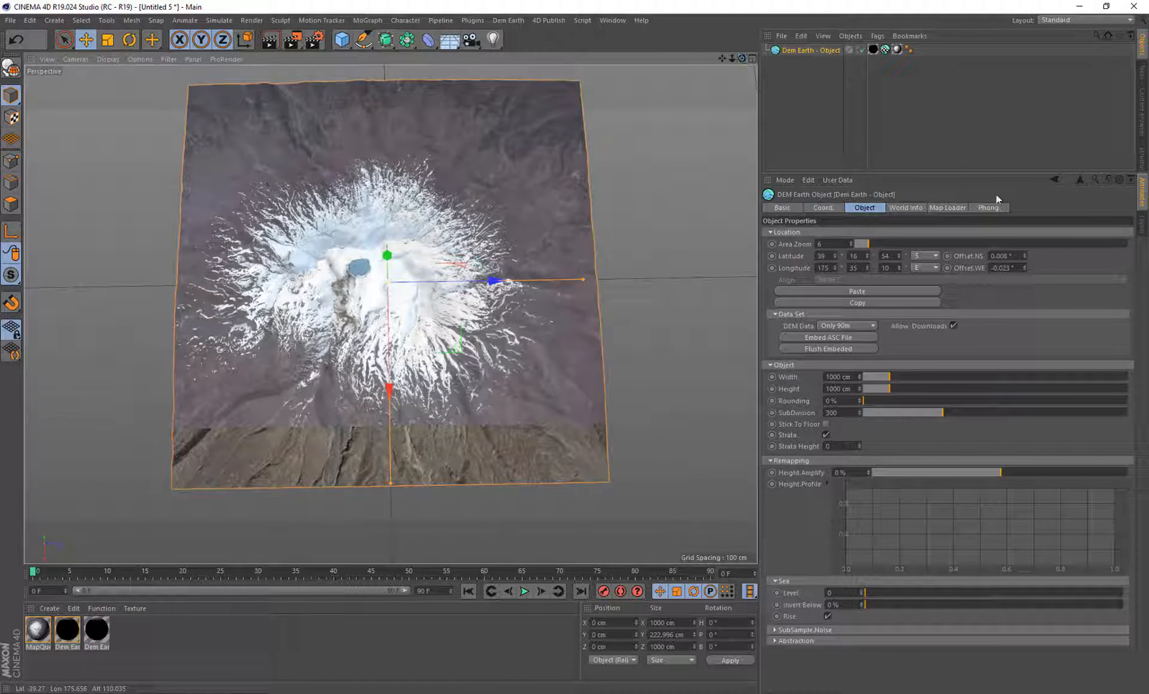
drag(1025, 256, 1026, 262)
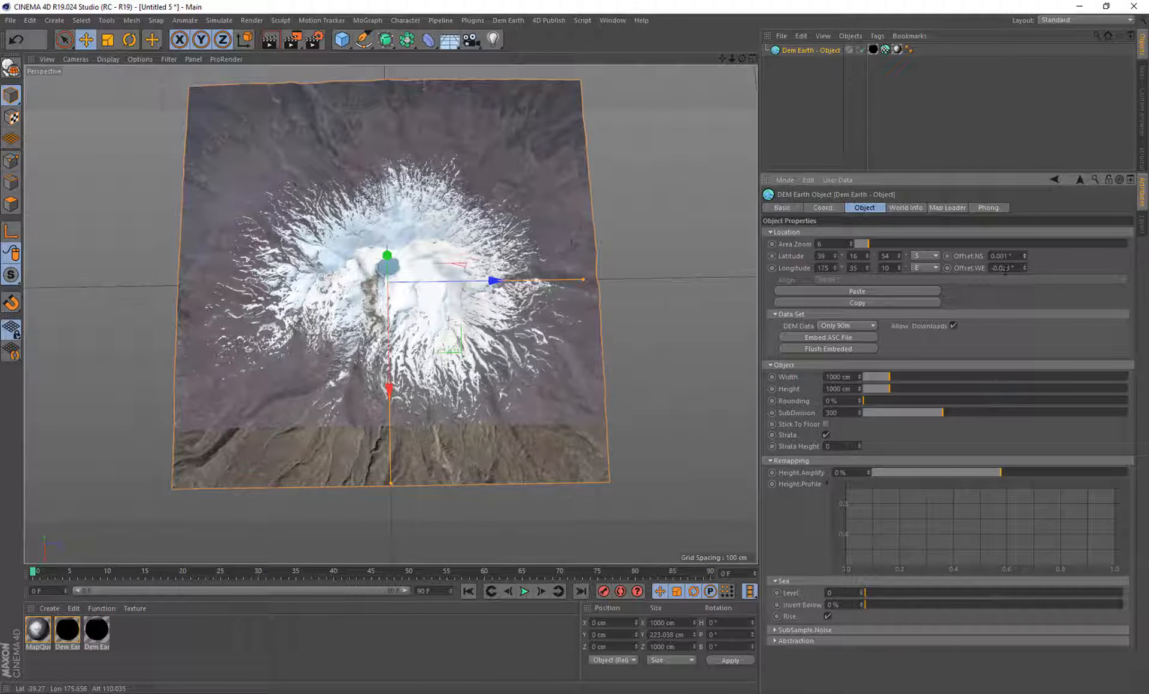
drag(1024, 268, 1024, 270)
mouse_move(741, 58)
mouse_down()
mouse_move(715, 78)
mouse_move(748, 42)
mouse_move(745, 96)
mouse_move(724, 78)
mouse_move(742, 68)
mouse_up()
drag(1023, 268, 1023, 263)
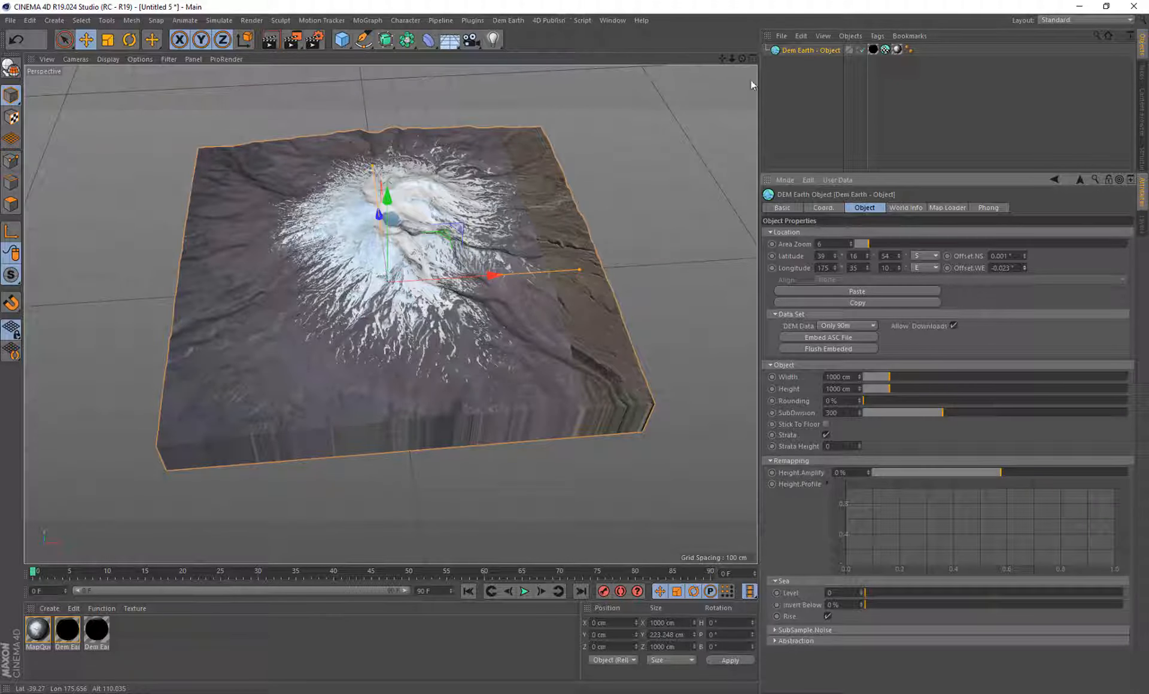
Frame the whole terrain from a corner, add a camera with that view and look through it
mouse_move(741, 60)
mouse_down()
mouse_move(740, 105)
mouse_move(726, 59)
mouse_up()
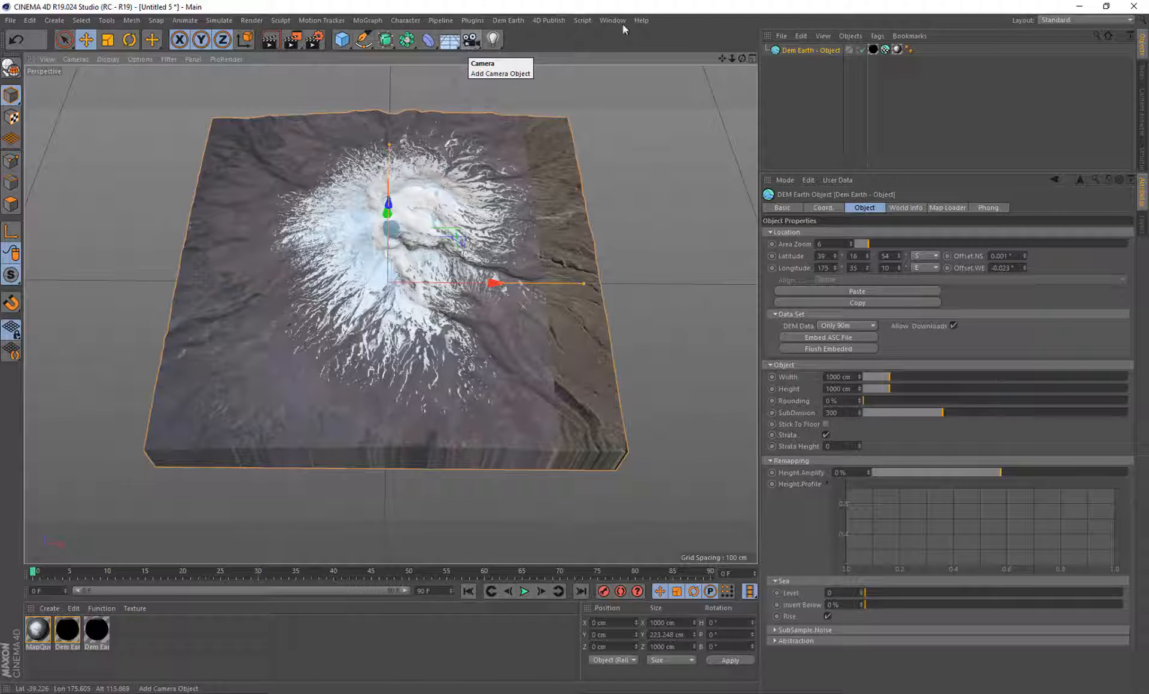
drag(742, 58, 802, 38)
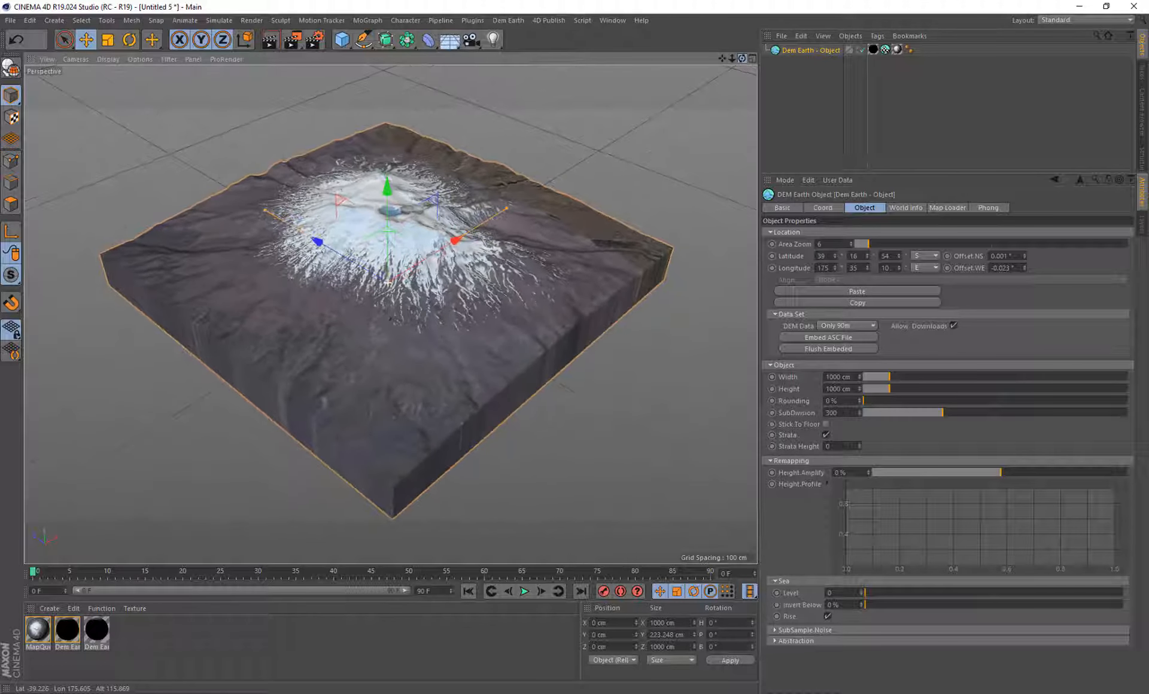
click(476, 42)
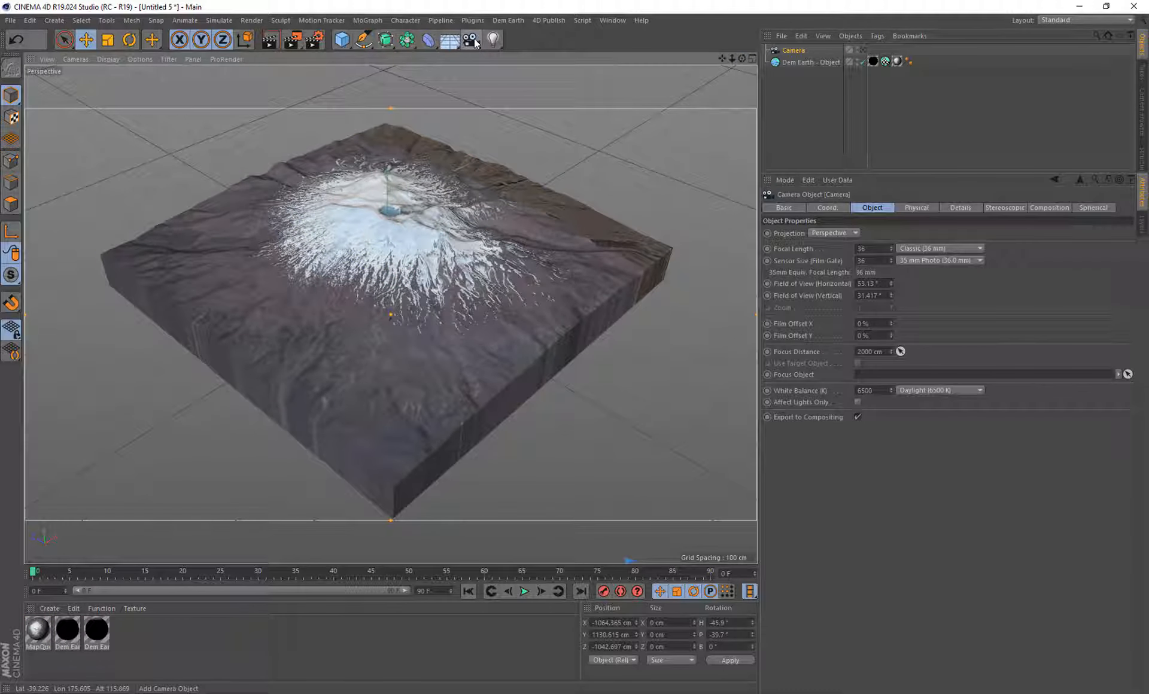
click(863, 52)
Set the project length to 150 frames and extend the preview range to frame 150
double_click(424, 591)
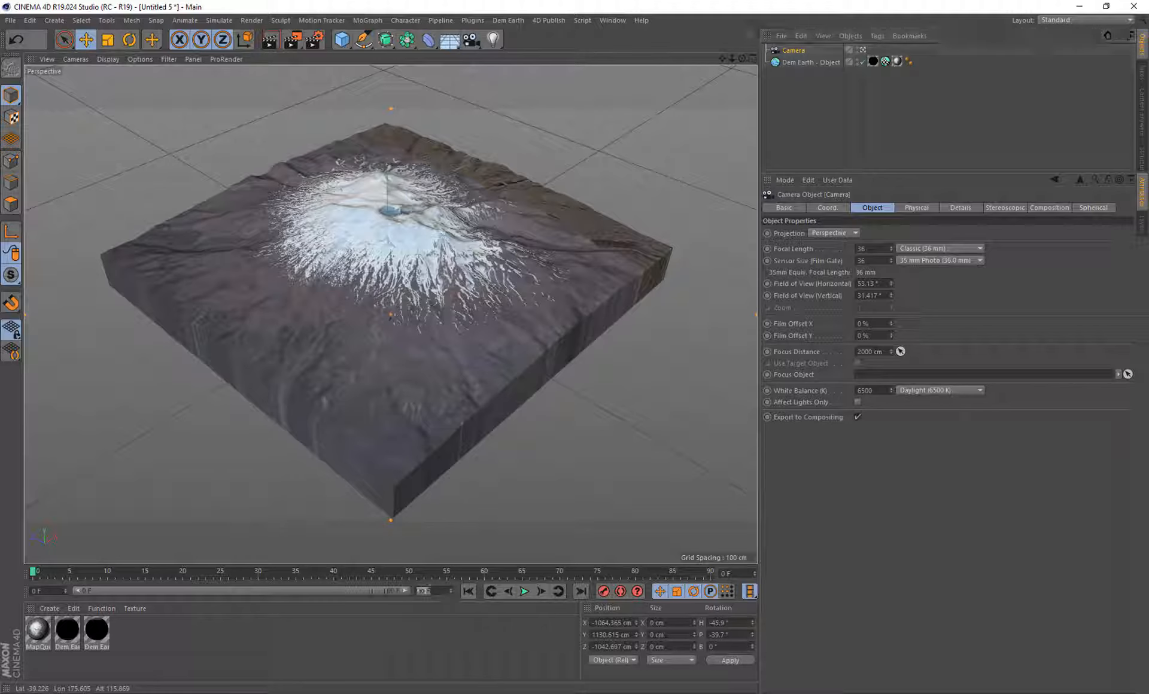
text(150)
key(Return)
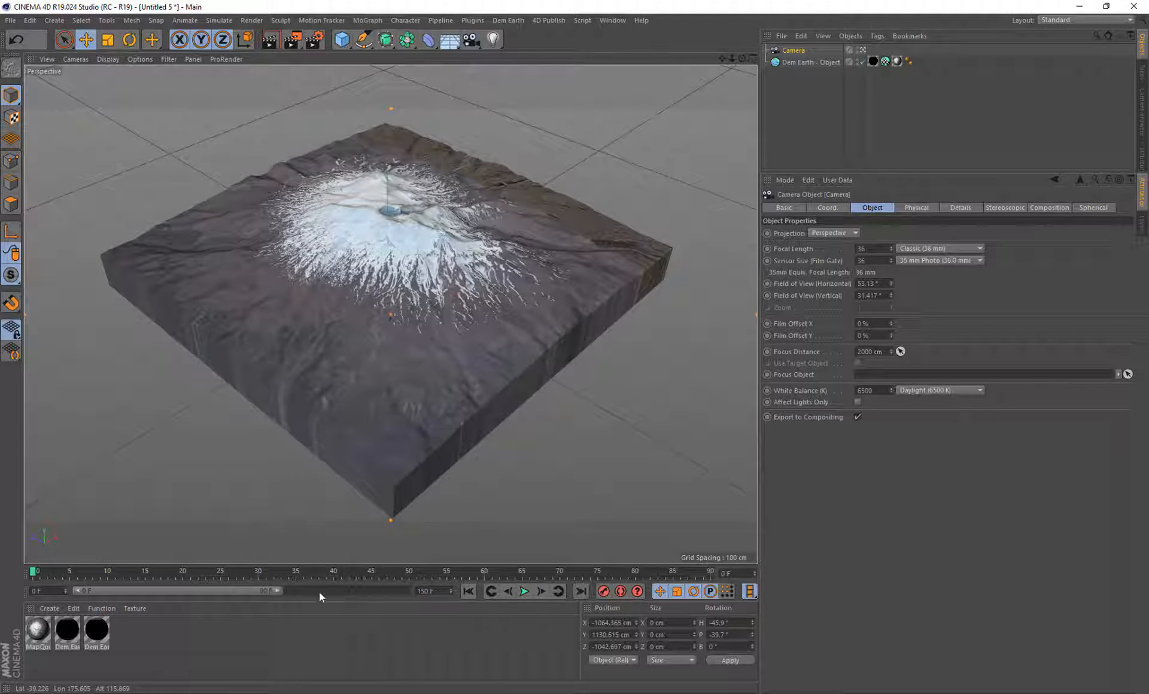
drag(278, 591, 407, 591)
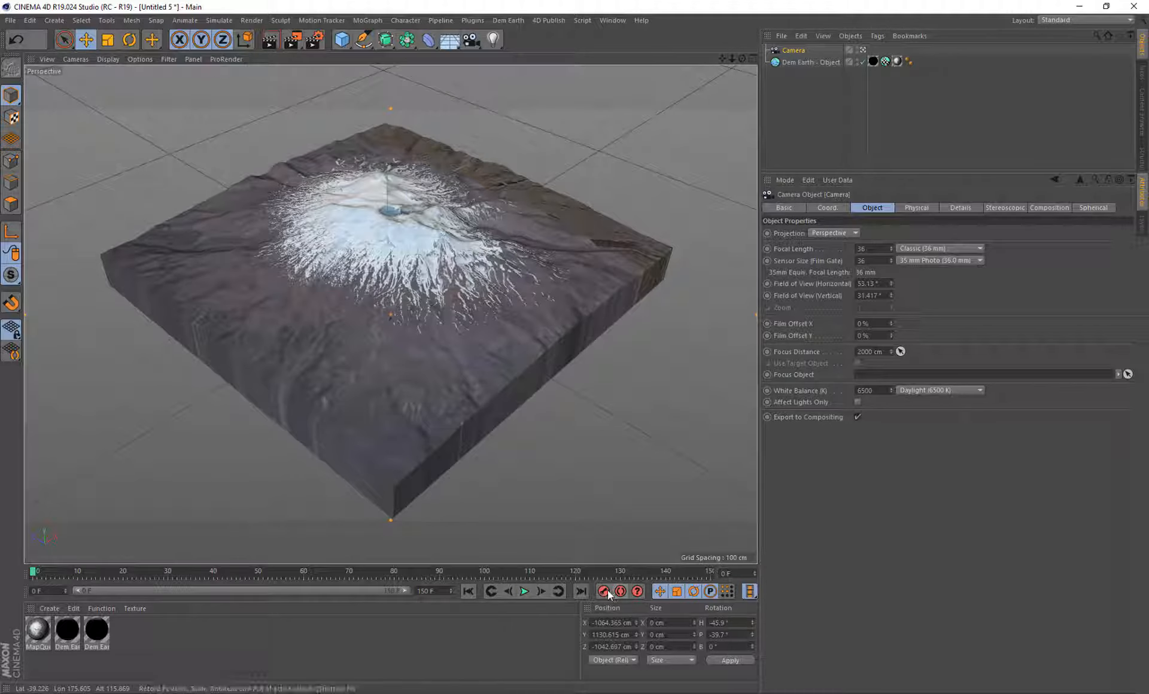
Pick a camera navigation mode, move the camera closer to the crater lake and record a keyframe at frame 30
click(407, 207)
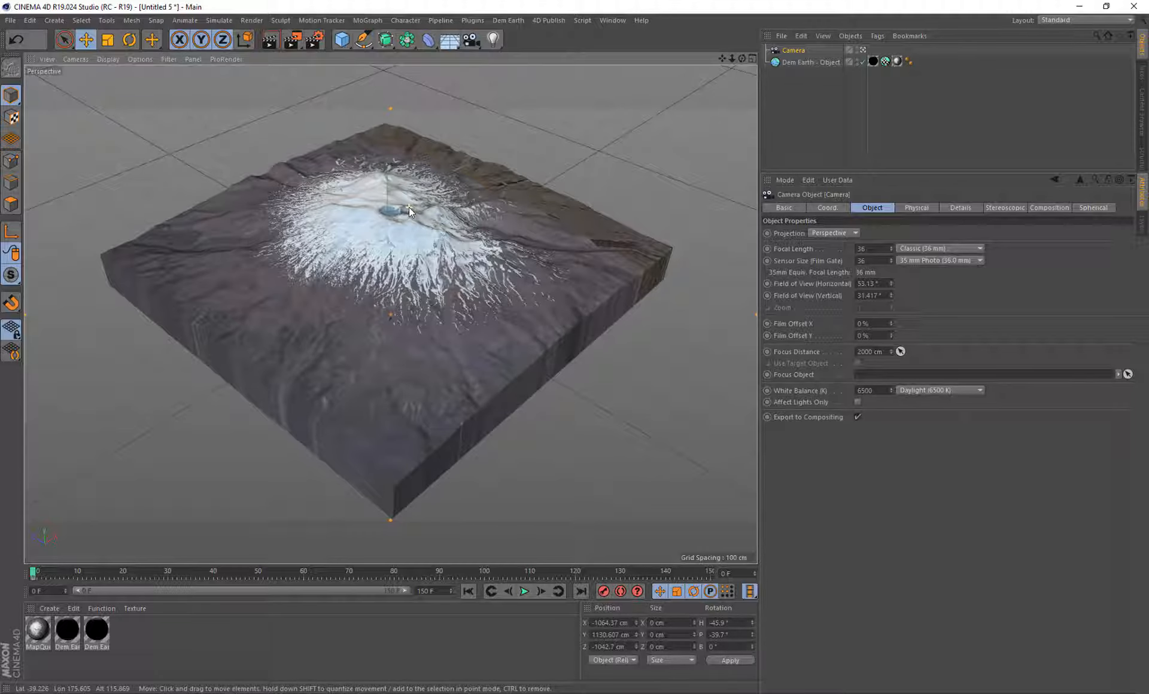
click(83, 60)
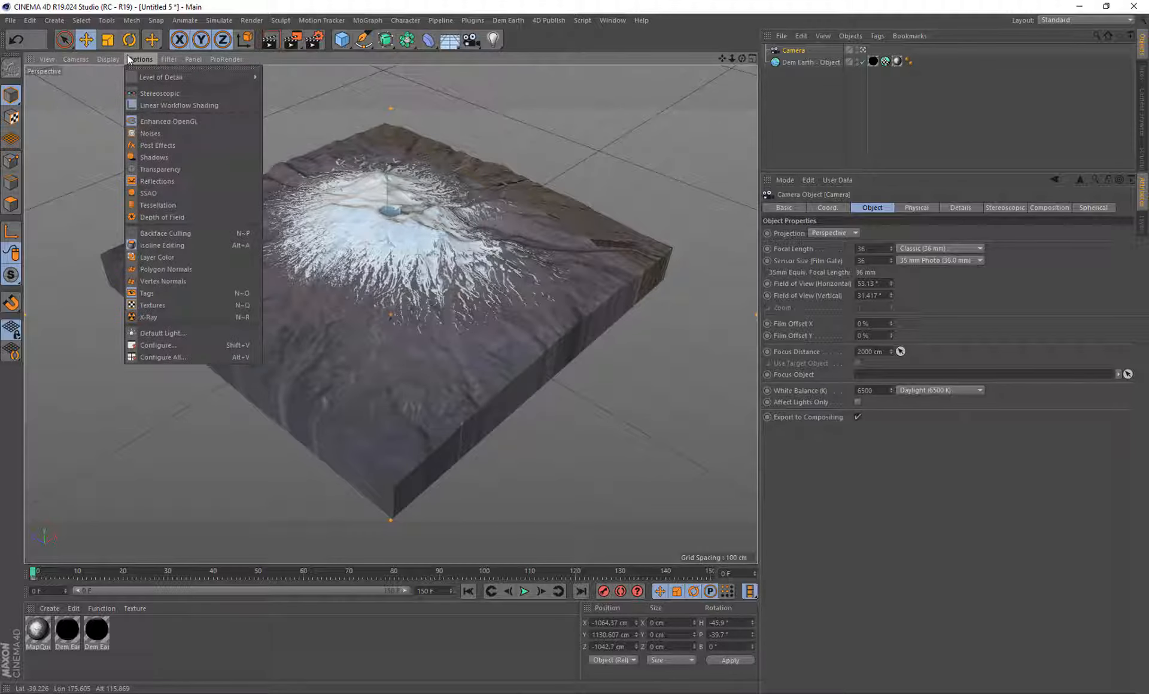
mouse_move(91, 79)
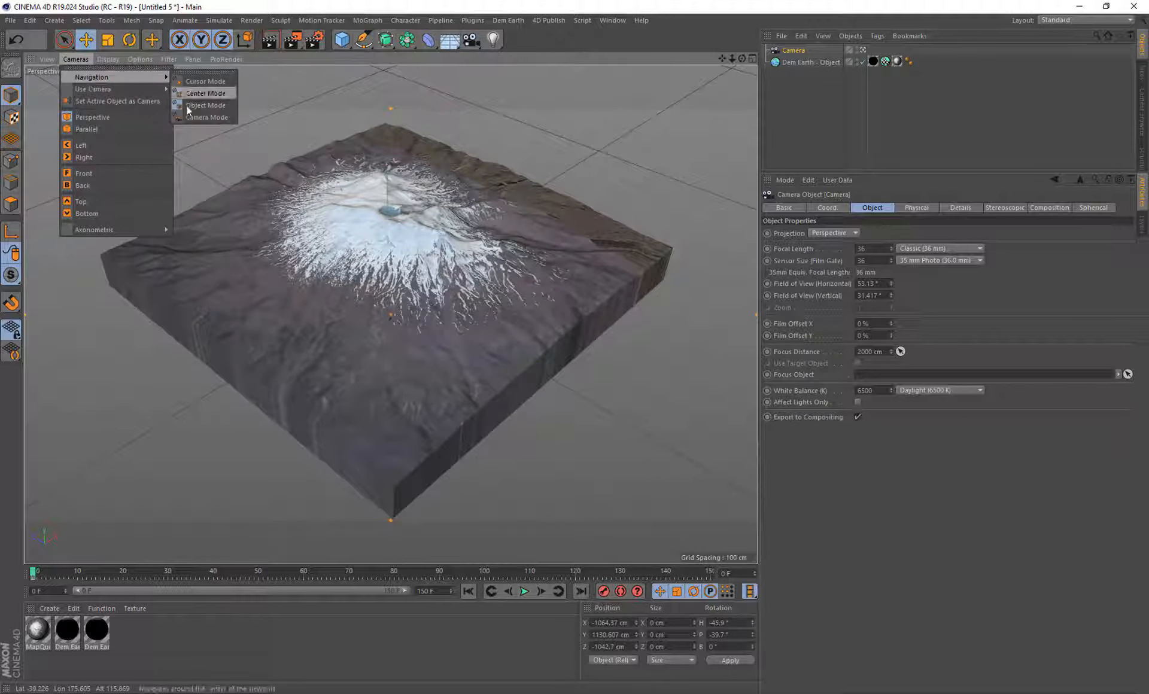
click(225, 118)
scroll(401, 219, up, 3)
scroll(401, 220, up, 4)
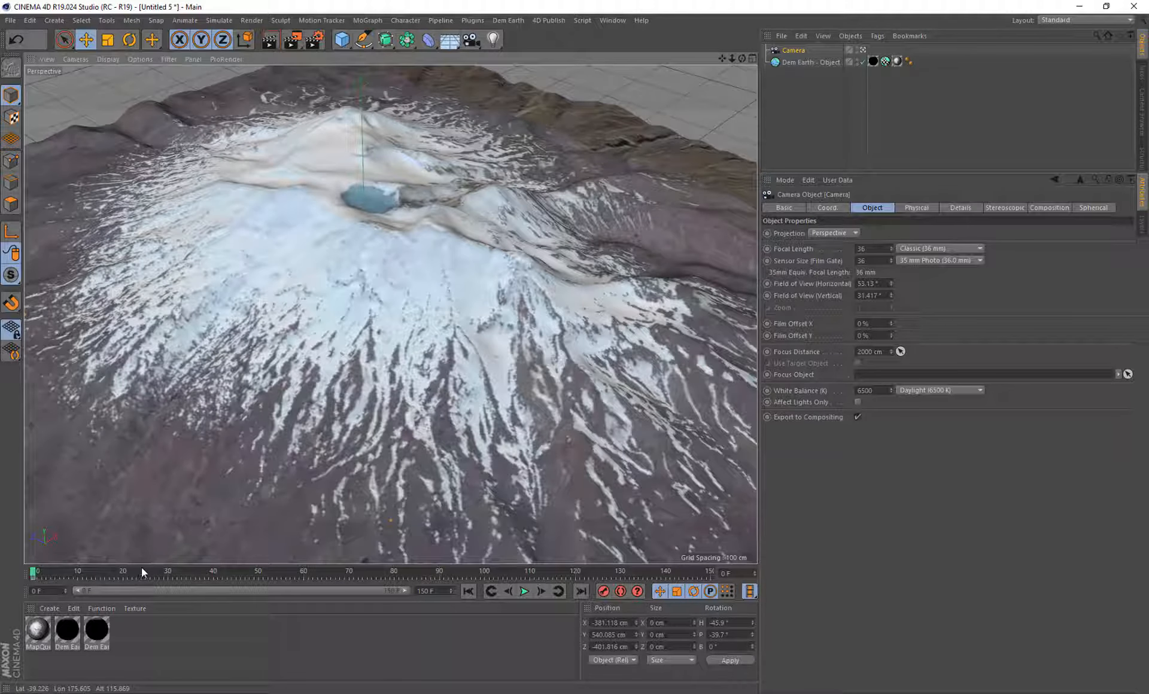
click(167, 572)
scroll(421, 199, up, 8)
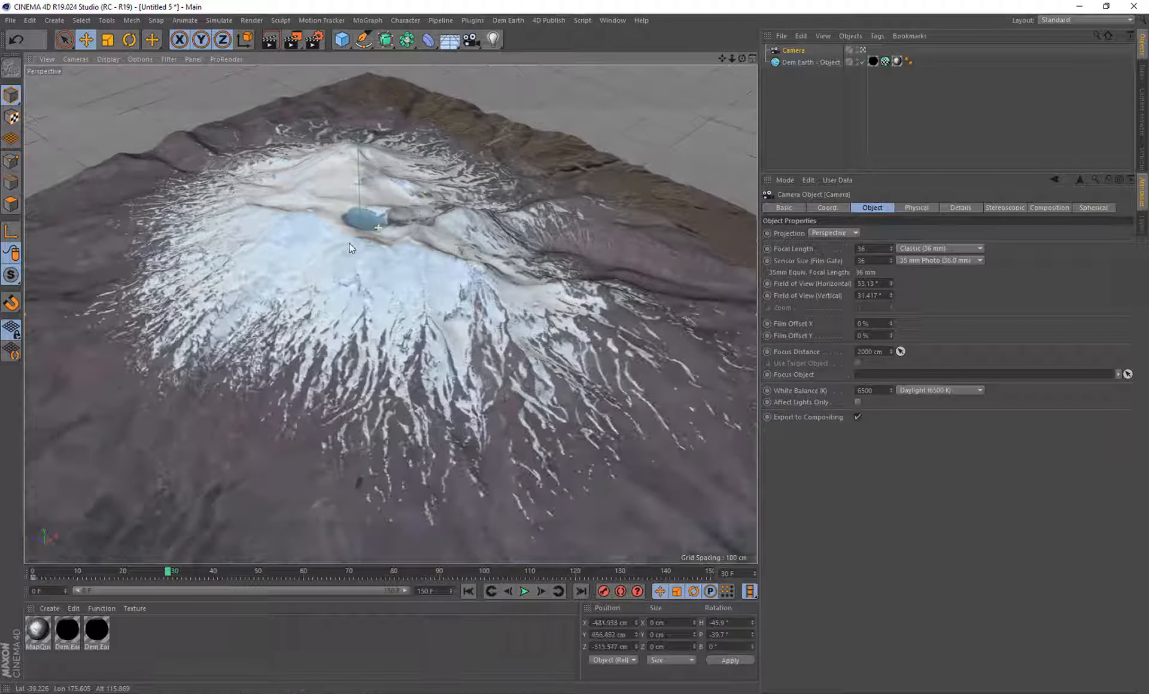
scroll(350, 243, up, 2)
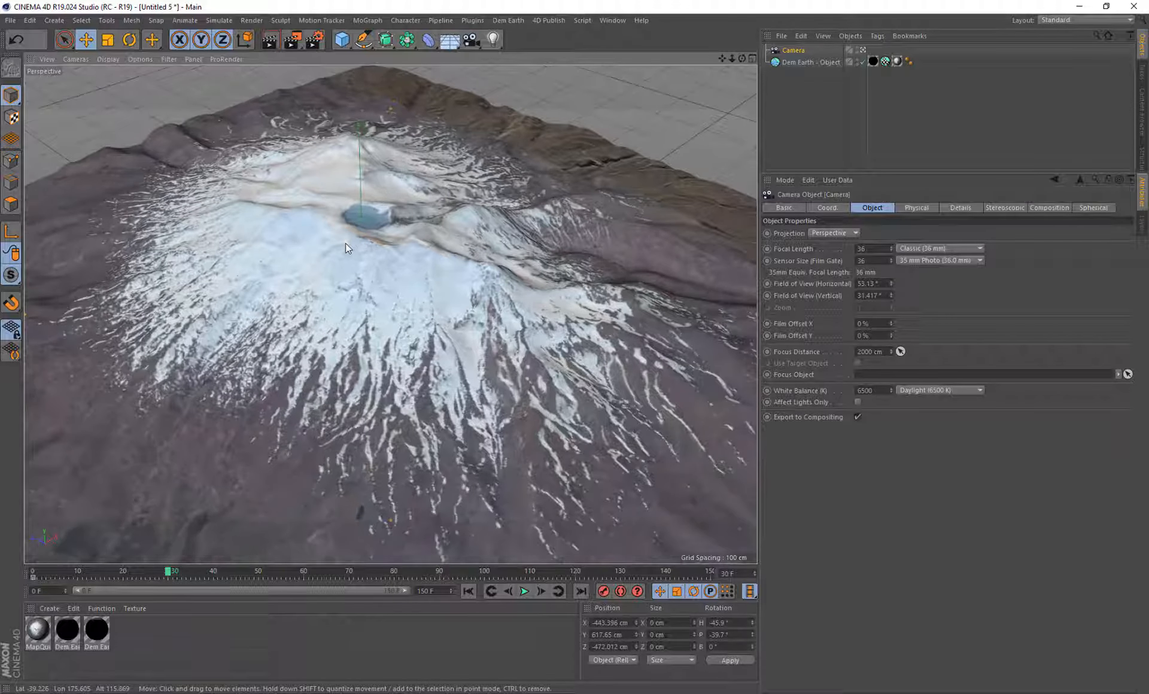
click(603, 591)
Orbit the camera around the crater in two stages, recording keyframes at frames 60 and 90
click(304, 572)
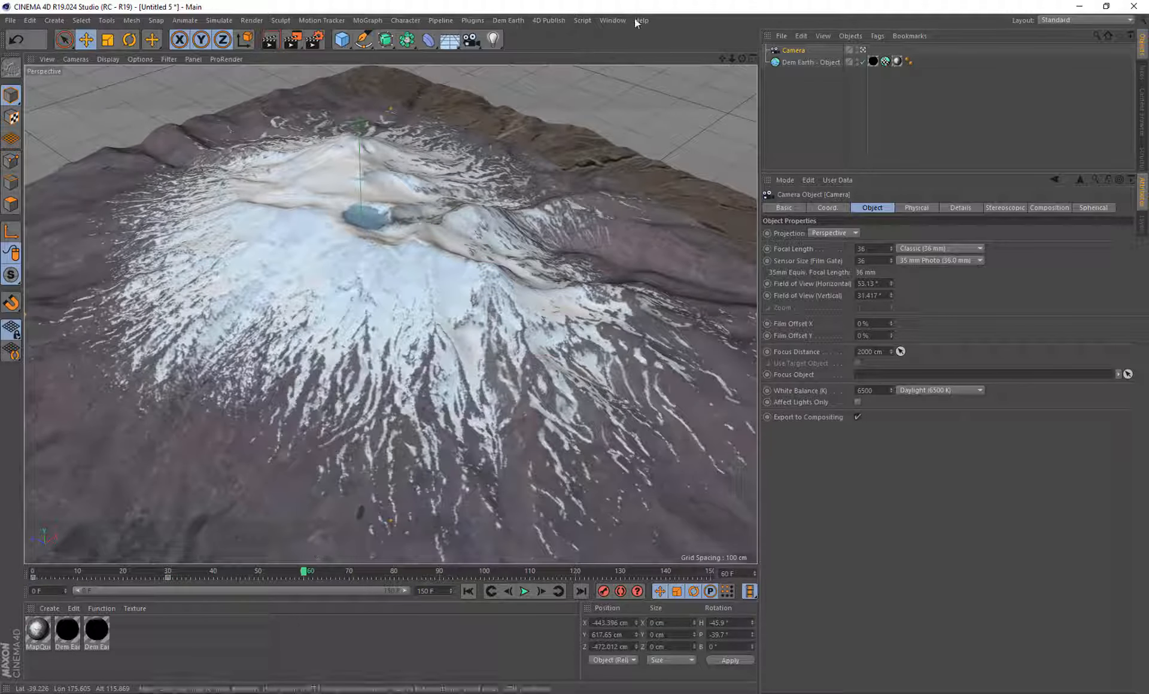
drag(742, 59, 583, 13)
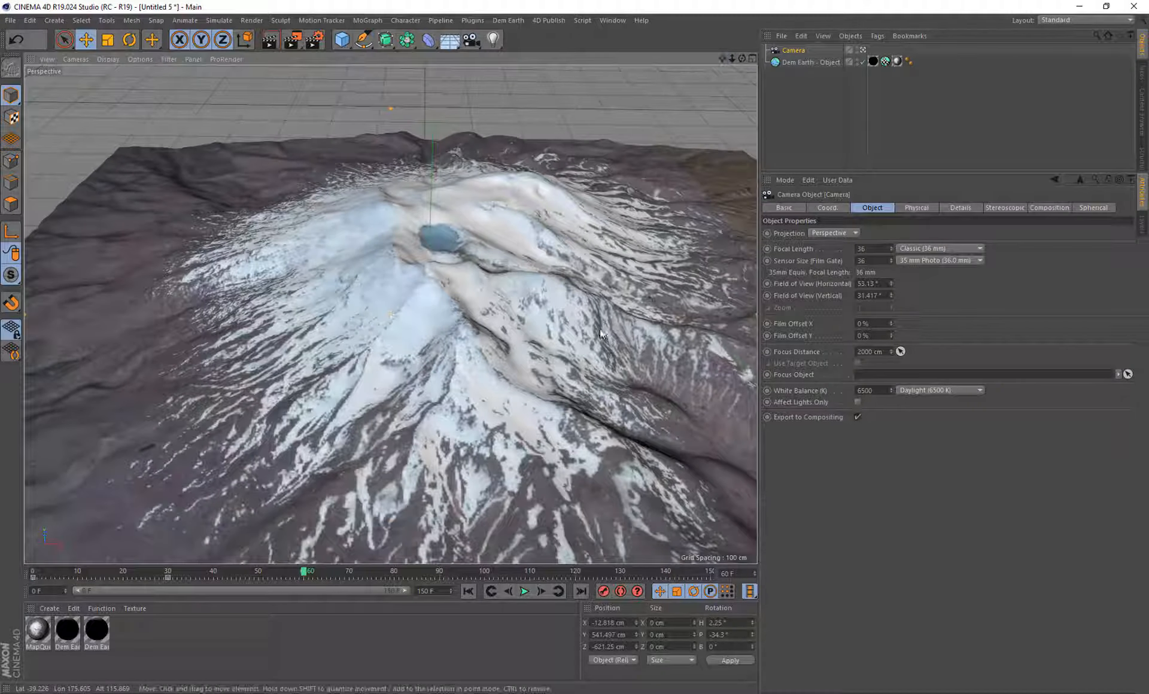
click(441, 573)
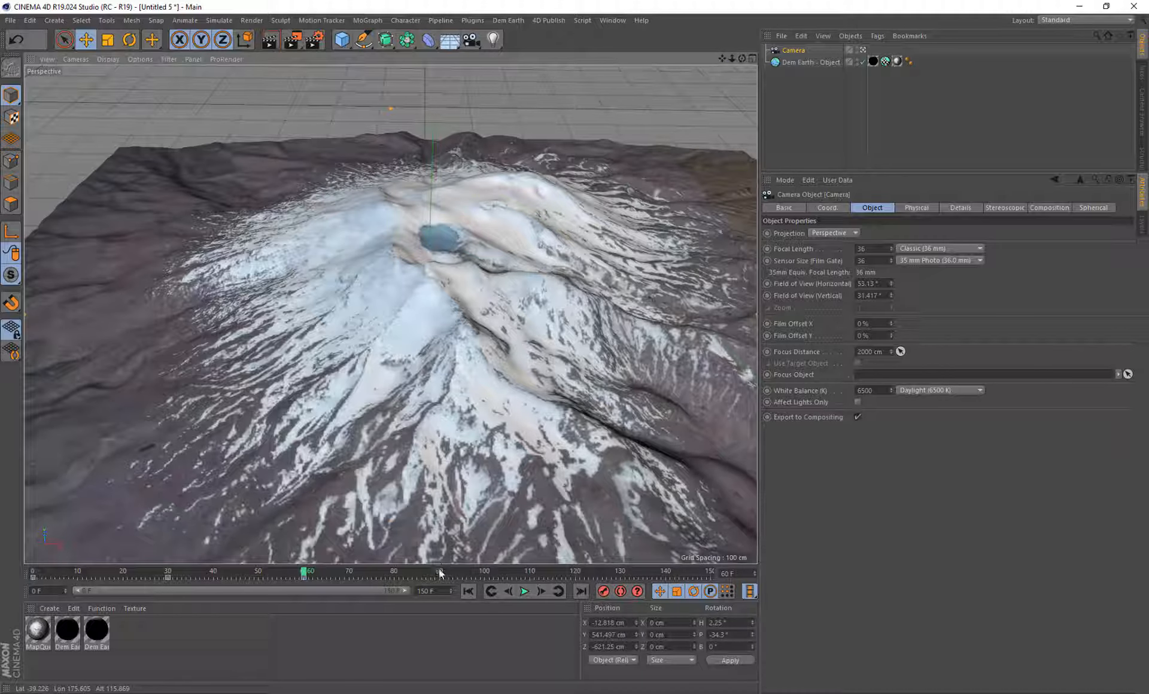
drag(737, 60, 694, 75)
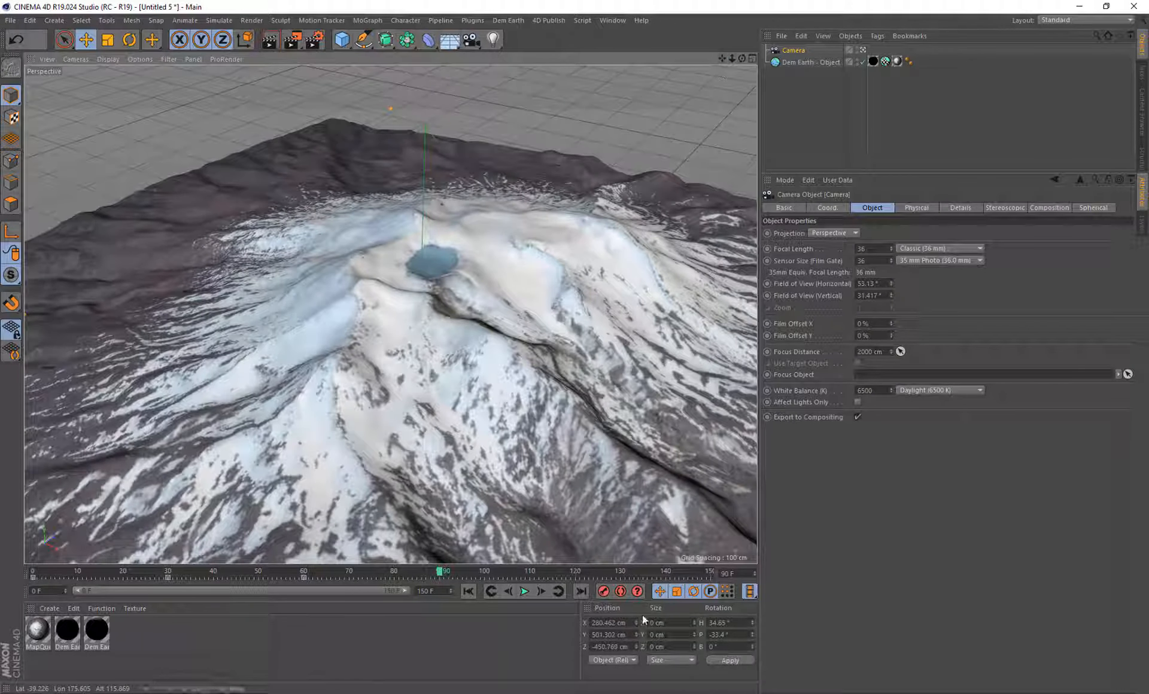
click(605, 594)
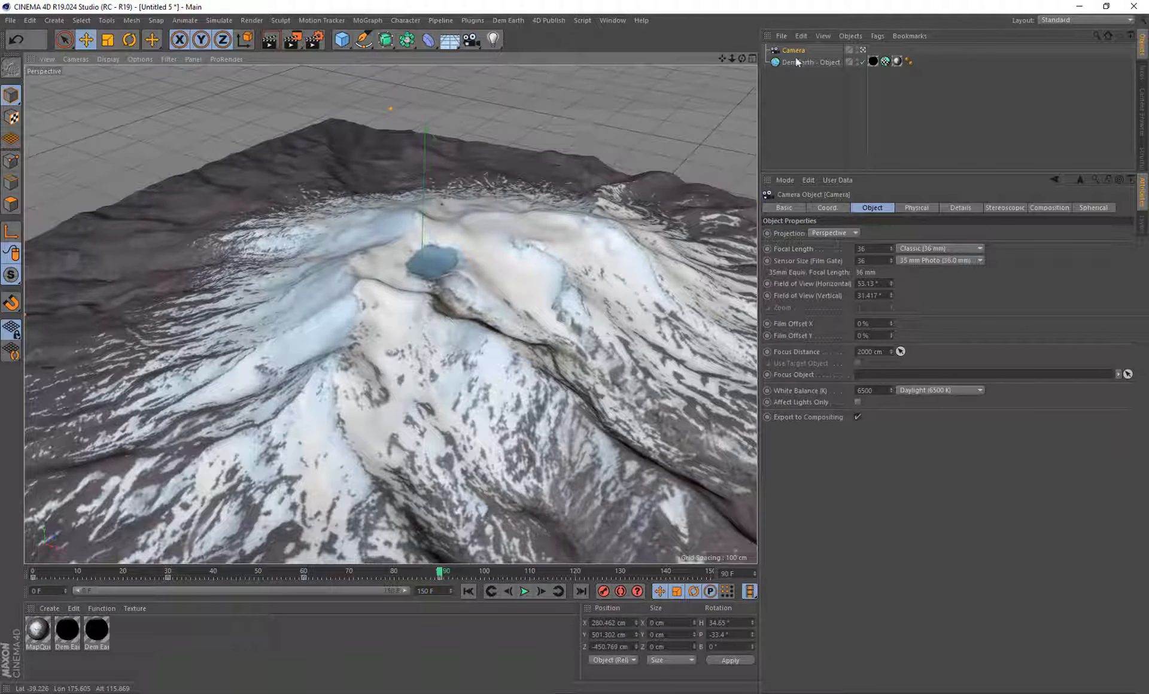
At frame 120, orbit the camera further around the mountain to a lower view and record a keyframe
click(573, 570)
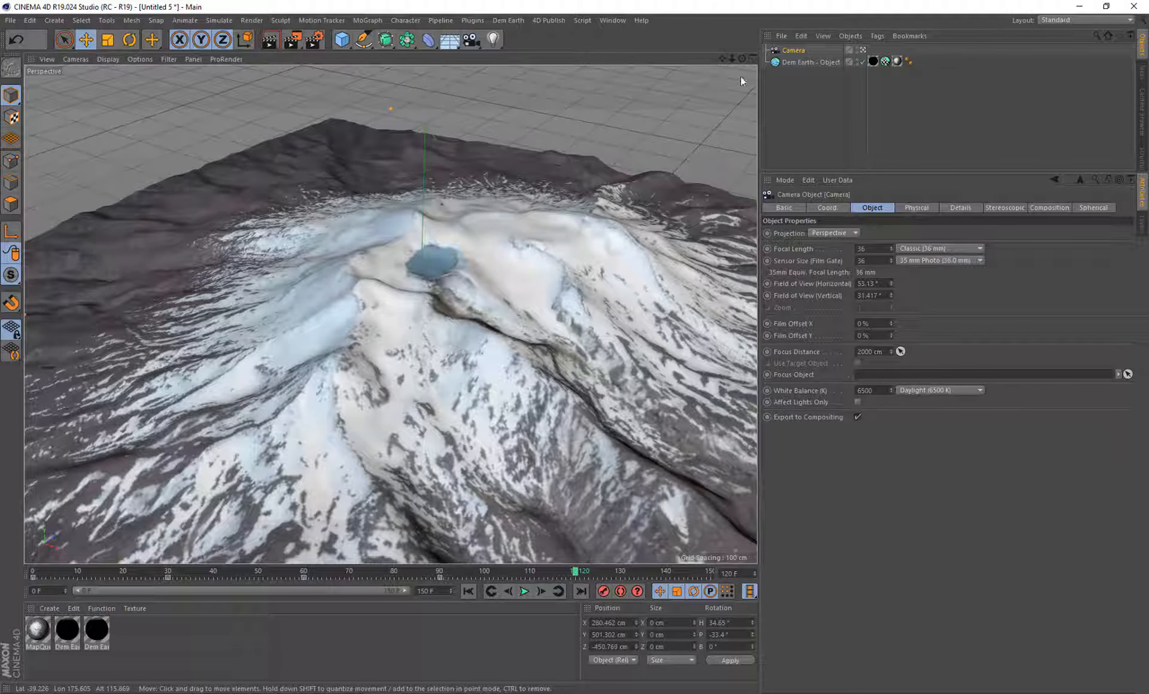
drag(742, 58, 440, 36)
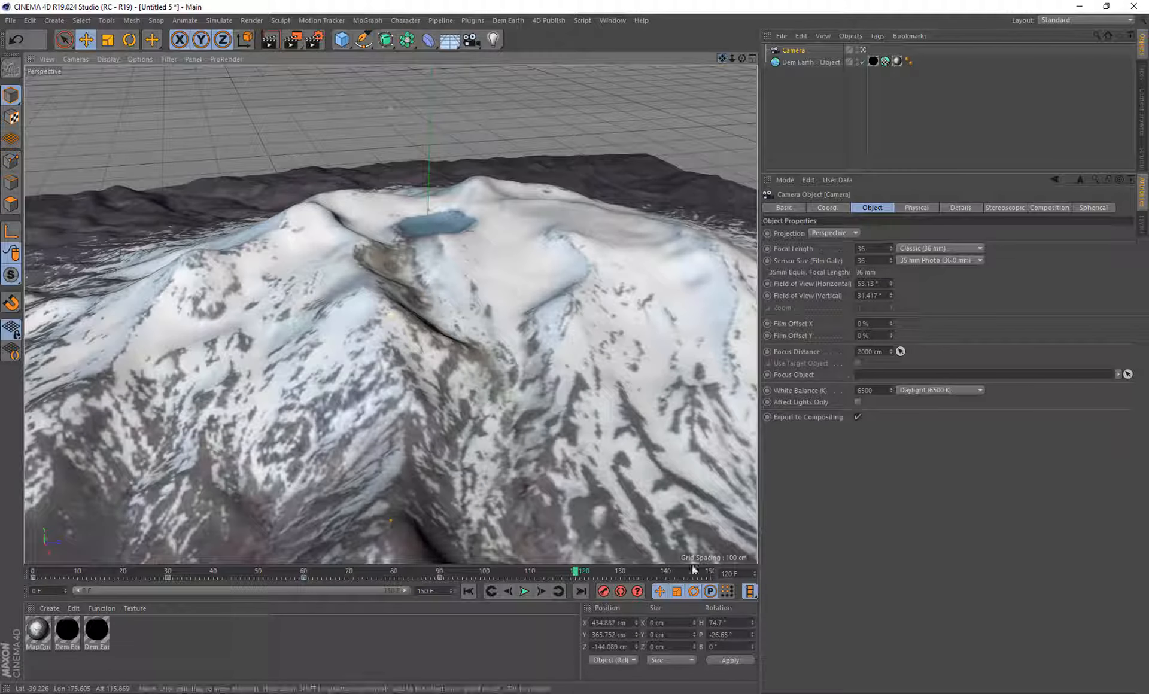
click(605, 592)
At frame 150, orbit the camera further around the mountain, pull it back slightly and record the final keyframe
click(712, 575)
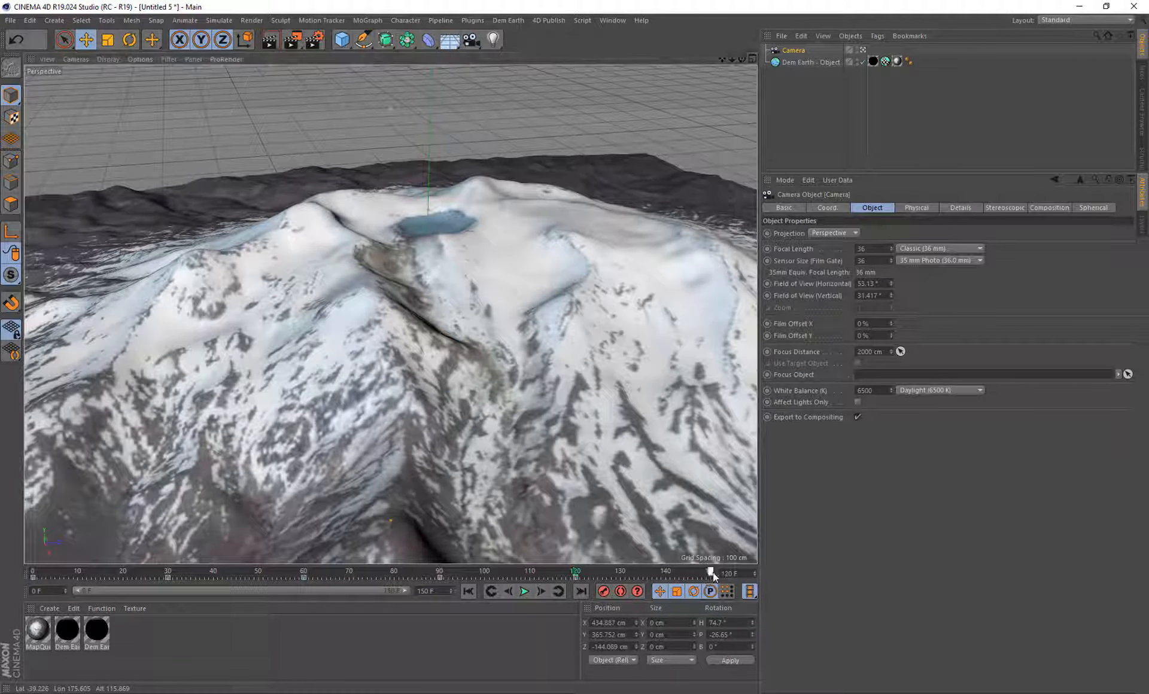
drag(741, 59, 167, 1)
scroll(509, 289, down, 3)
scroll(508, 289, down, 2)
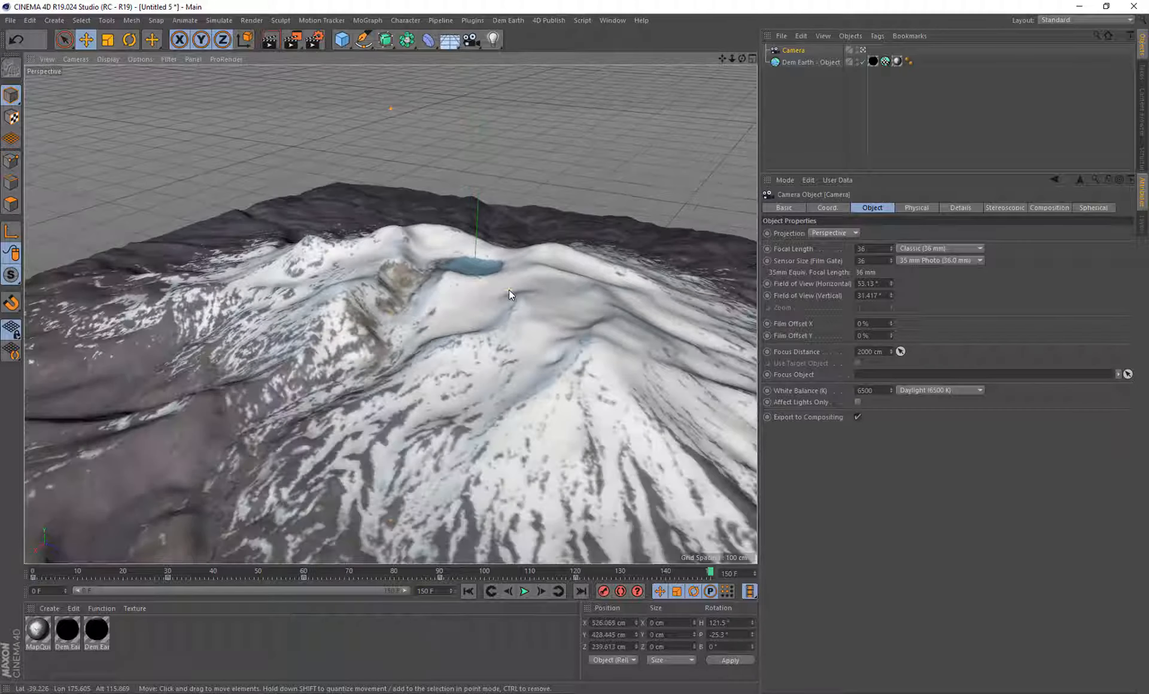
drag(720, 60, 703, 60)
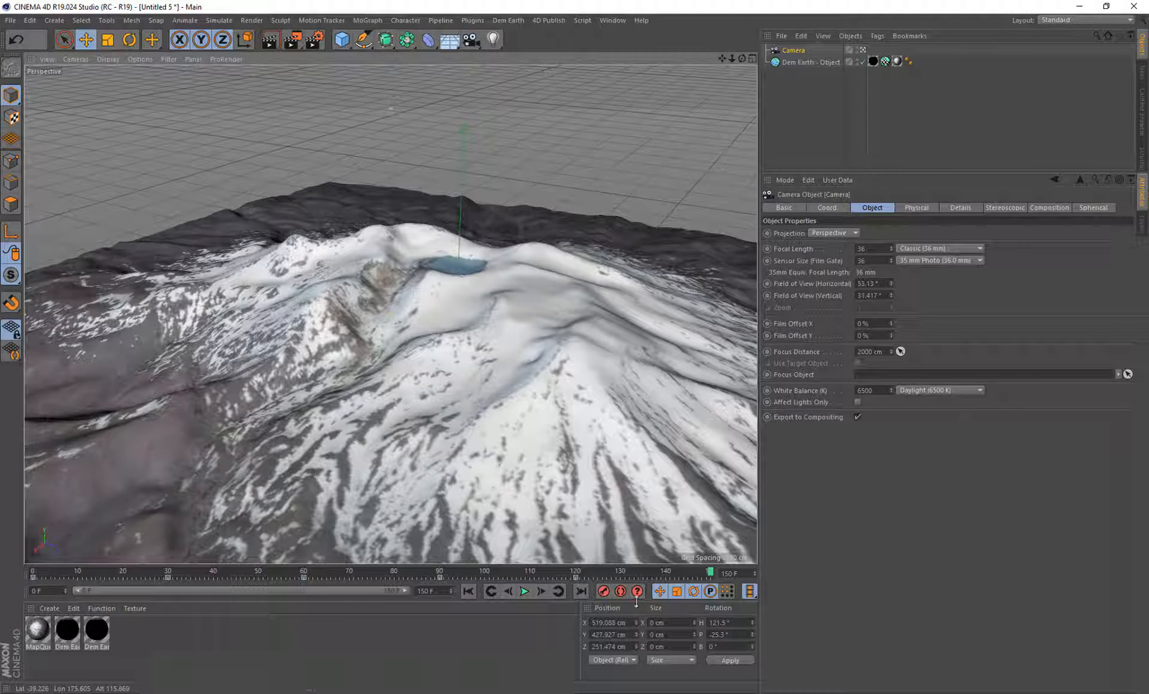
Play the camera animation from the first frame, stop it partway and return to frame 0
click(468, 591)
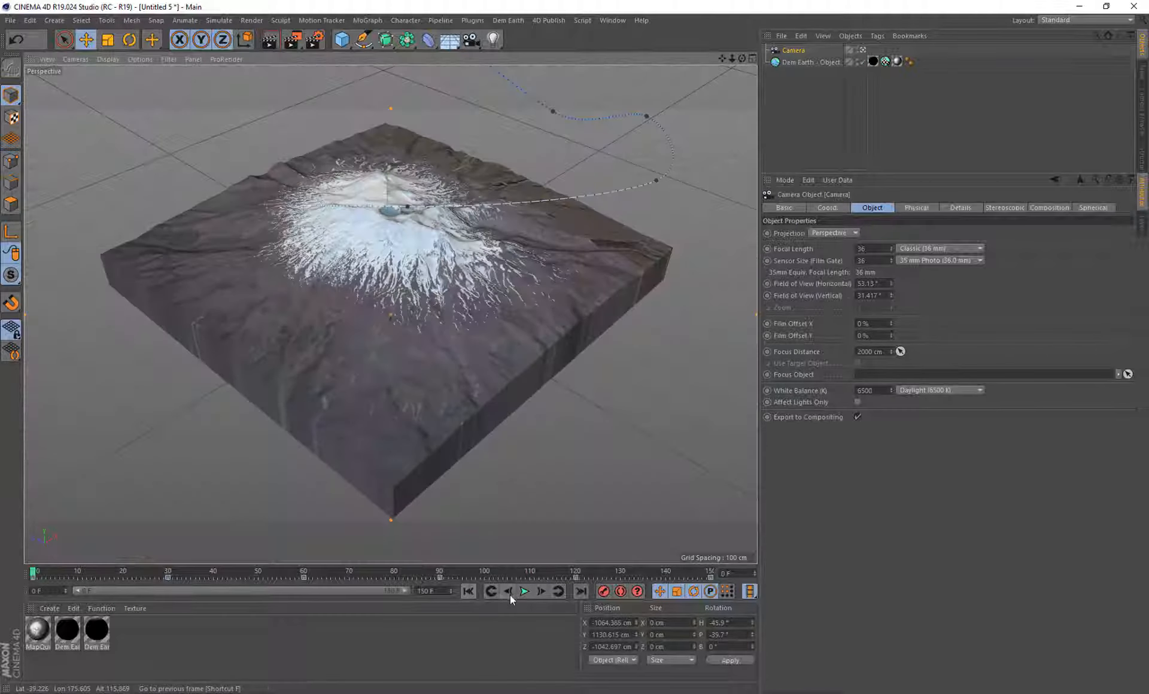
click(524, 591)
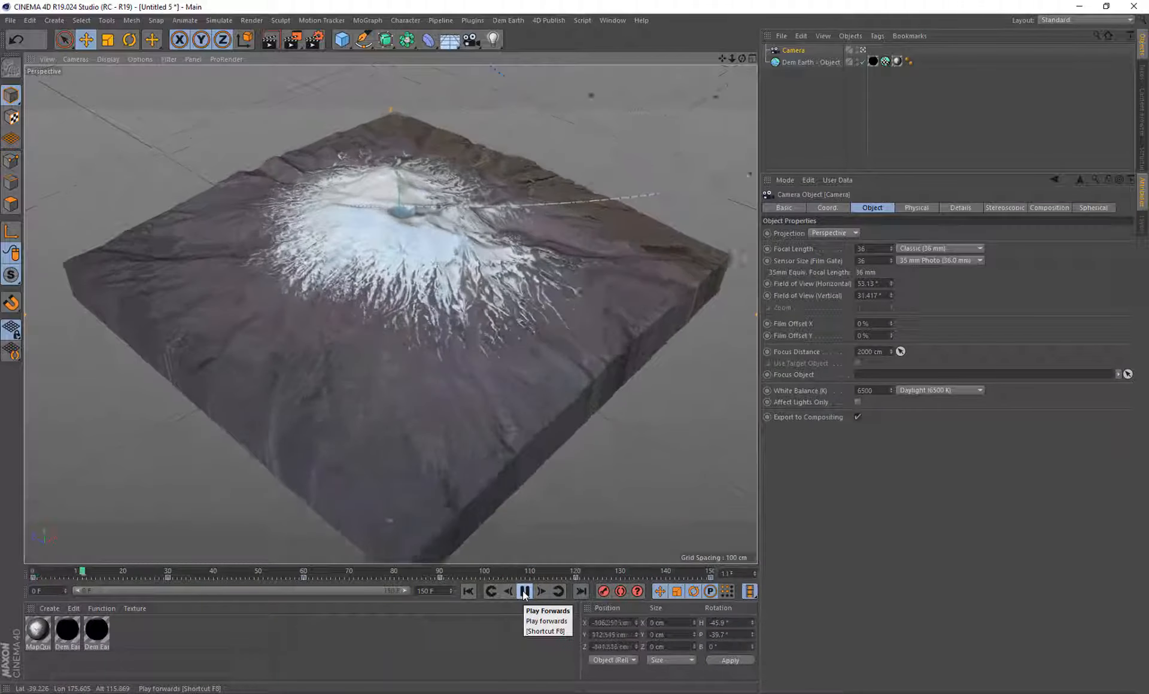
click(524, 592)
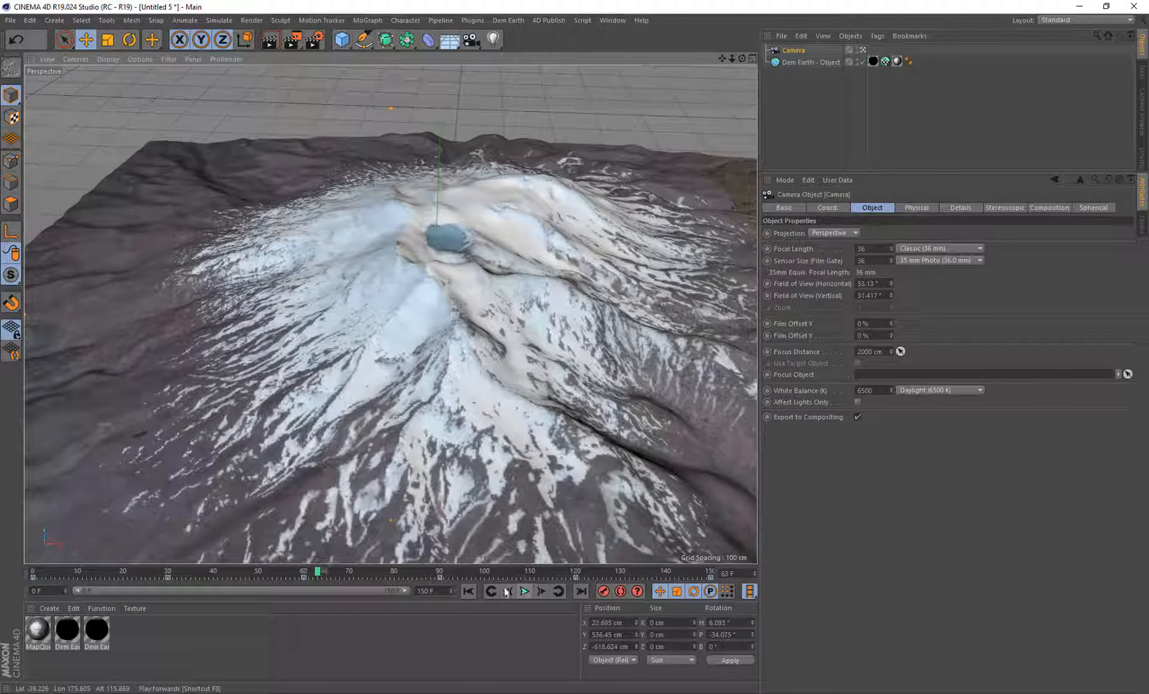
click(465, 593)
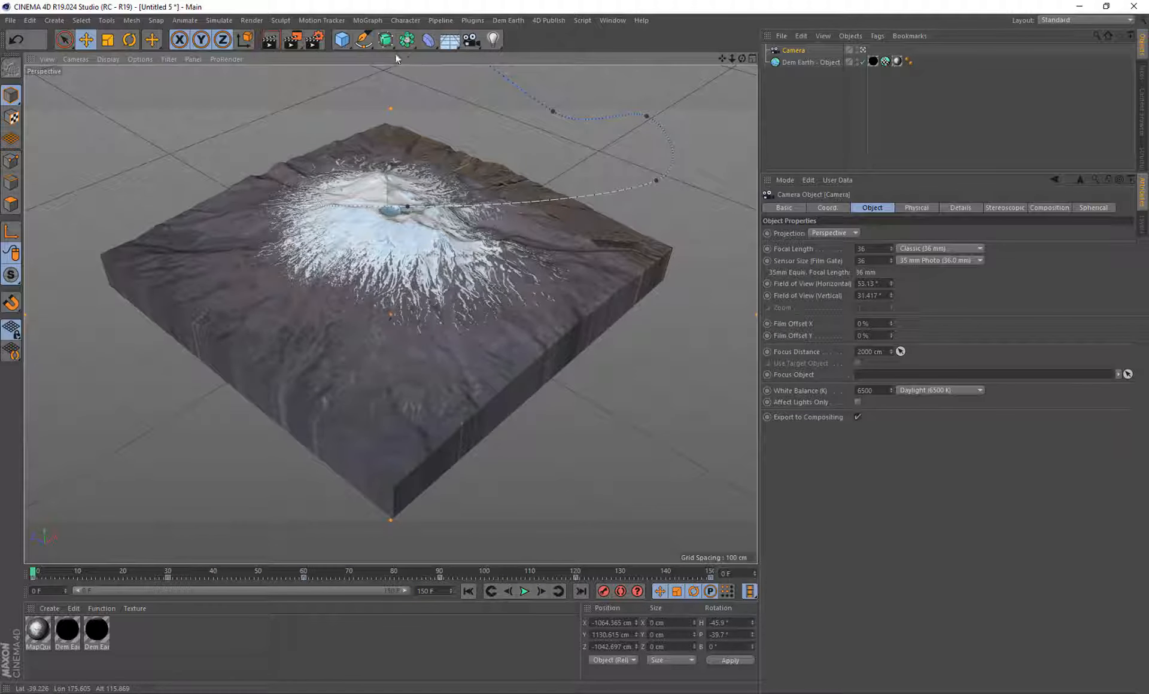
Add a circle spline, raise it to about 230 cm above the terrain and set its plane to XZ
drag(361, 37, 477, 86)
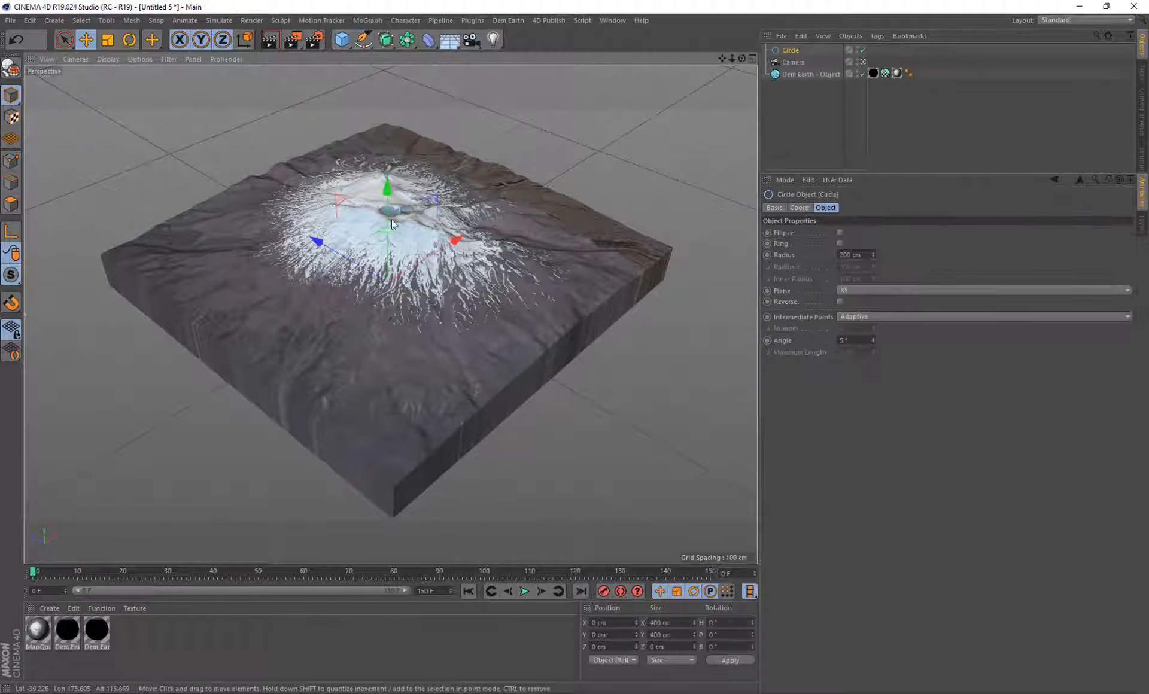
drag(387, 188, 386, 99)
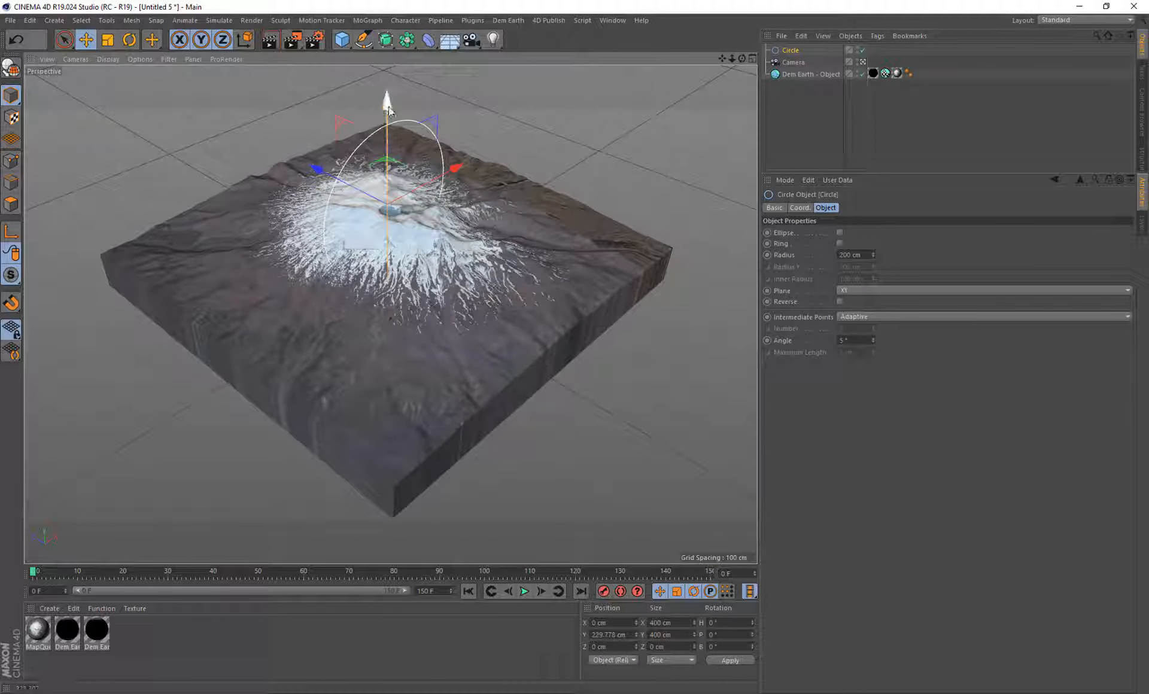
click(890, 290)
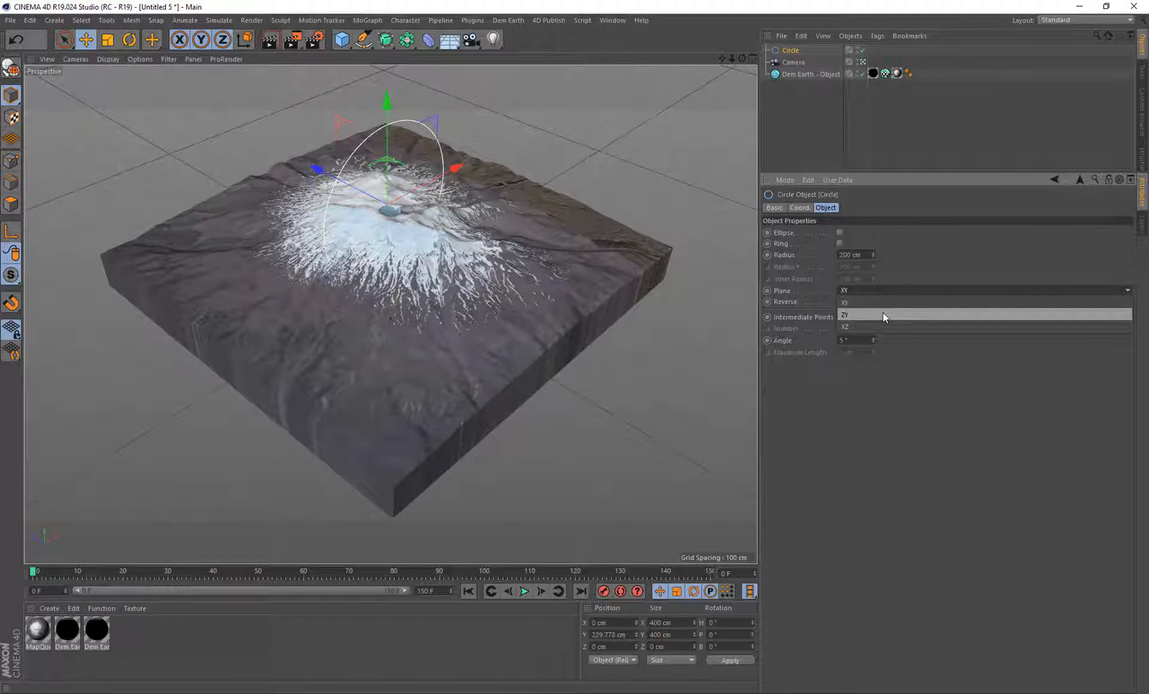
click(882, 313)
click(878, 290)
click(879, 326)
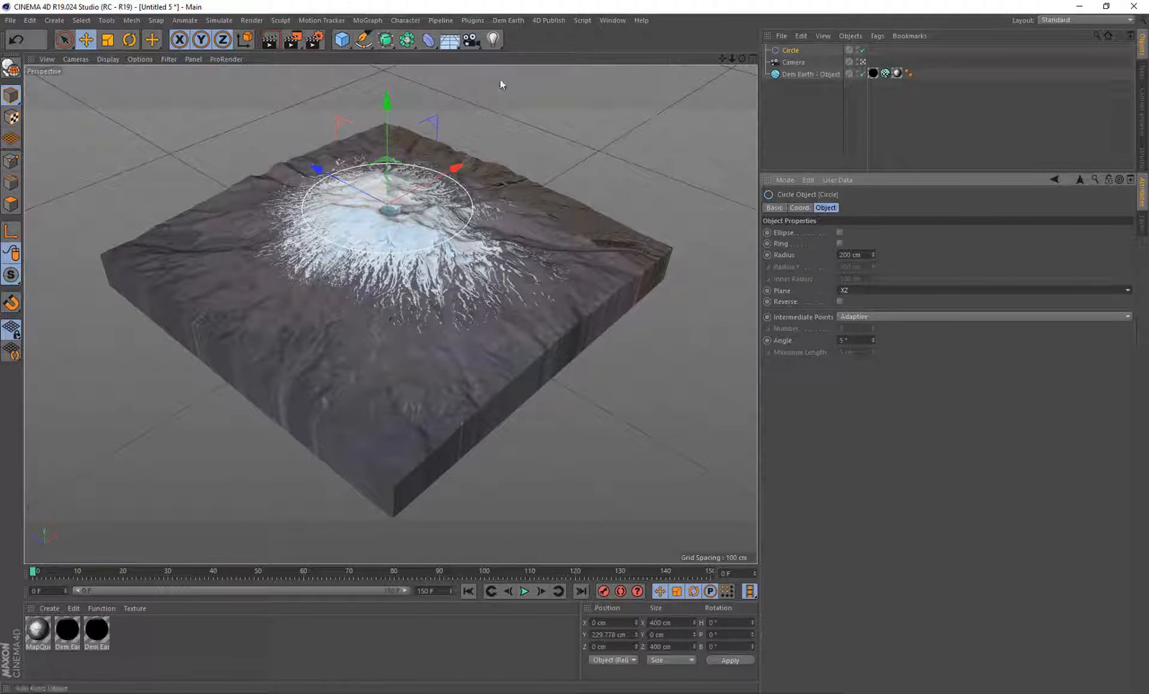
Leave the animated camera's view and frame the terrain and circle in the default view
mouse_move(740, 58)
mouse_down()
mouse_move(748, 78)
mouse_move(728, 73)
mouse_up()
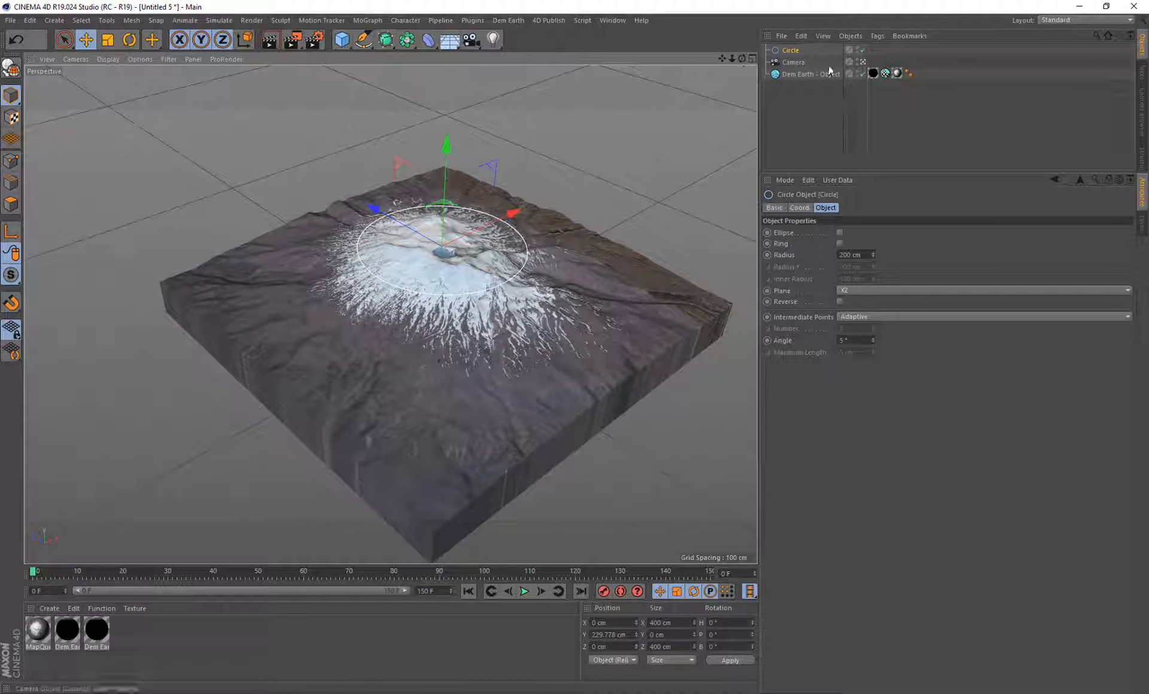
click(863, 62)
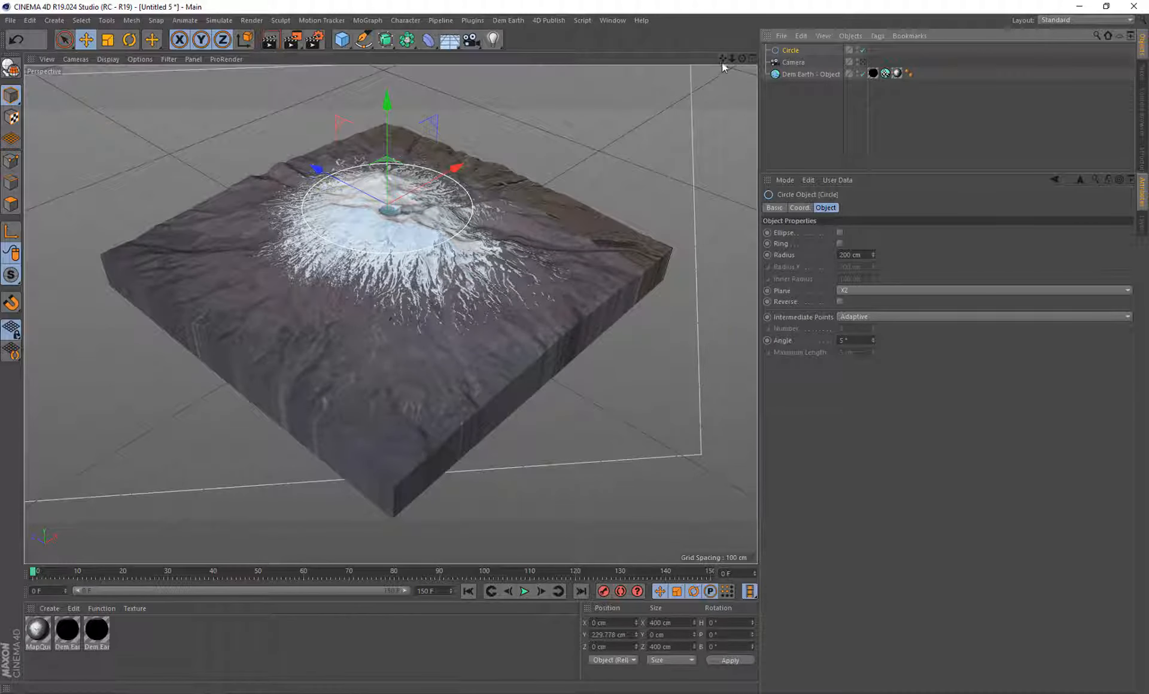
drag(721, 59, 757, 138)
scroll(462, 267, up, 3)
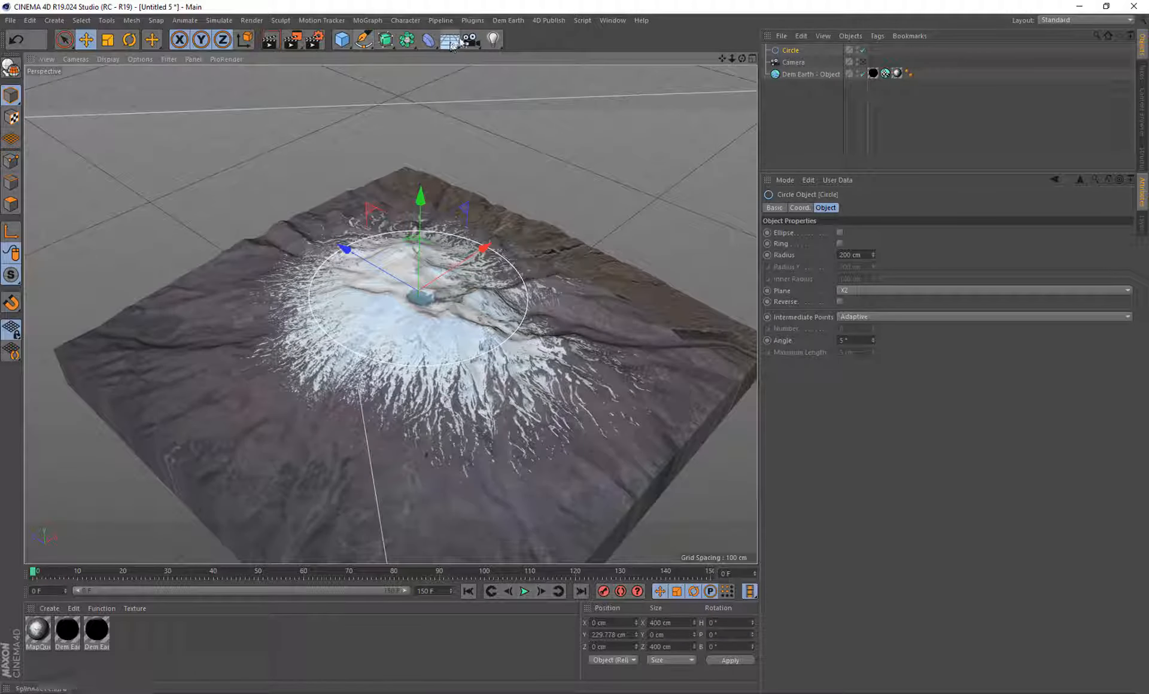
Add a new camera named spin and rename the original camera flyover
click(471, 39)
double_click(800, 51)
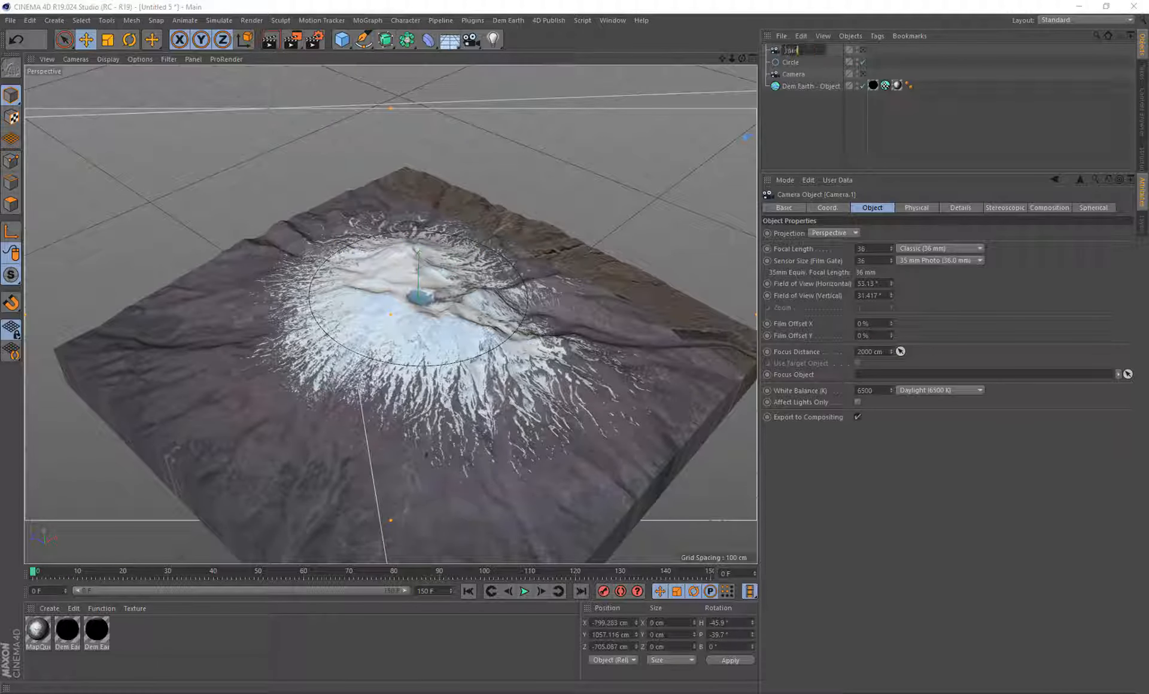
key(Return)
double_click(796, 74)
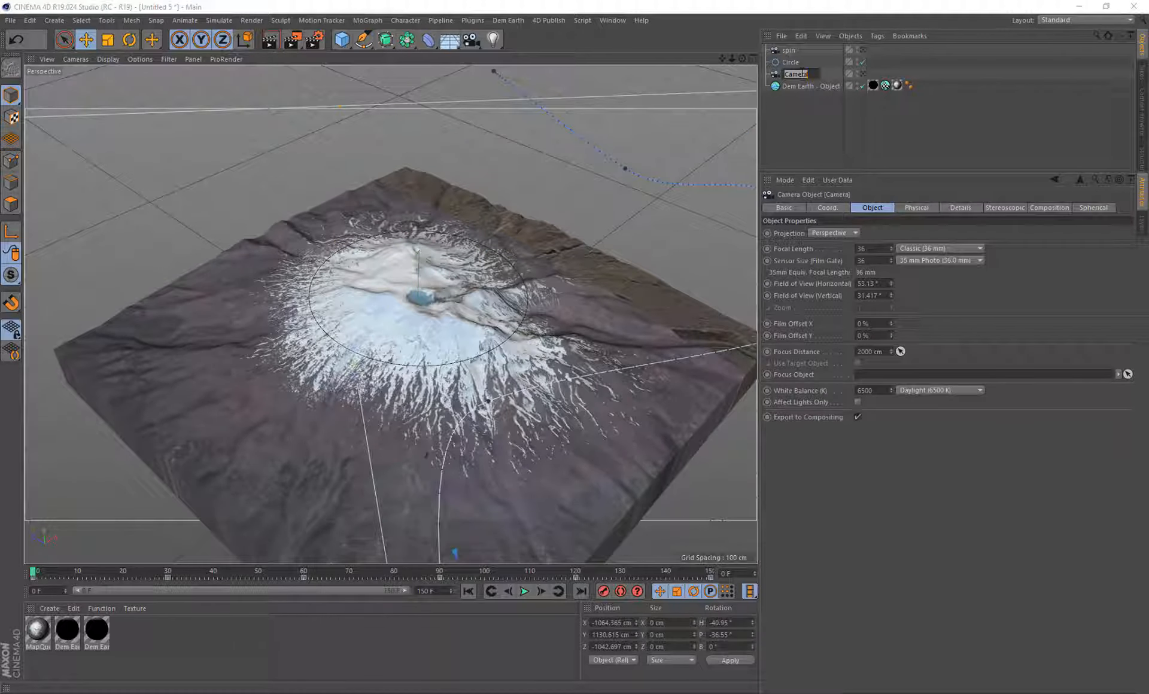
text(flyover)
key(Return)
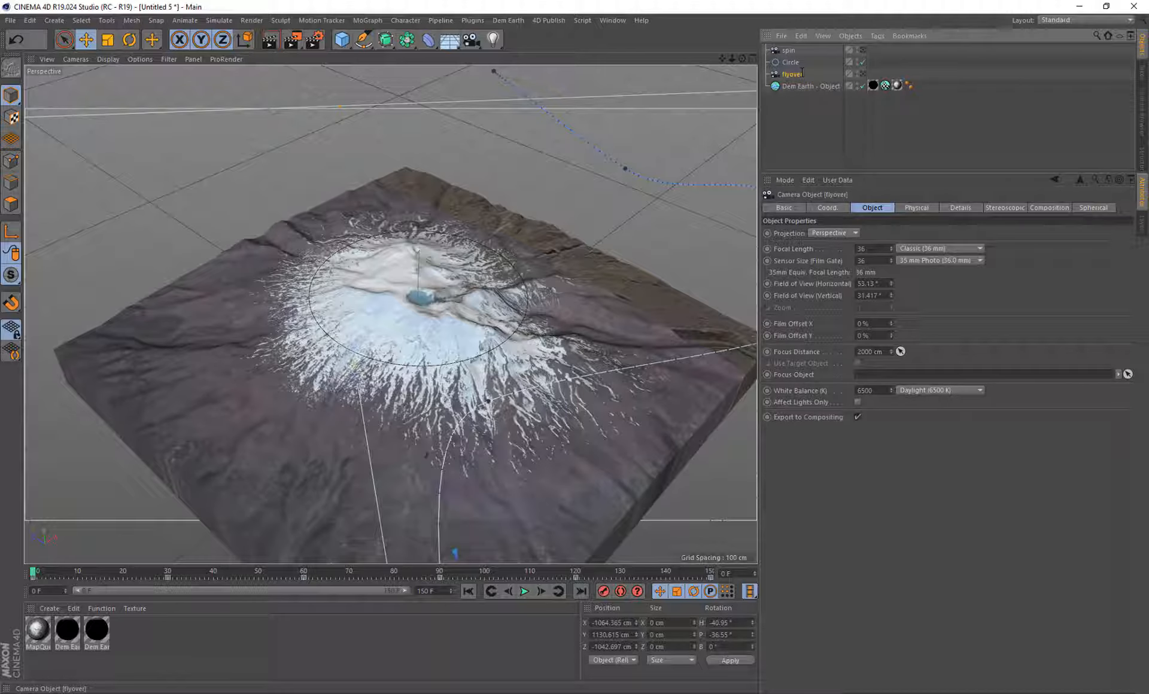
Give the spin camera an Align to Spline tag and assign the circle as its spline path
click(791, 51)
click(789, 61)
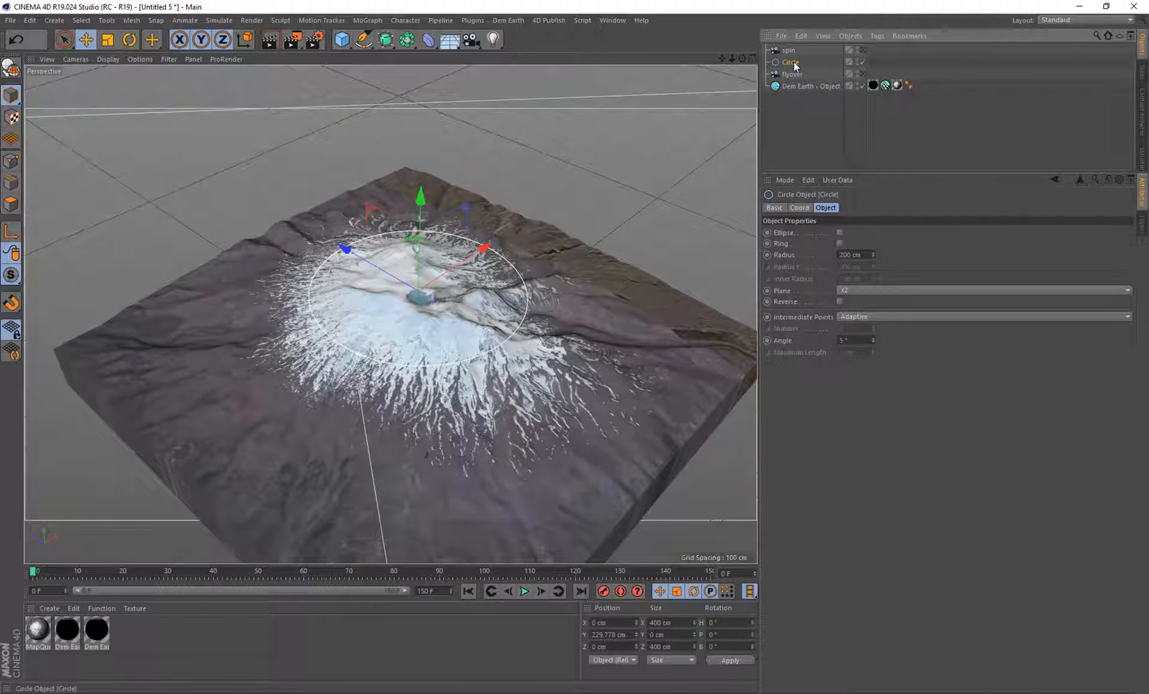
right_click(790, 50)
mouse_move(853, 62)
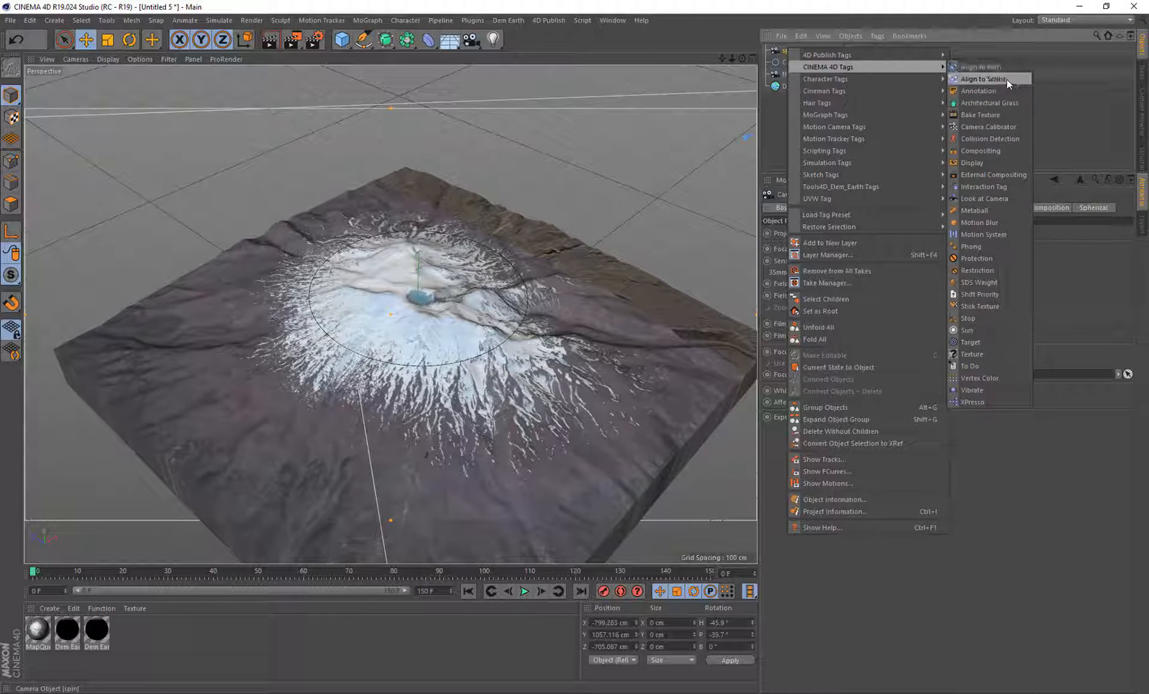
click(983, 79)
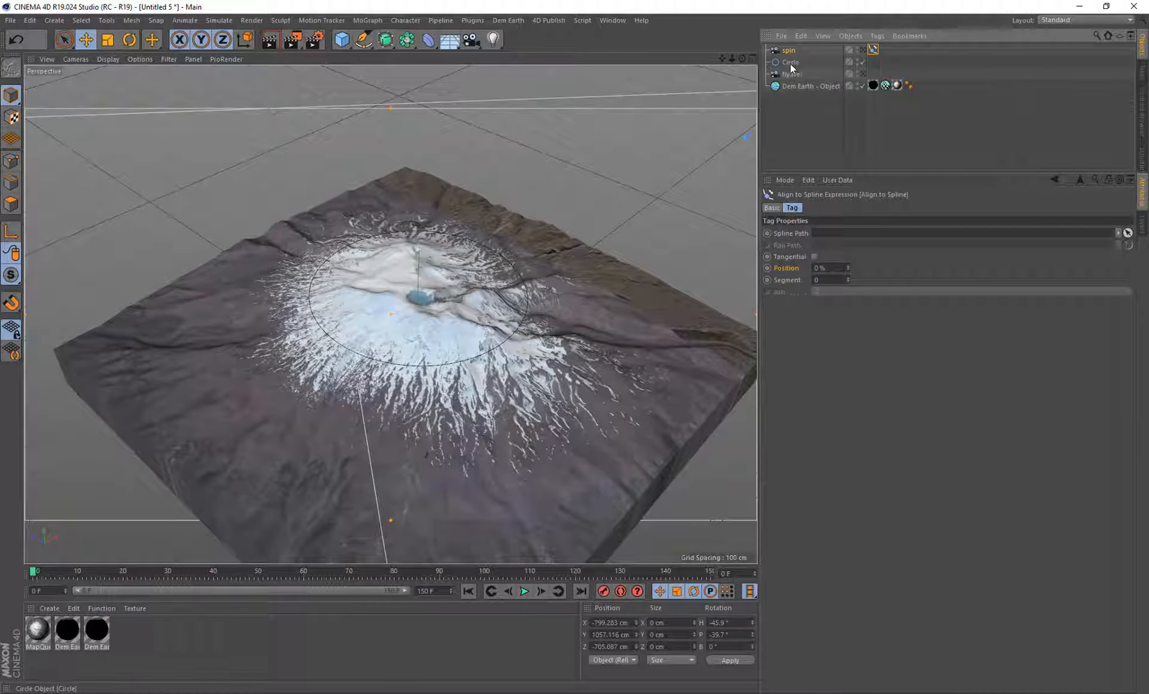
drag(823, 235, 824, 234)
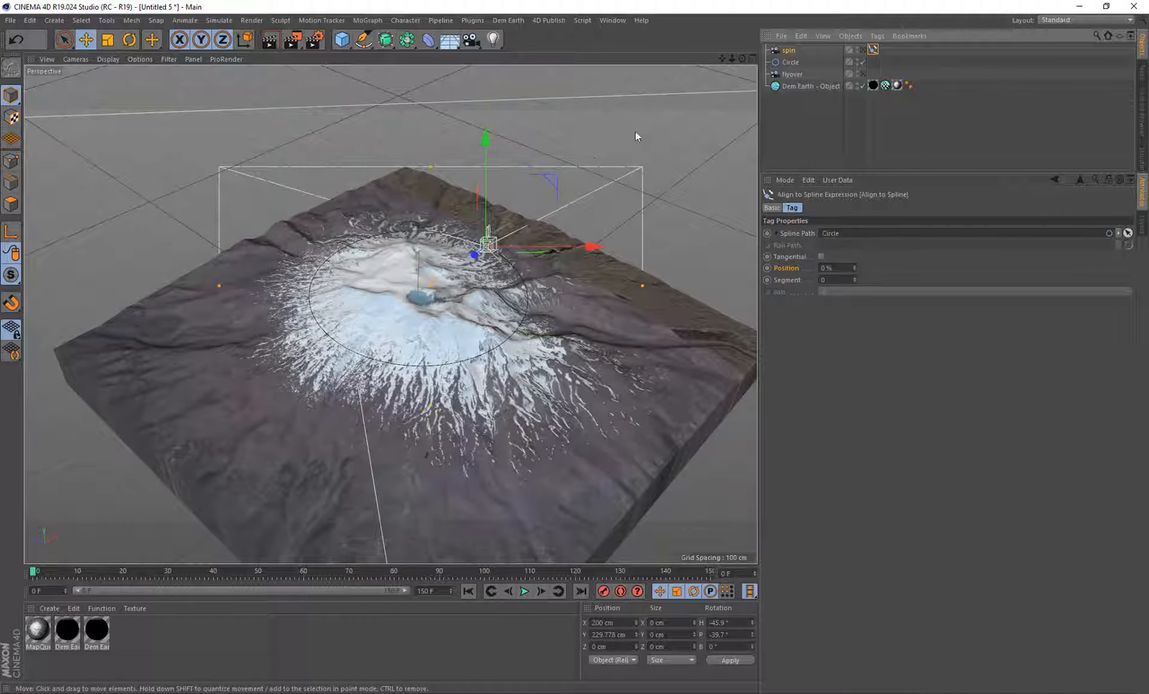
Keyframe the Align to Spline position at 0% on frame 0 and 100% on frame 150, and scrub through the animation
drag(742, 59, 663, 78)
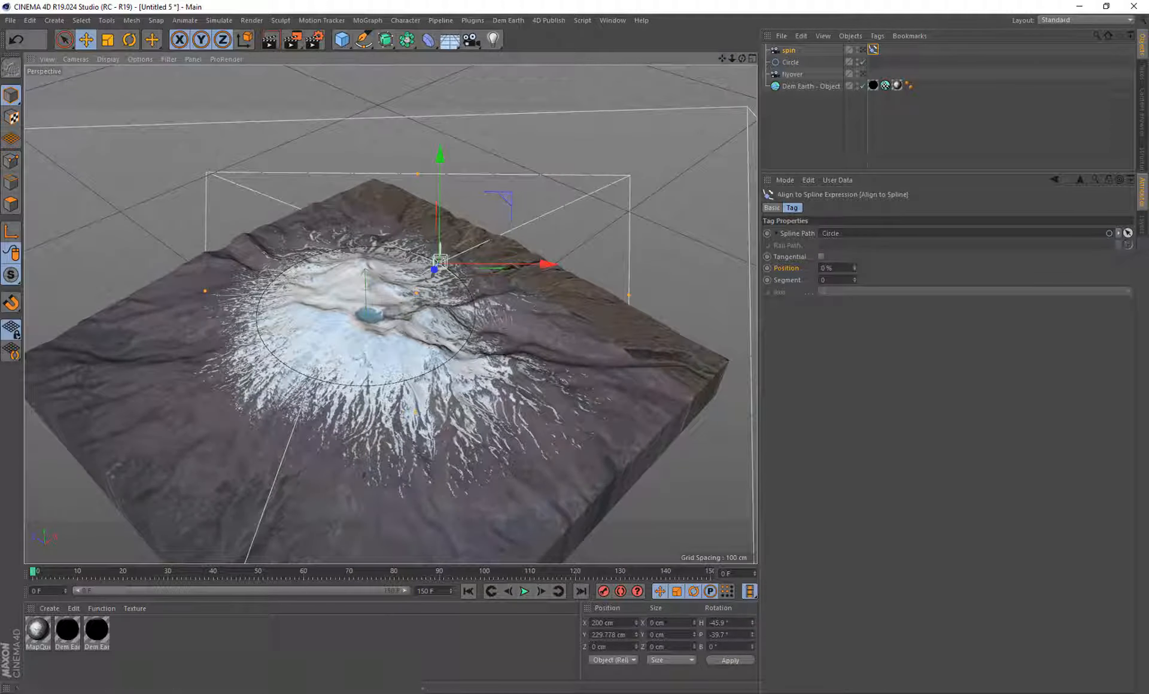
ctrl+click(768, 268)
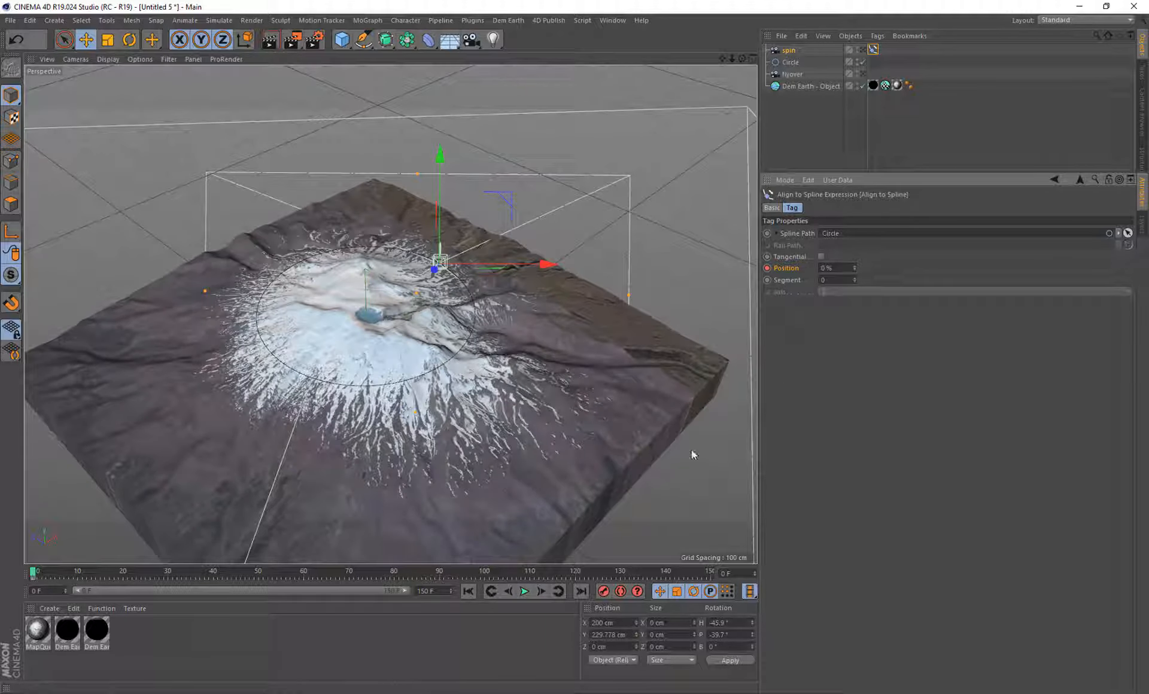
click(710, 574)
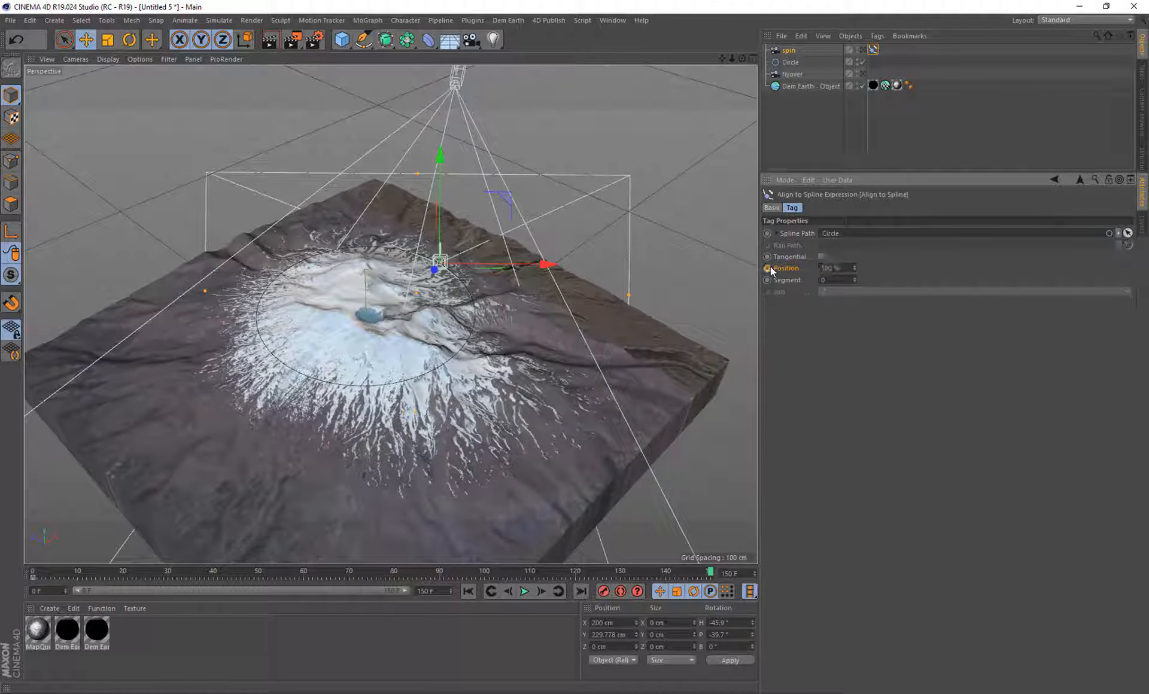
drag(576, 575, 50, 498)
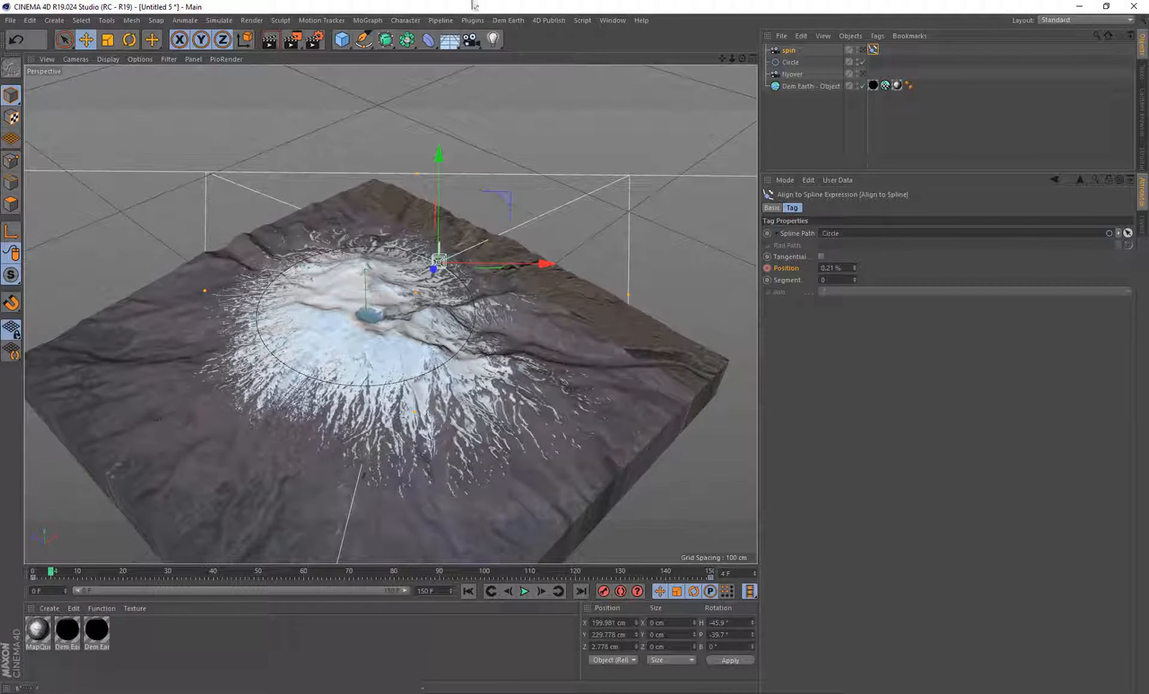
Duplicate the circle spline and enlarge the copy's radius to 376 cm
click(789, 64)
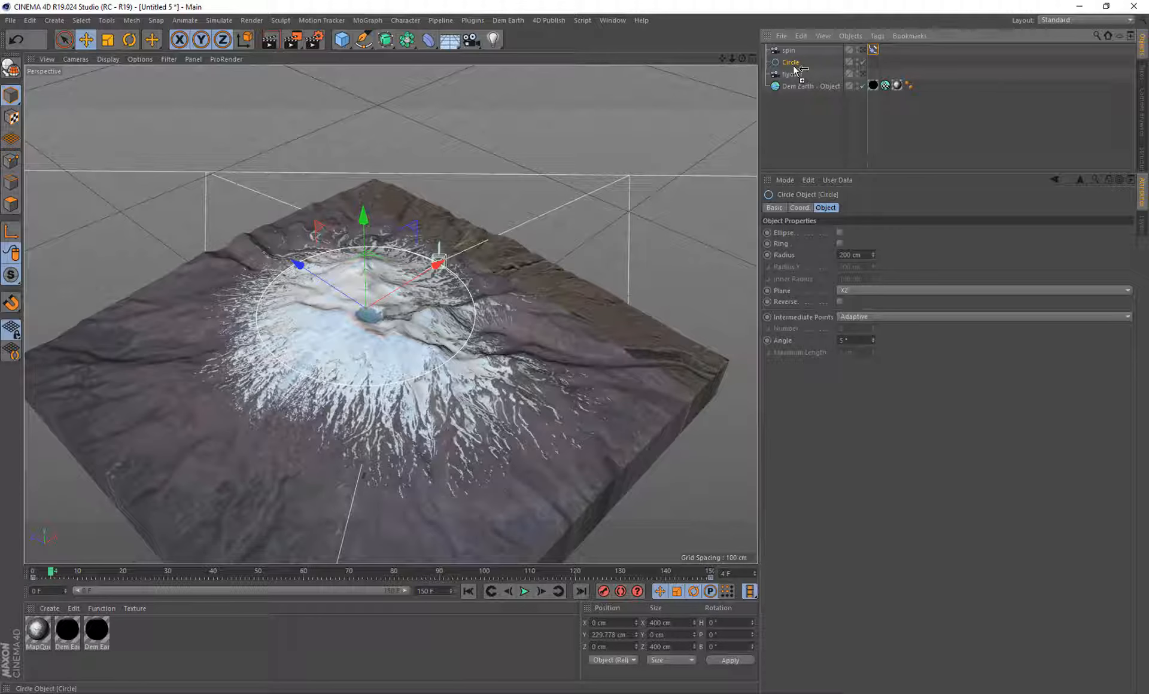
ctrl+drag(794, 67, 794, 70)
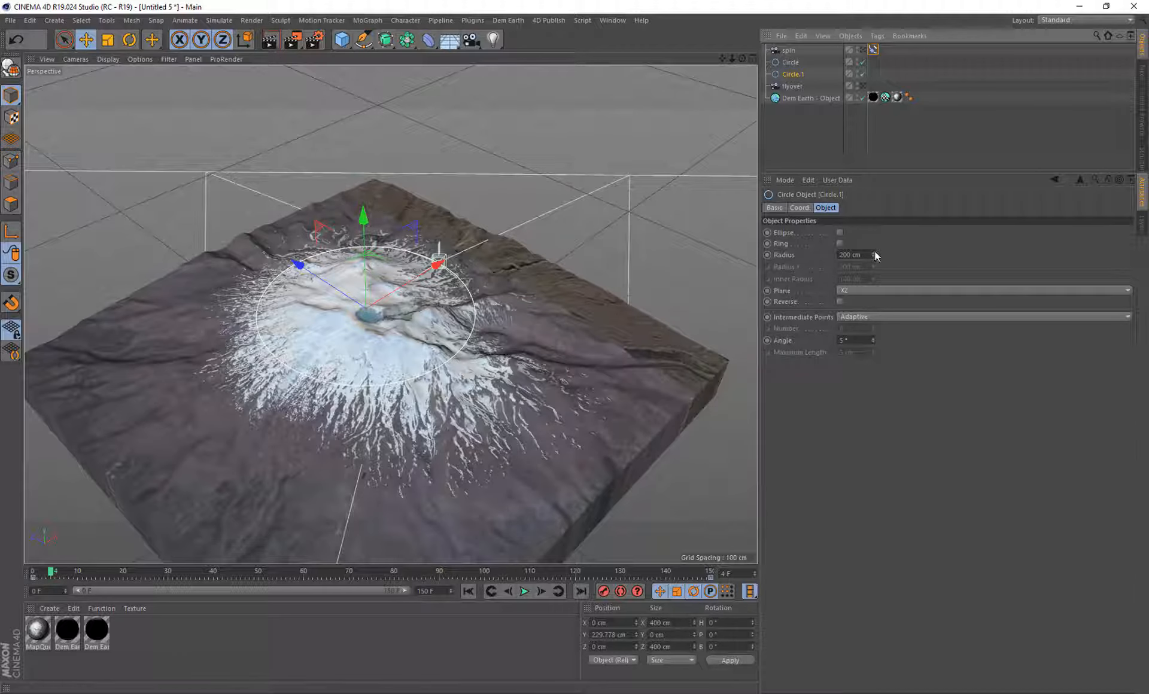
drag(874, 254, 910, 253)
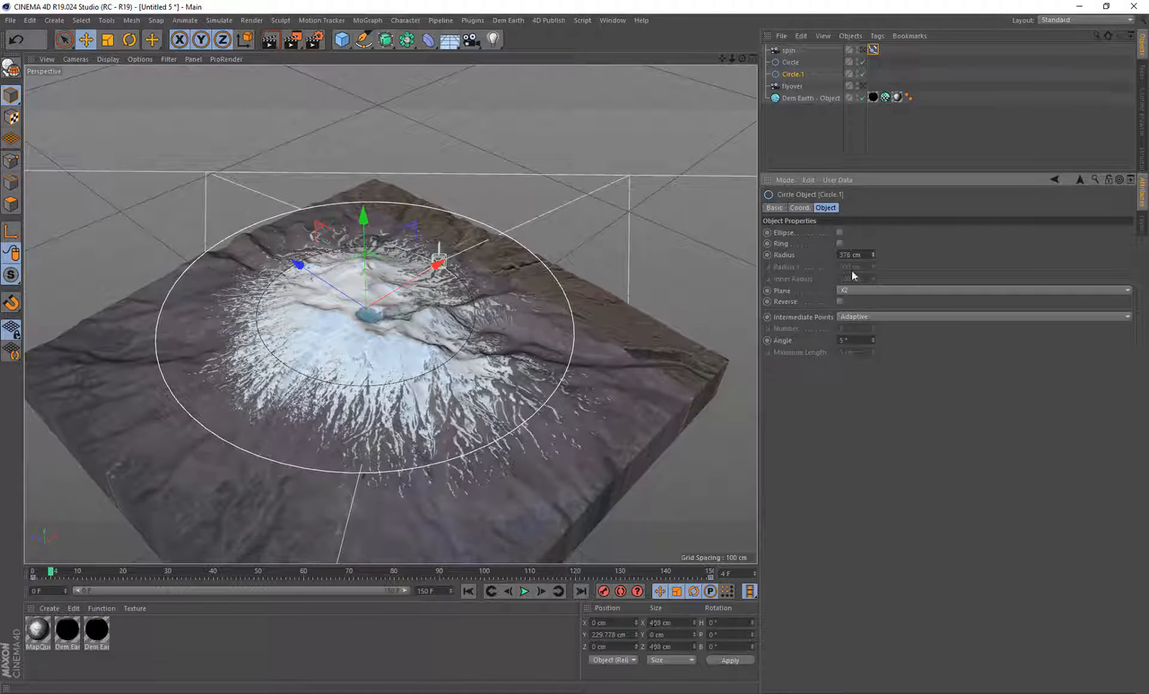
Enable Tangential on the spin camera's Align to Spline tag, assign Circle.1 as its rail path and preview the motion
click(873, 49)
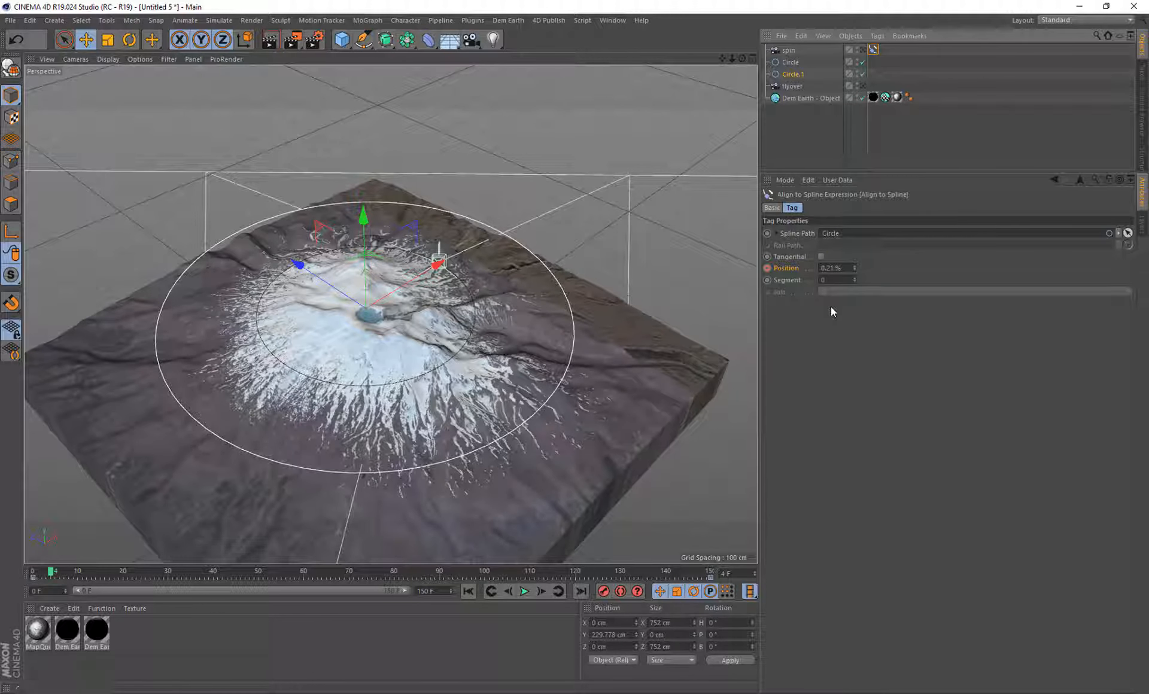
click(821, 256)
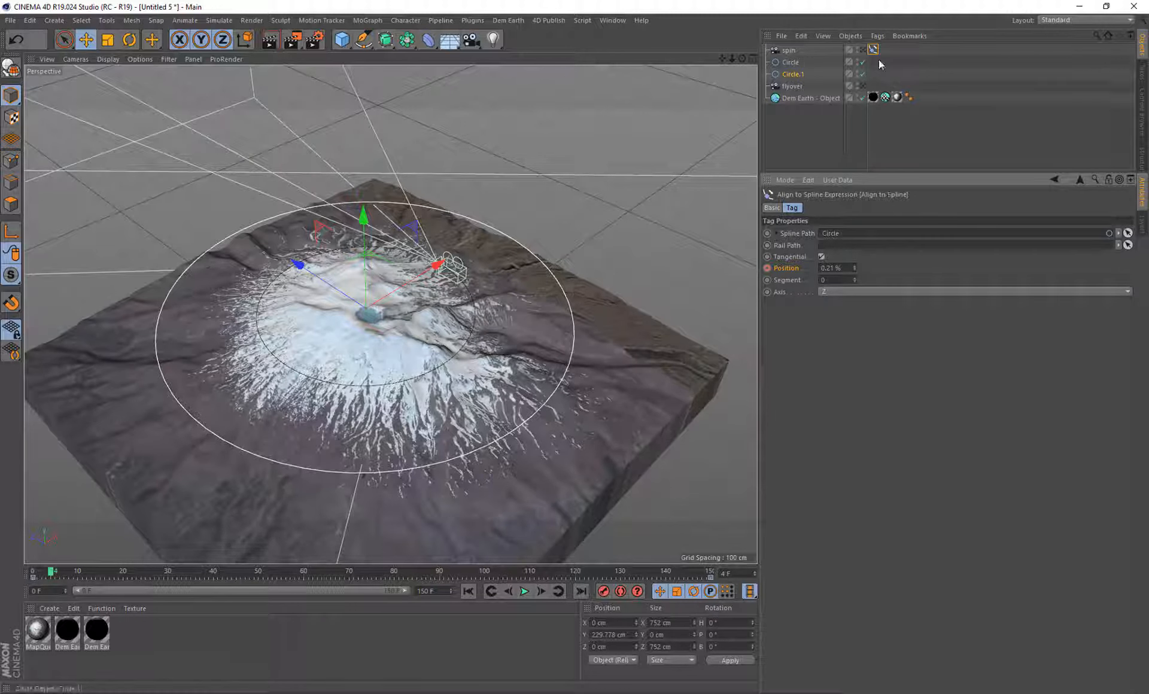
drag(784, 75, 830, 247)
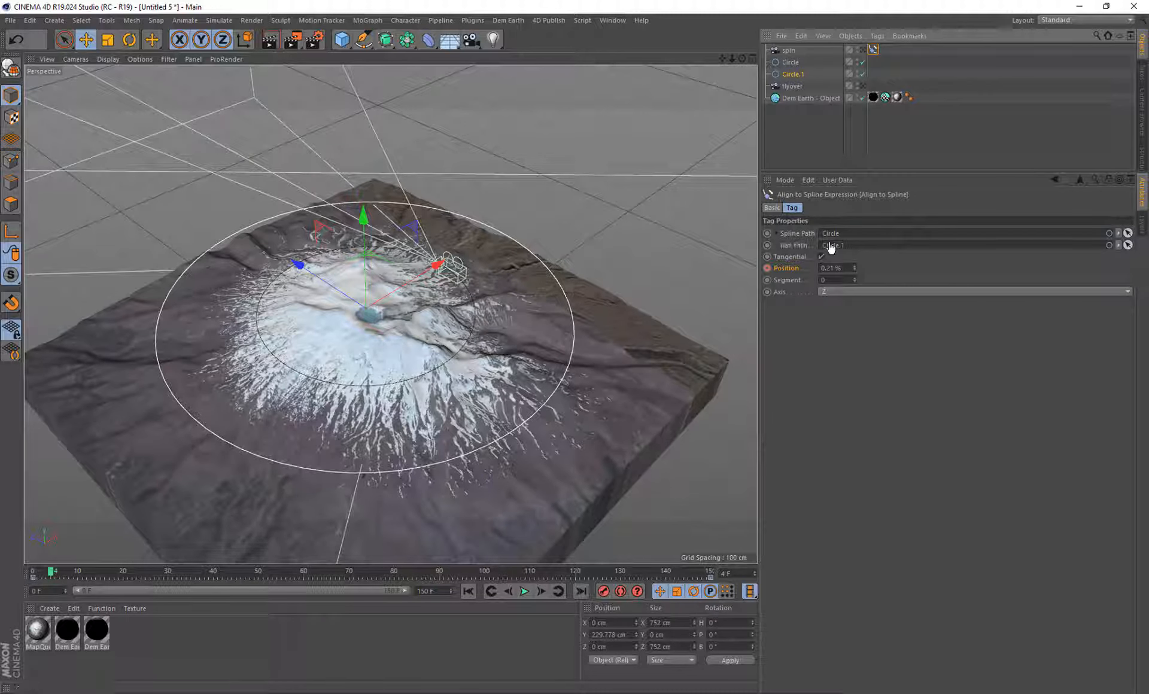
click(525, 592)
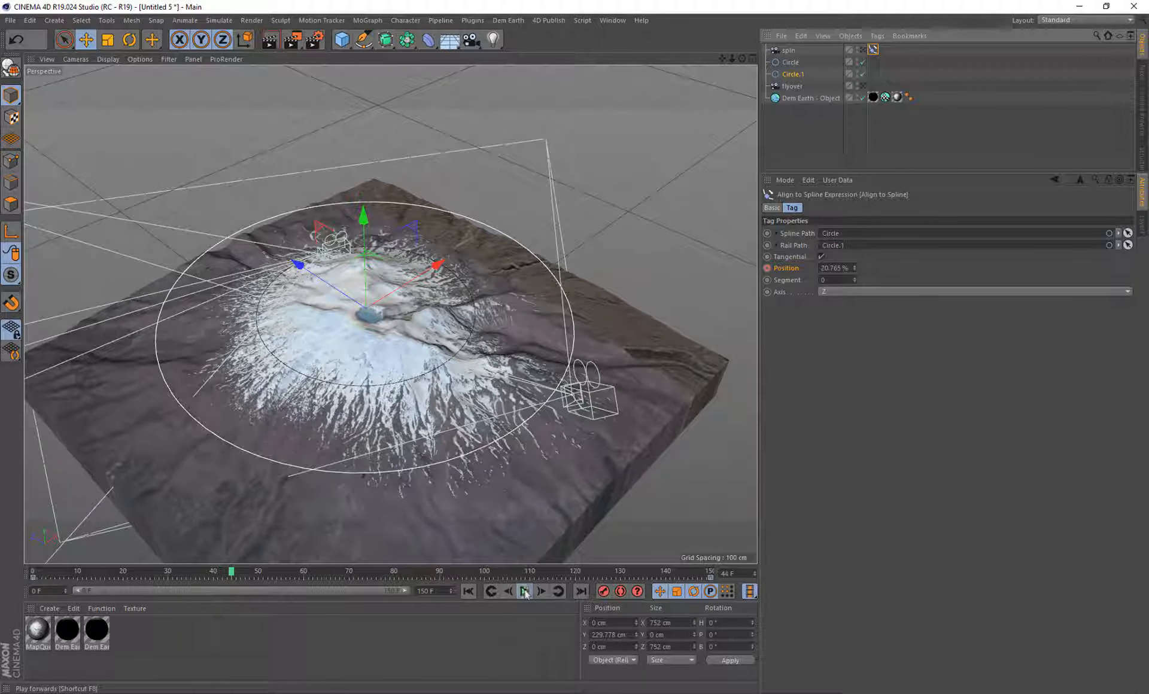
Reduce Circle.1 to 726 cm across and set the Align to Spline axis to X
drag(694, 623, 694, 638)
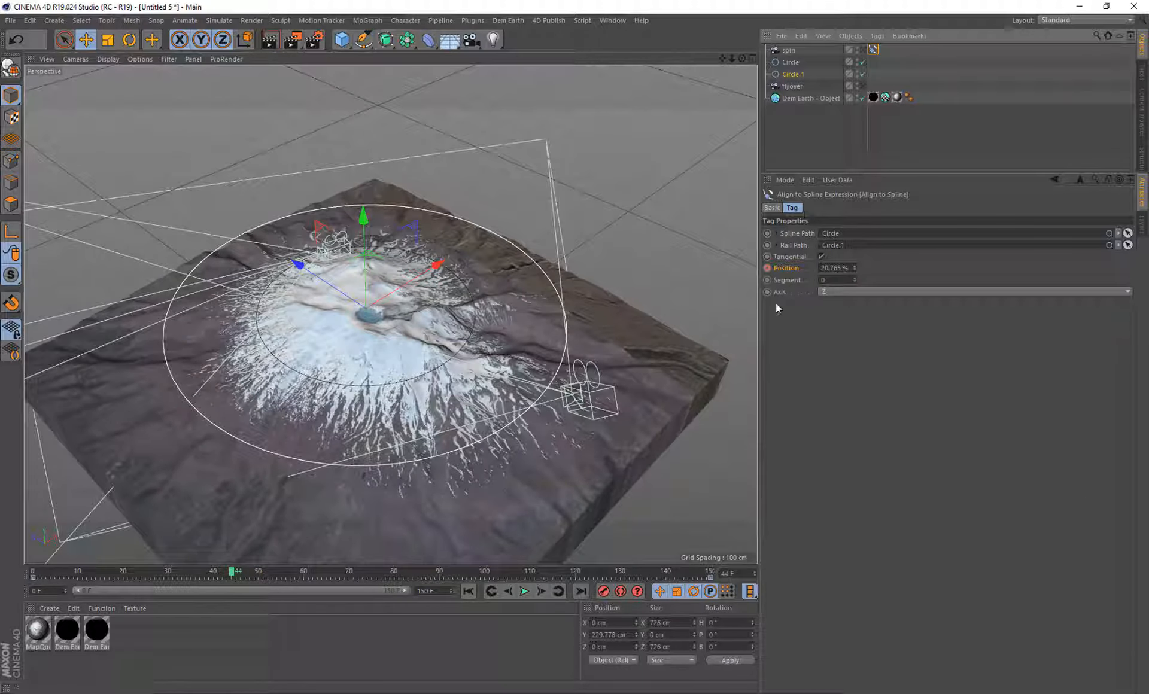
click(839, 291)
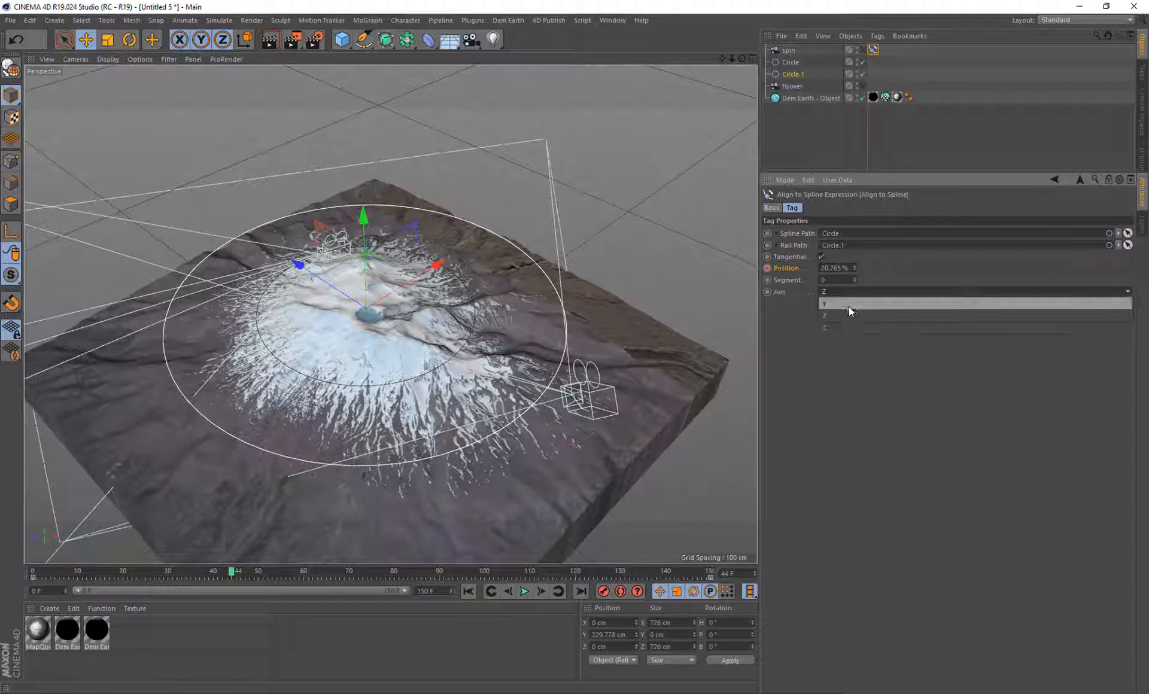
click(852, 304)
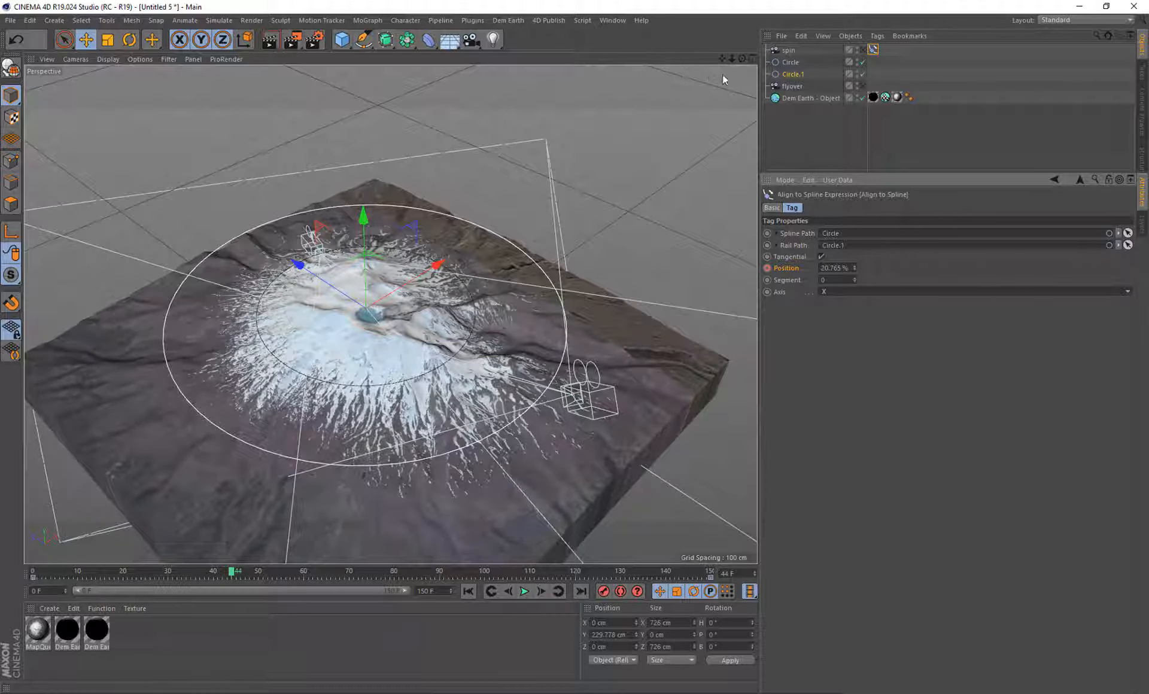
Check the spin camera's view, switch to the four-view layout and make the Top viewport look through the spin camera
click(863, 51)
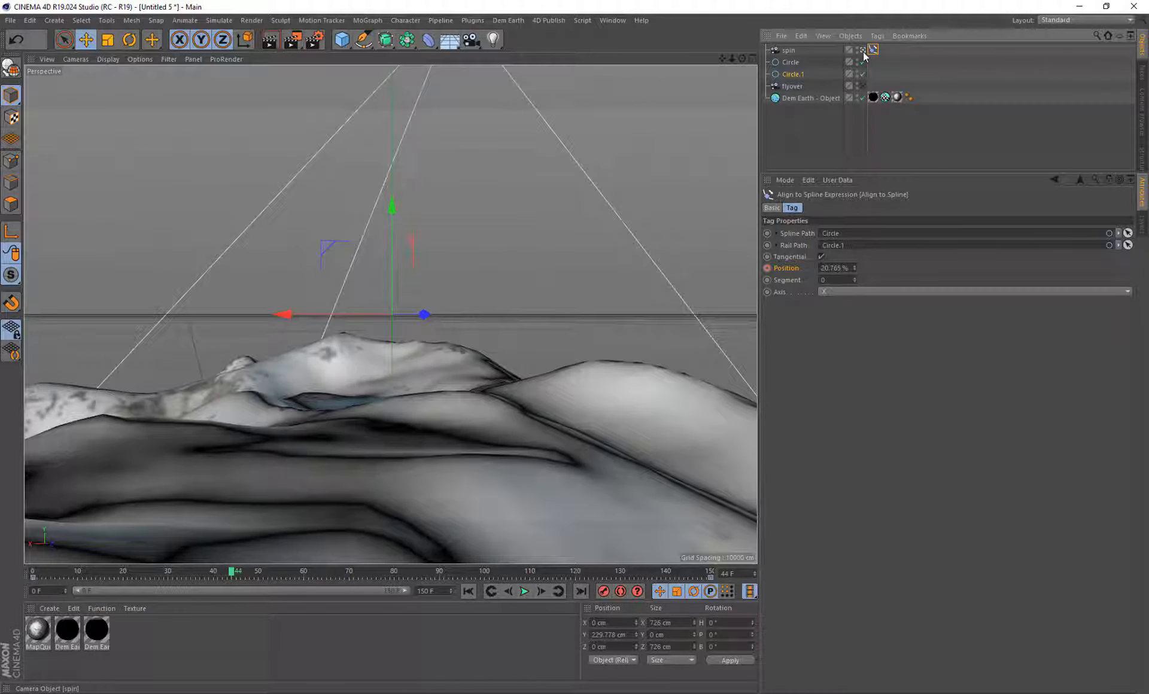
click(862, 52)
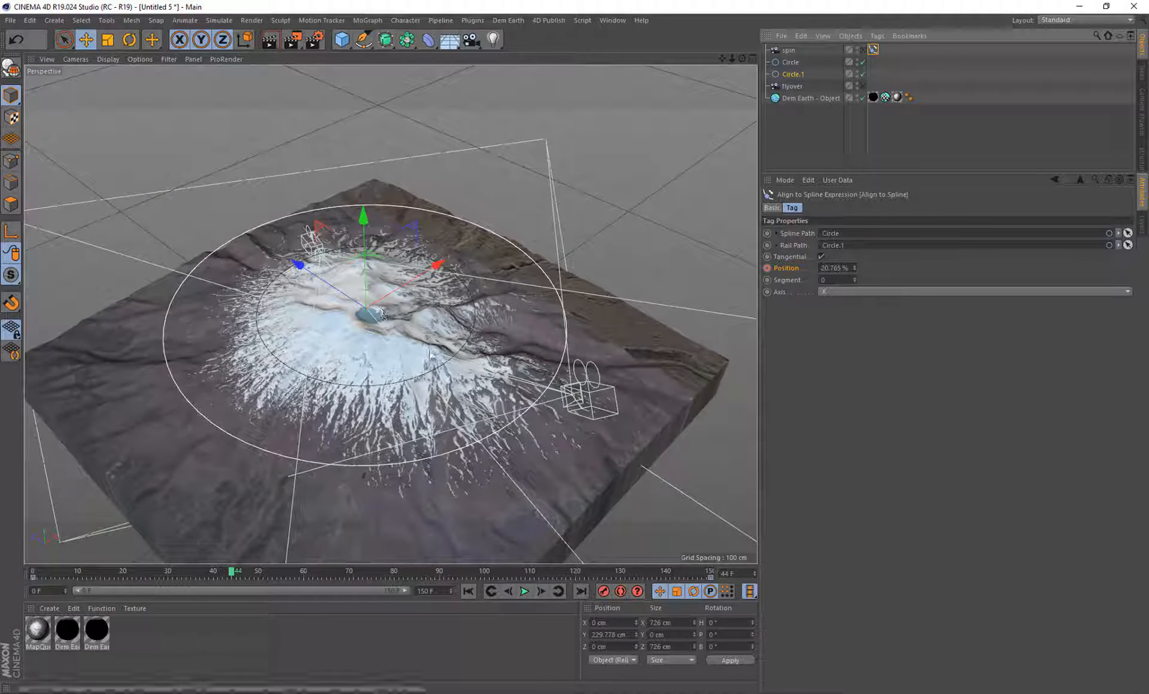
click(754, 59)
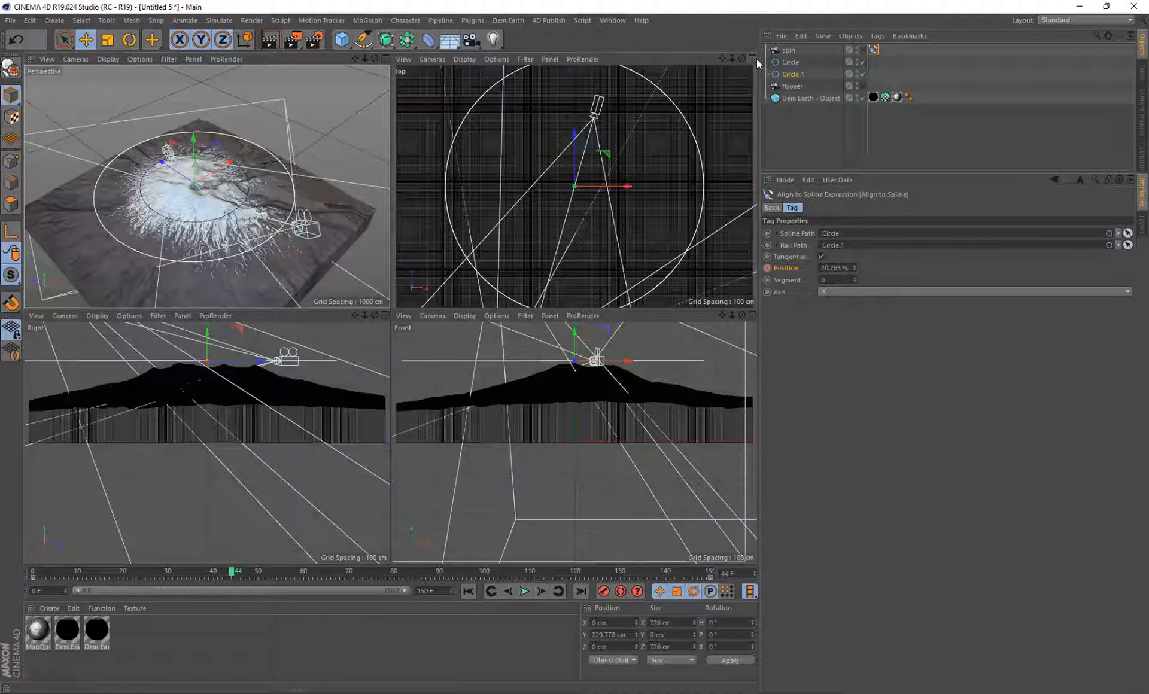
click(465, 59)
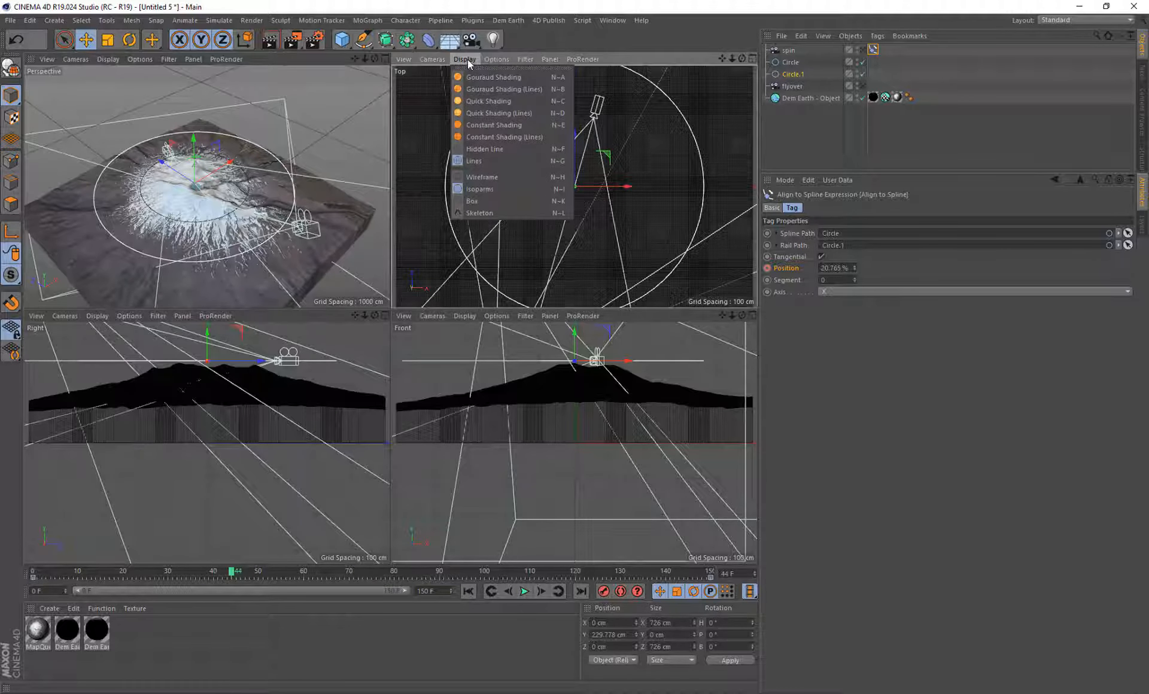
mouse_move(432, 60)
mouse_move(461, 88)
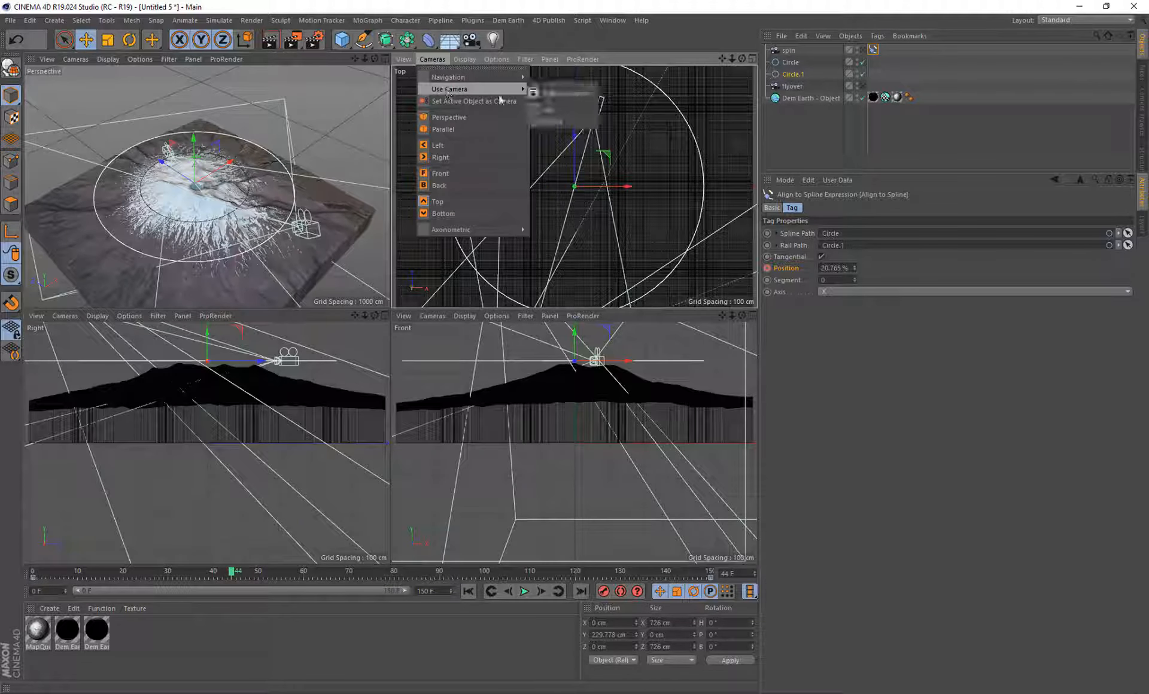
click(552, 110)
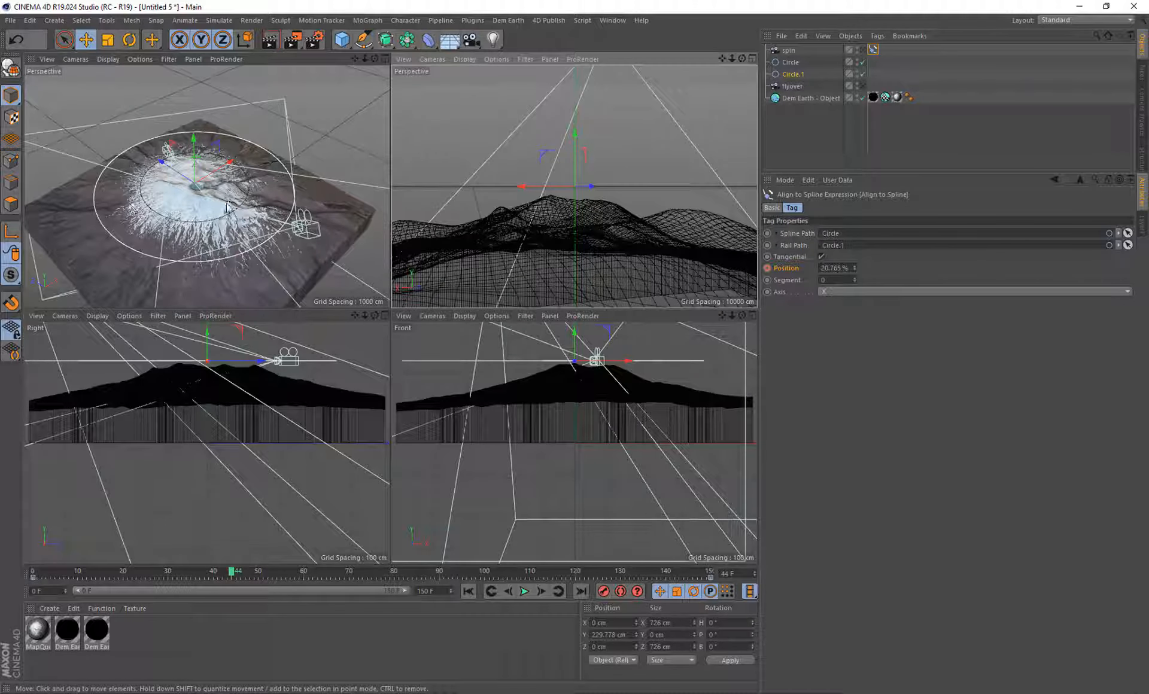
Lower the Circle spline to about Y 216 cm and raise Circle.1 to about Y 314 cm
click(790, 62)
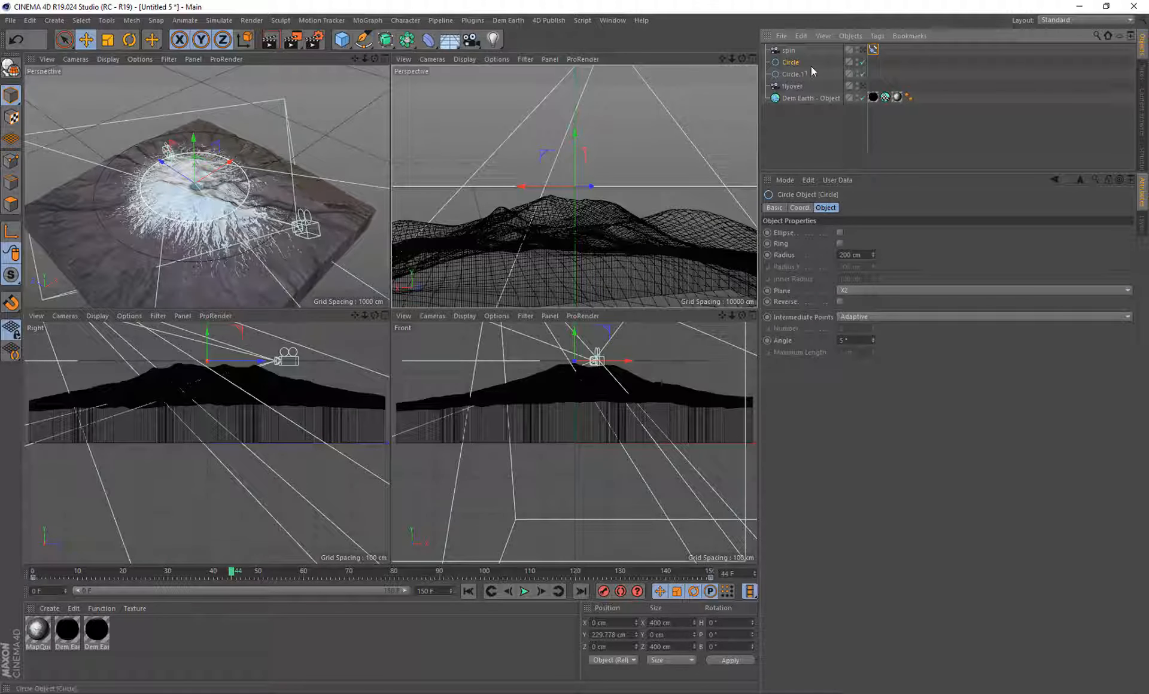
click(195, 134)
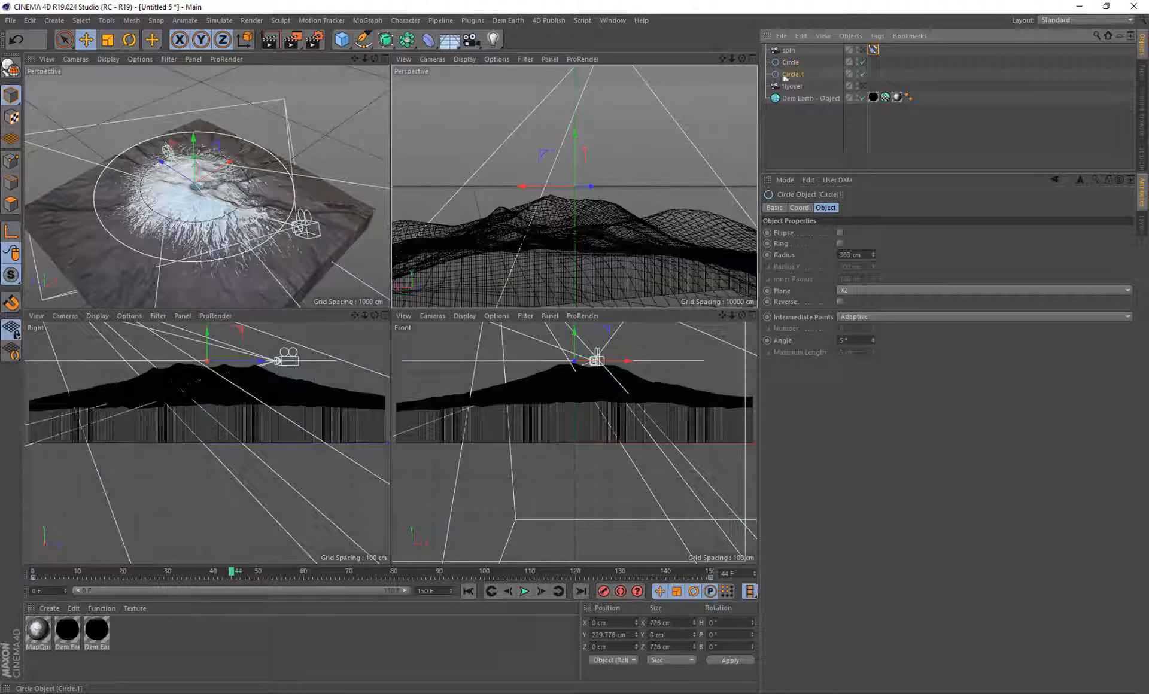
click(193, 139)
drag(193, 139, 202, 148)
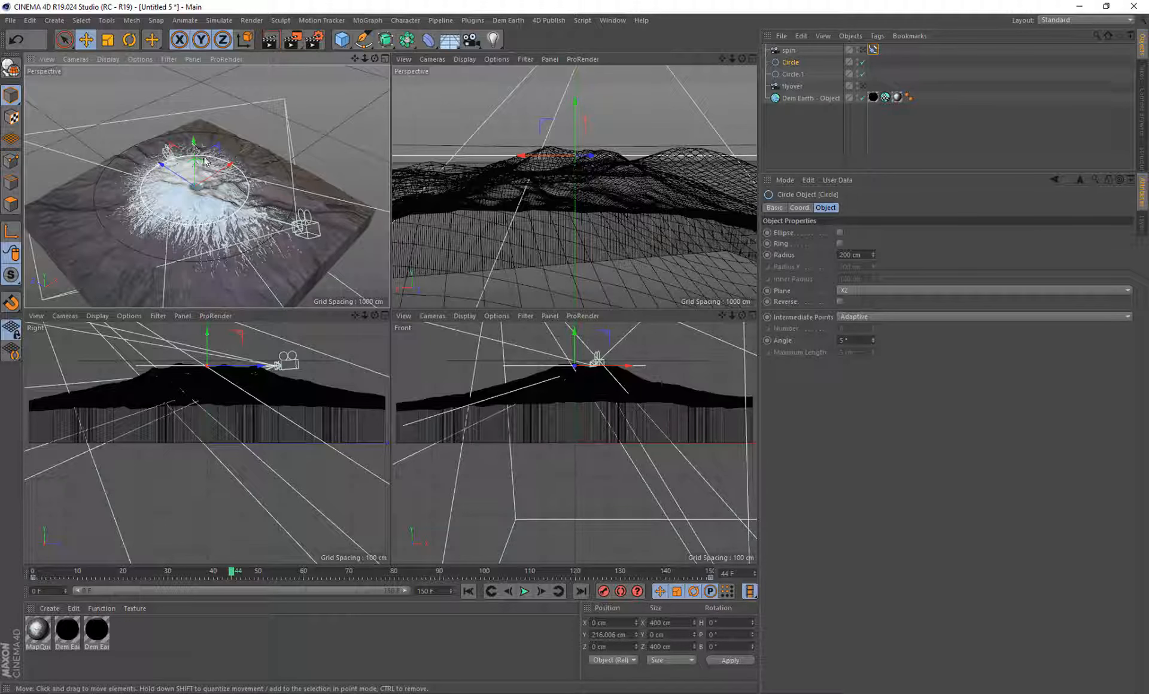
click(790, 75)
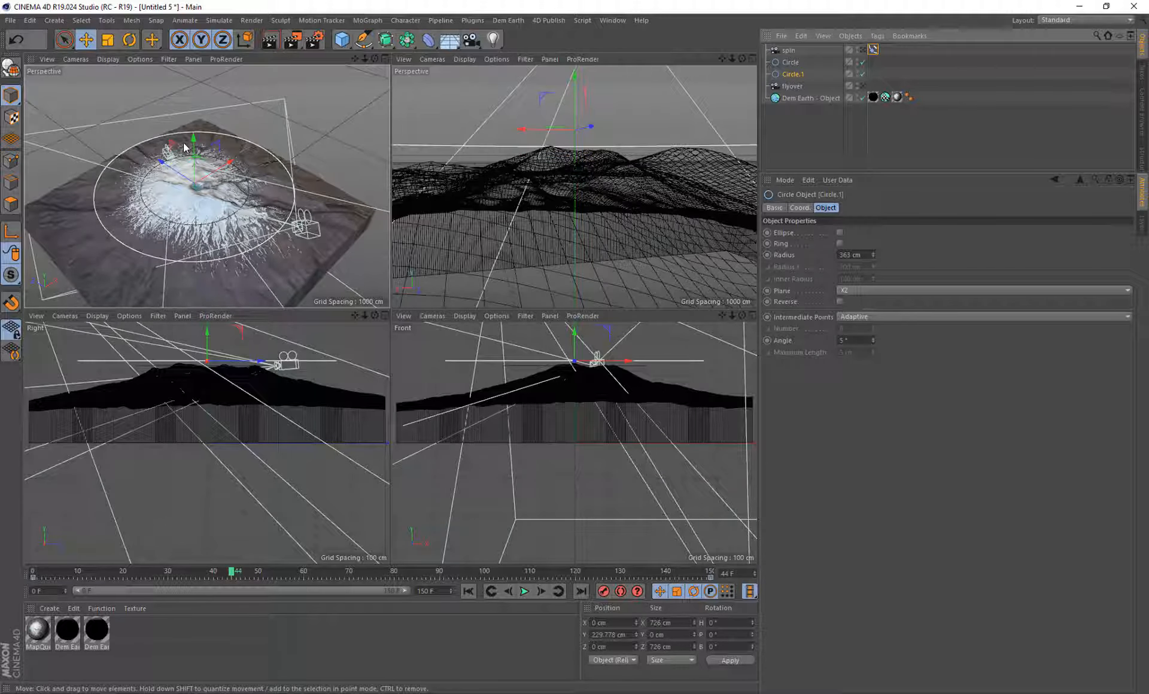
drag(189, 138, 196, 120)
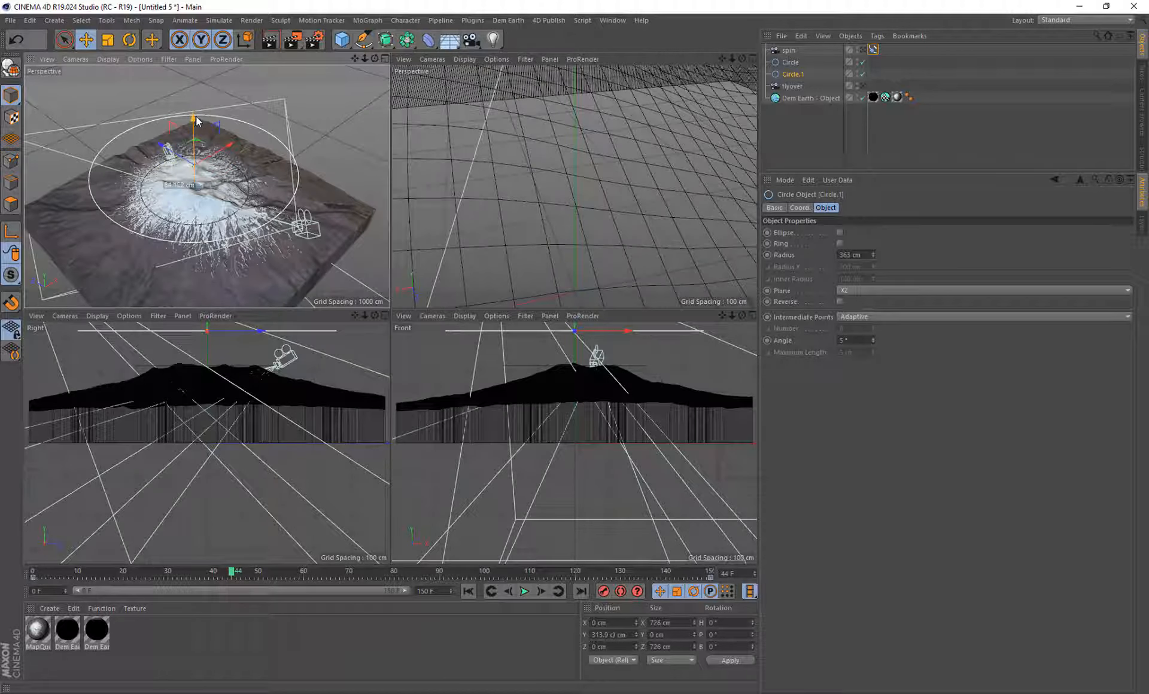
Enlarge the Circle spline's radius to 255 cm and raise it to about Y 285 cm
click(789, 63)
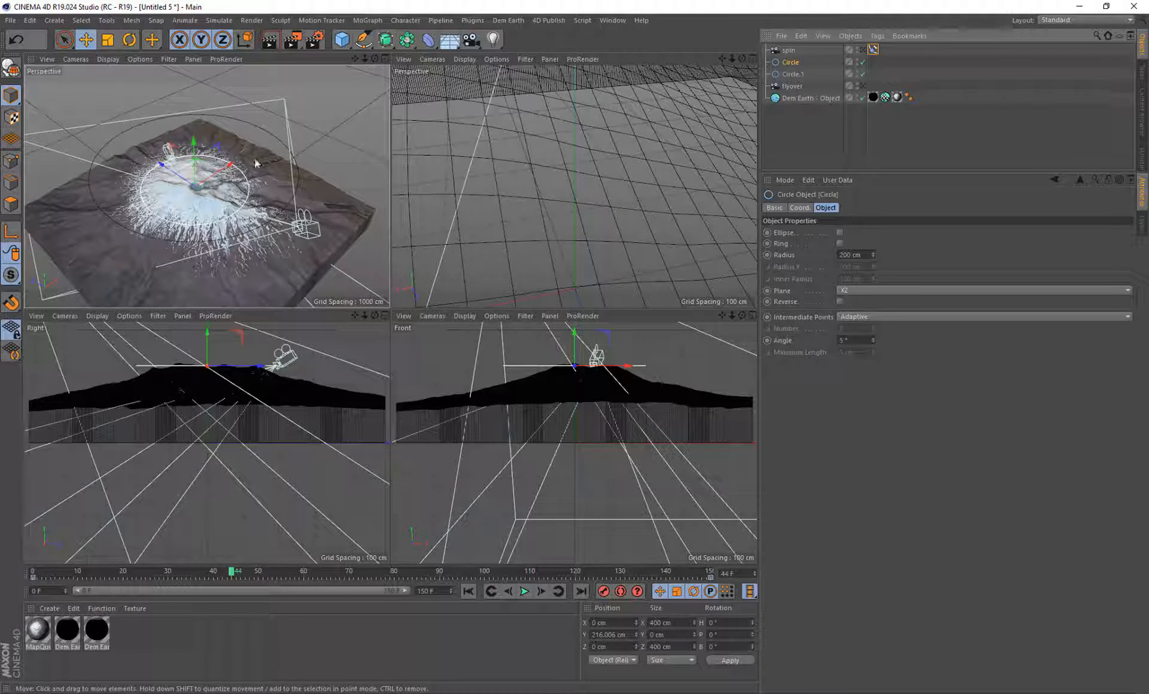
drag(197, 143, 197, 129)
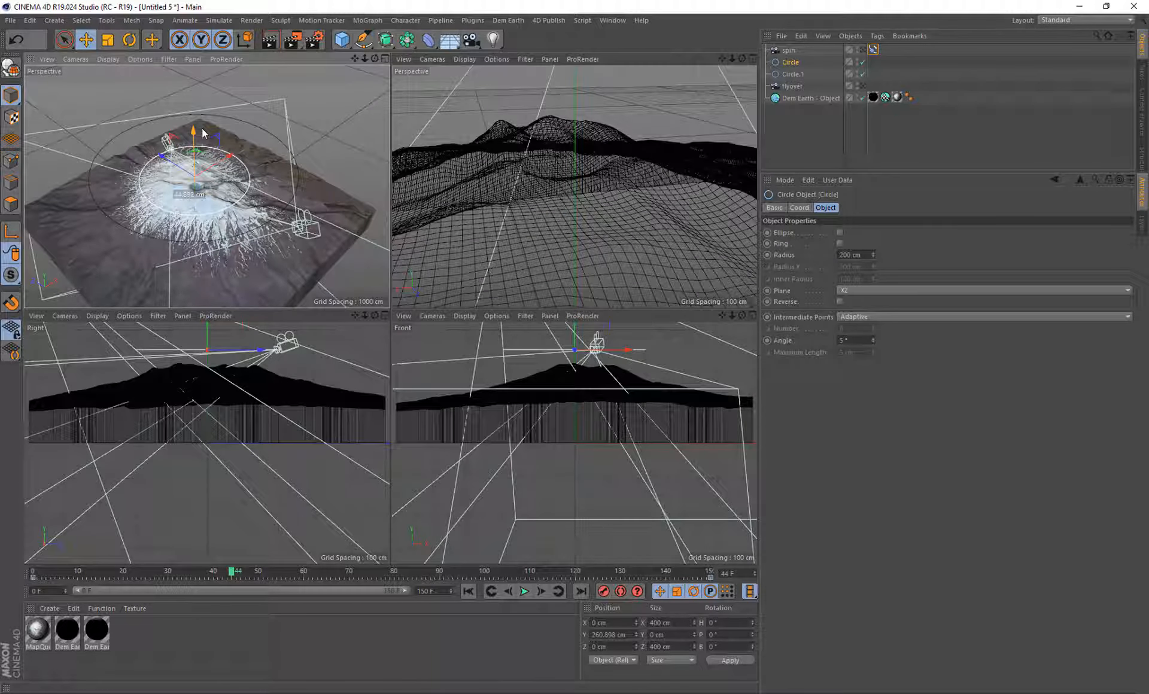
drag(872, 255, 909, 255)
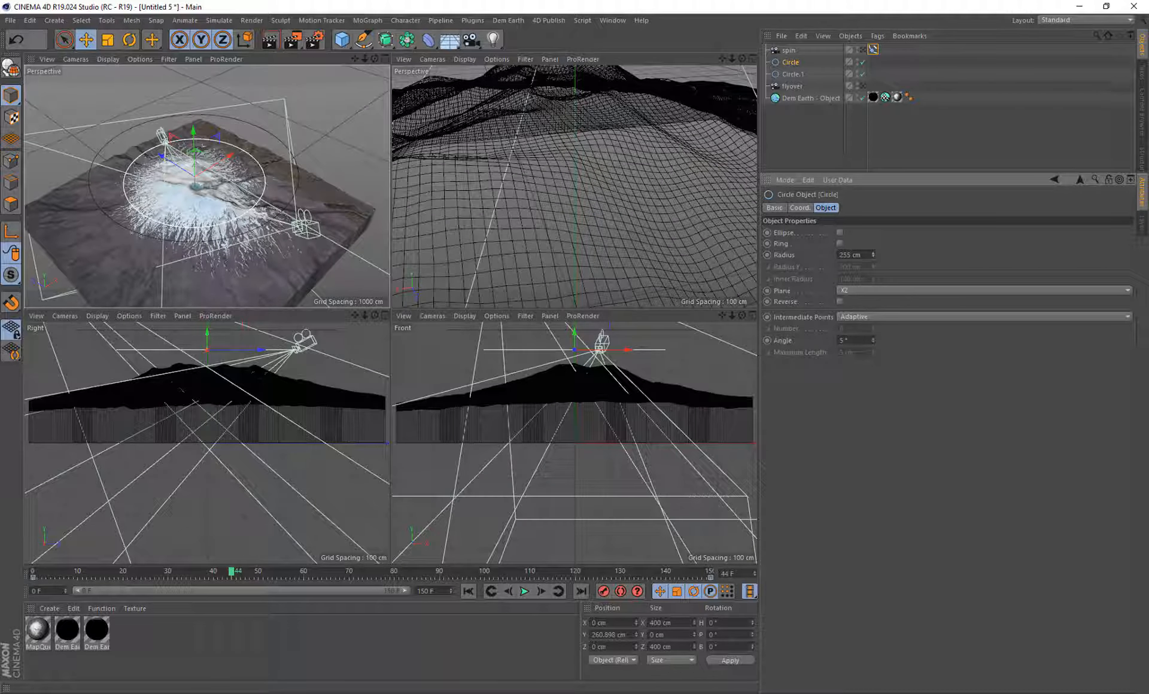
drag(193, 134, 193, 128)
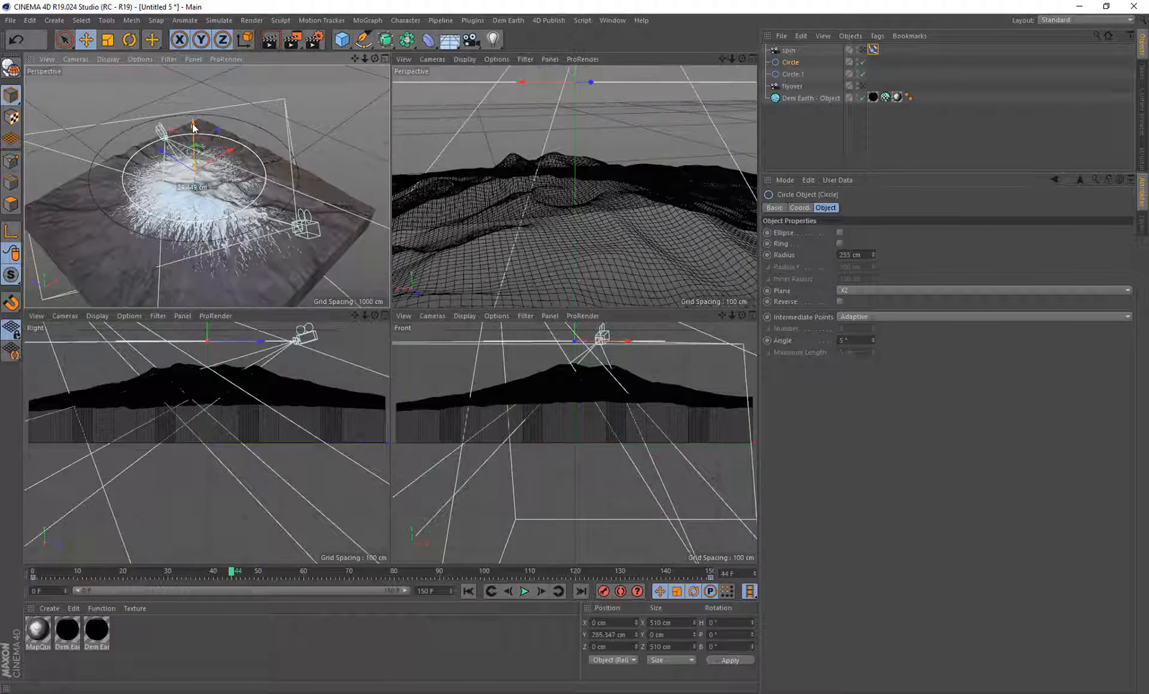
Set the spin camera viewport to Gouraud Shading (Lines) and play the animation to preview the camera's path
click(524, 591)
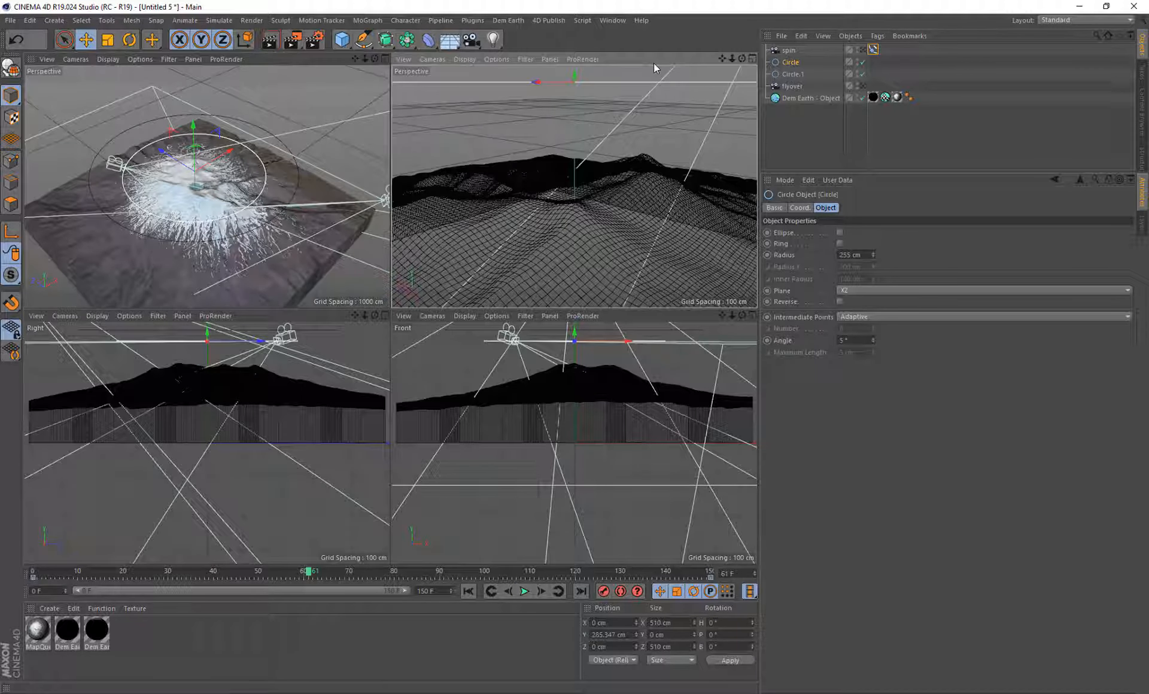
click(526, 591)
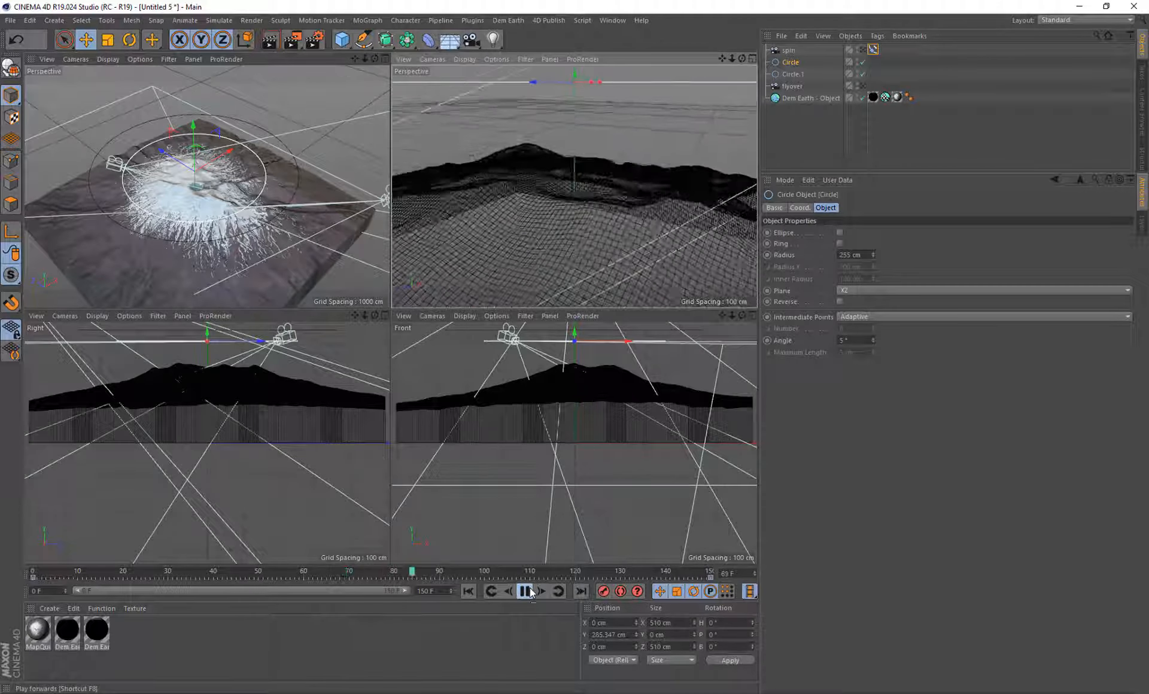
click(527, 591)
click(465, 60)
click(497, 89)
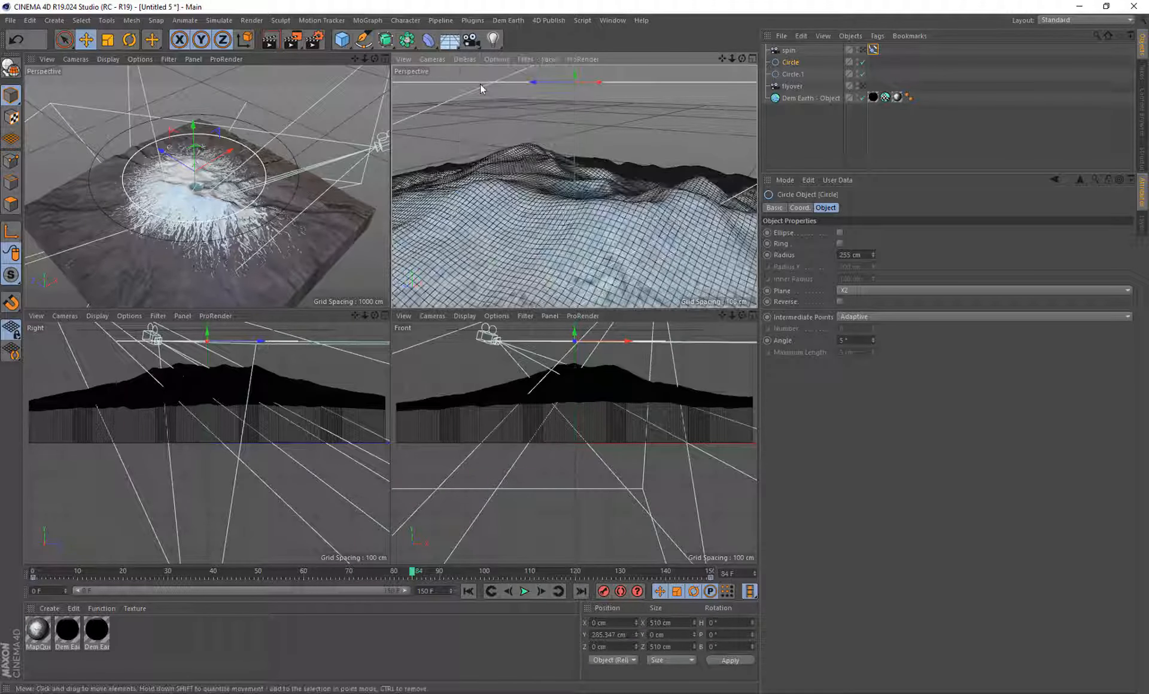
click(527, 594)
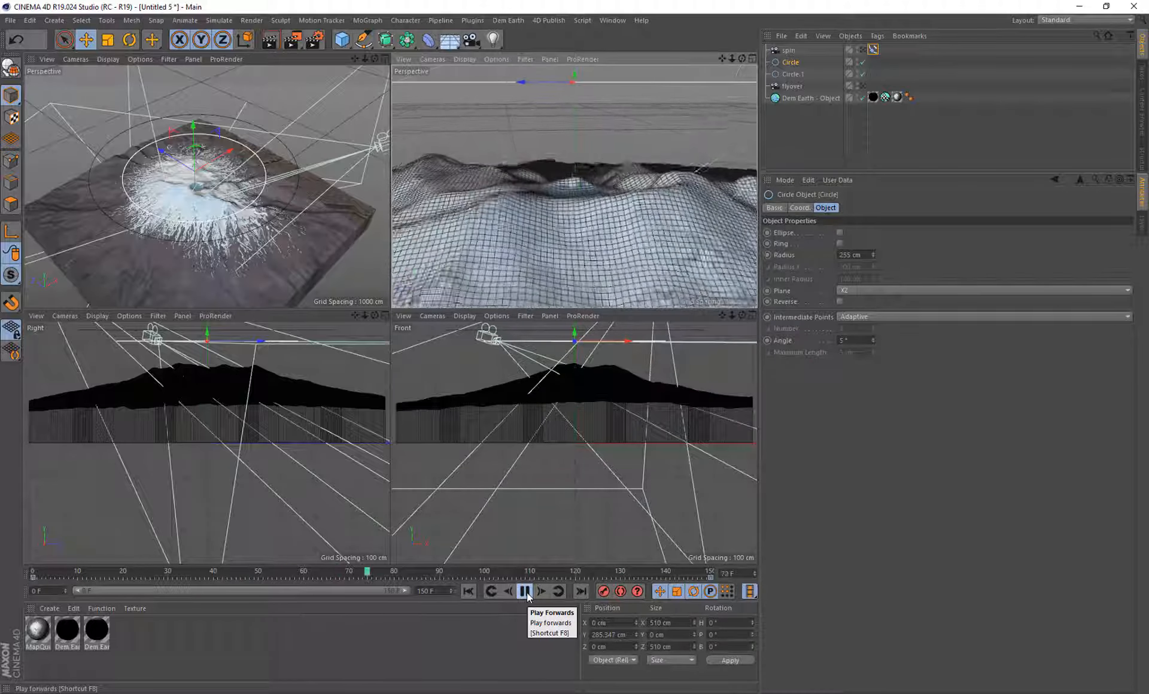
click(525, 591)
Enlarge Circle.1's radius and set Circle's radius to 356 cm, preview the spin and return to frame 0
click(793, 74)
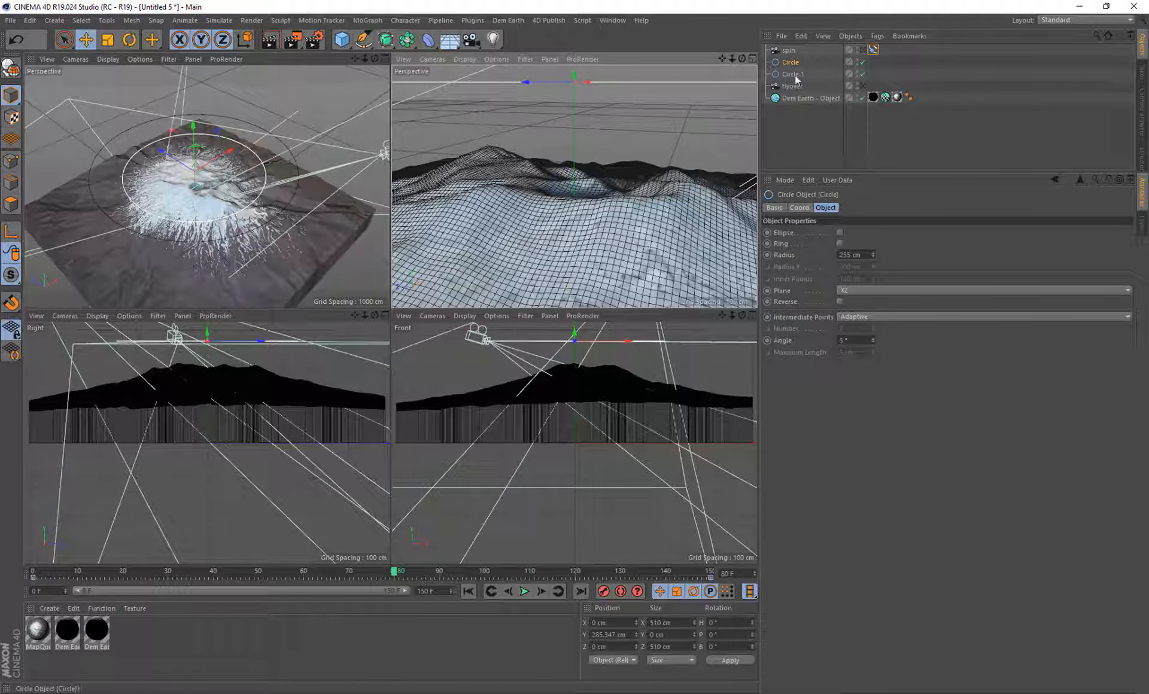
drag(874, 254, 874, 119)
click(790, 63)
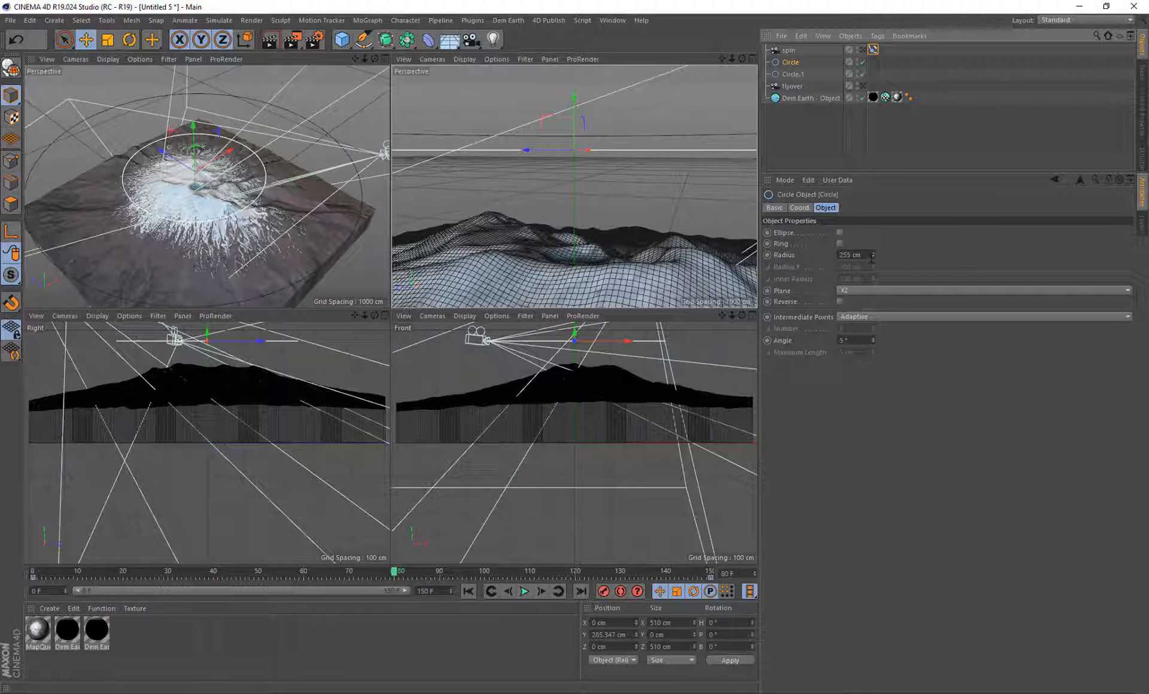
drag(872, 256, 874, 191)
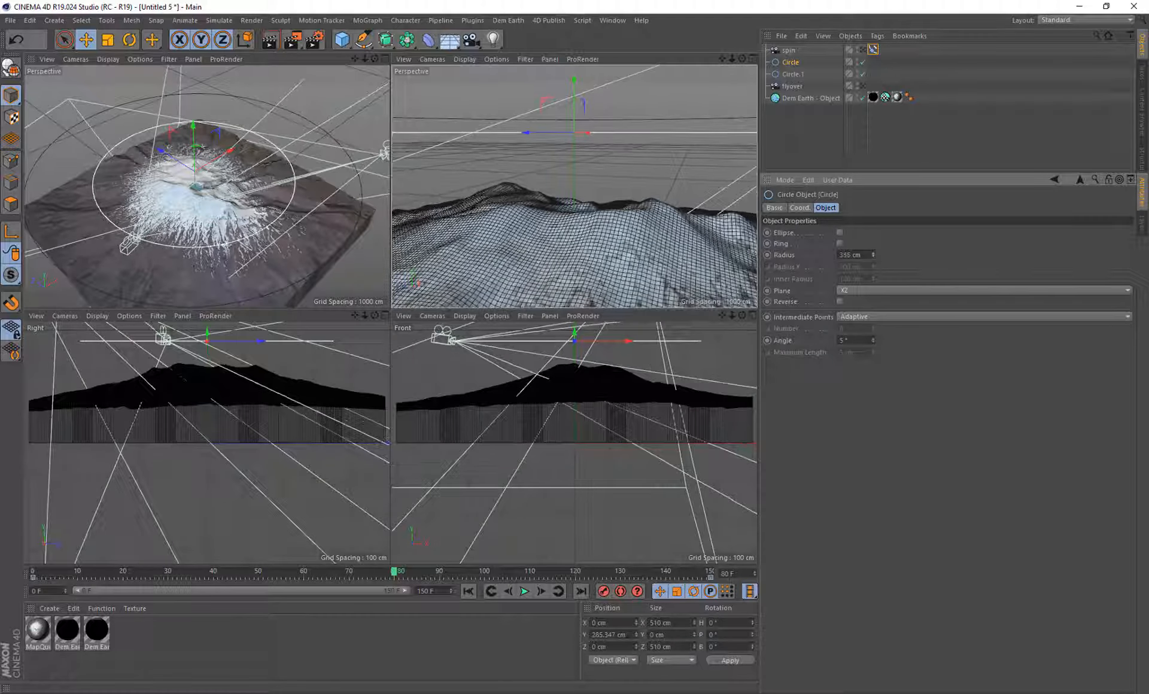
click(524, 591)
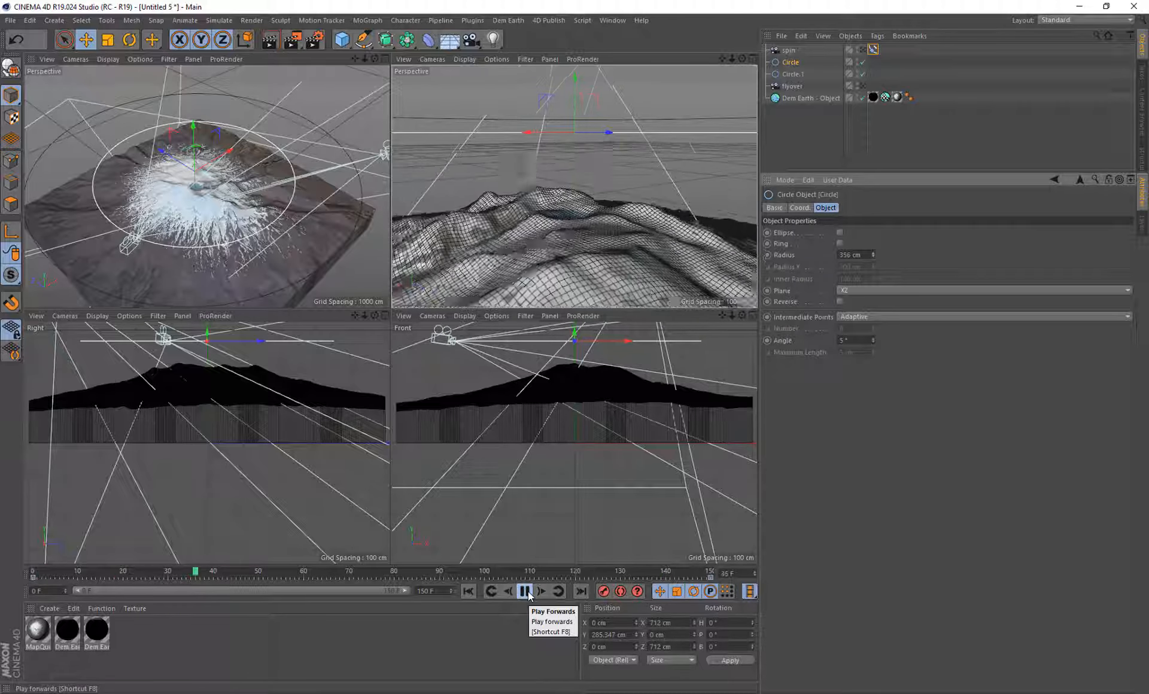
click(468, 591)
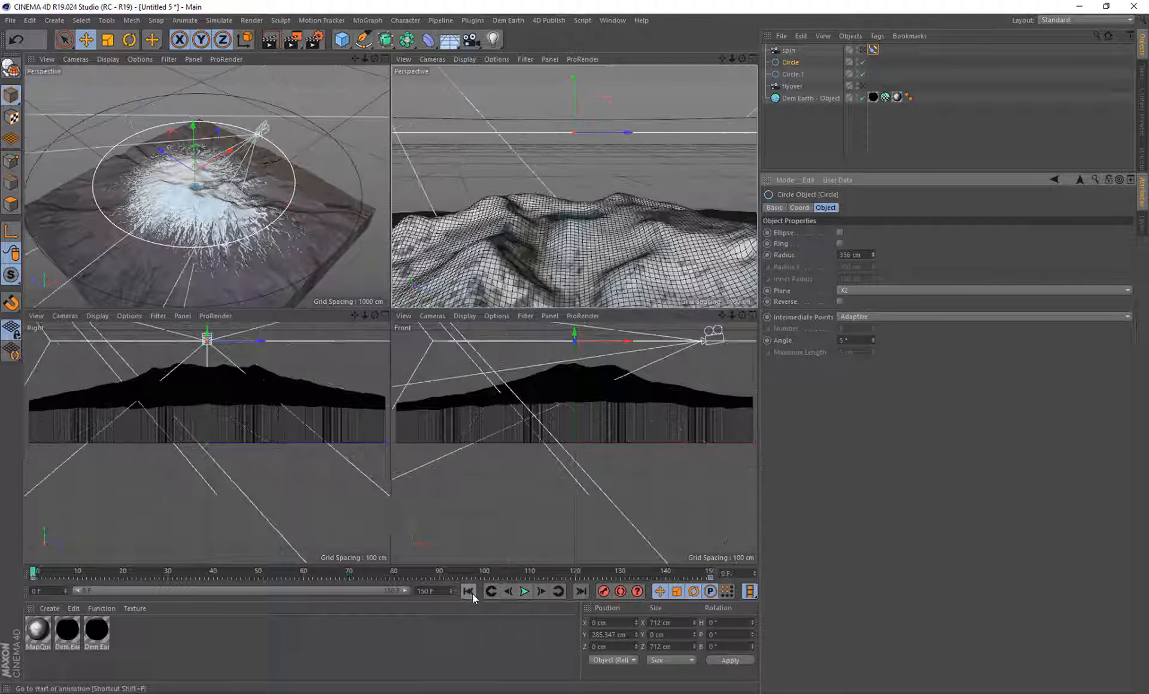
Make a polygon copy of the Dem Earth object with Current State to Object and hide the original
click(384, 59)
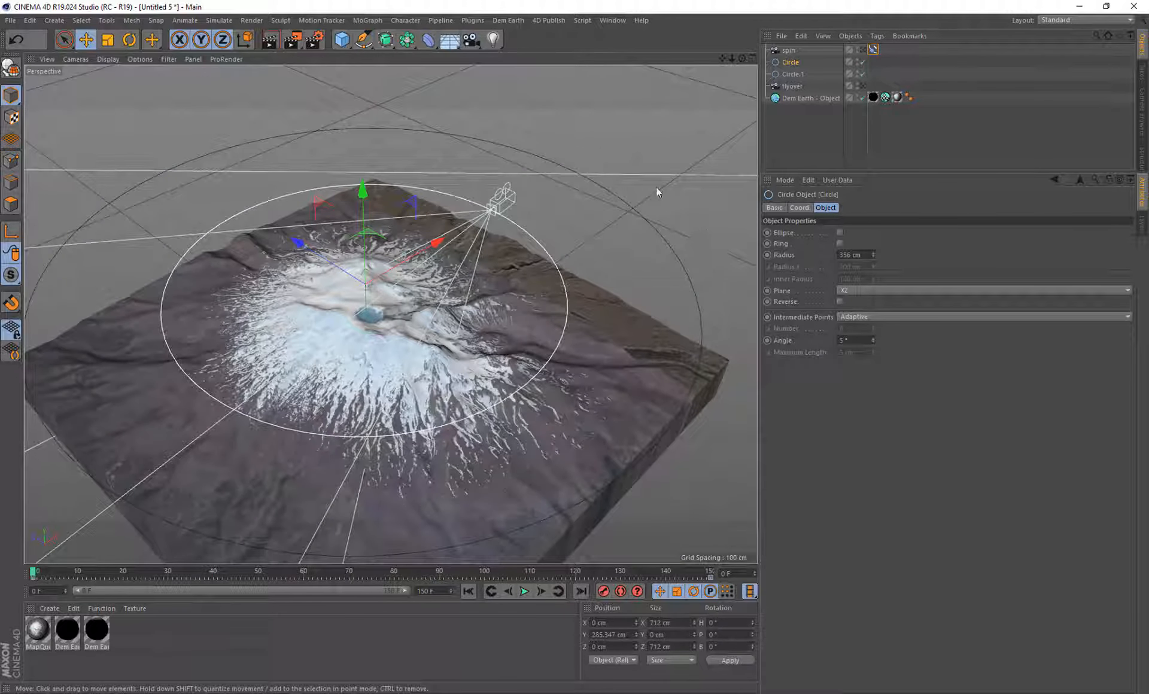
click(792, 98)
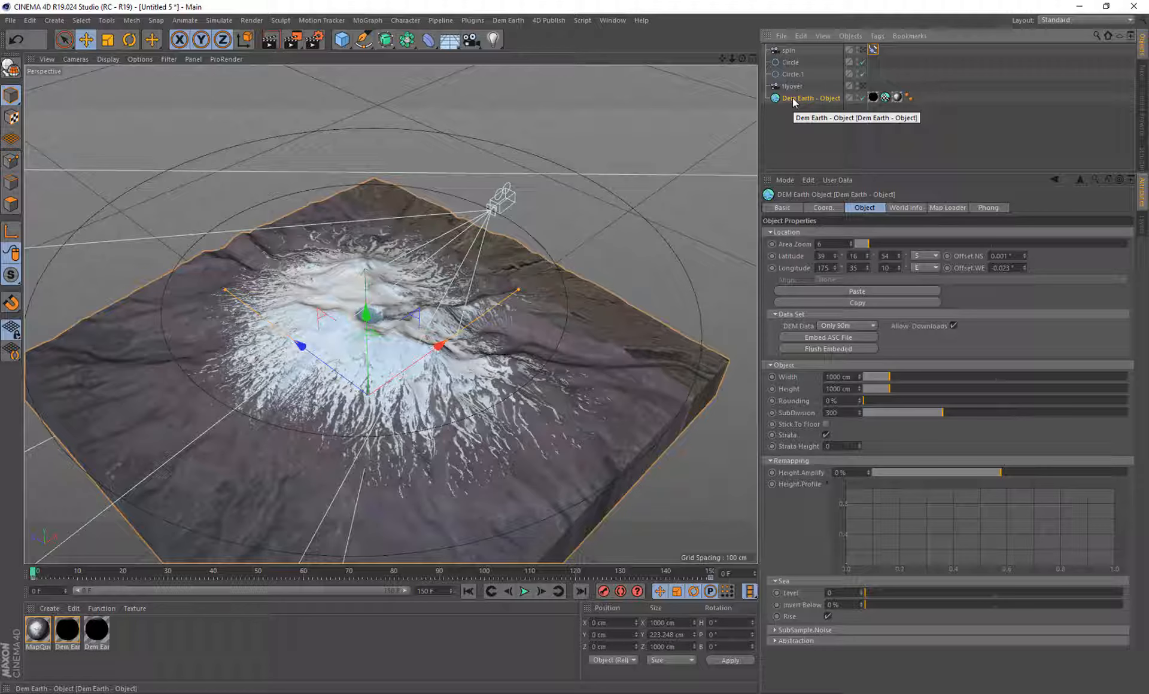
right_click(794, 103)
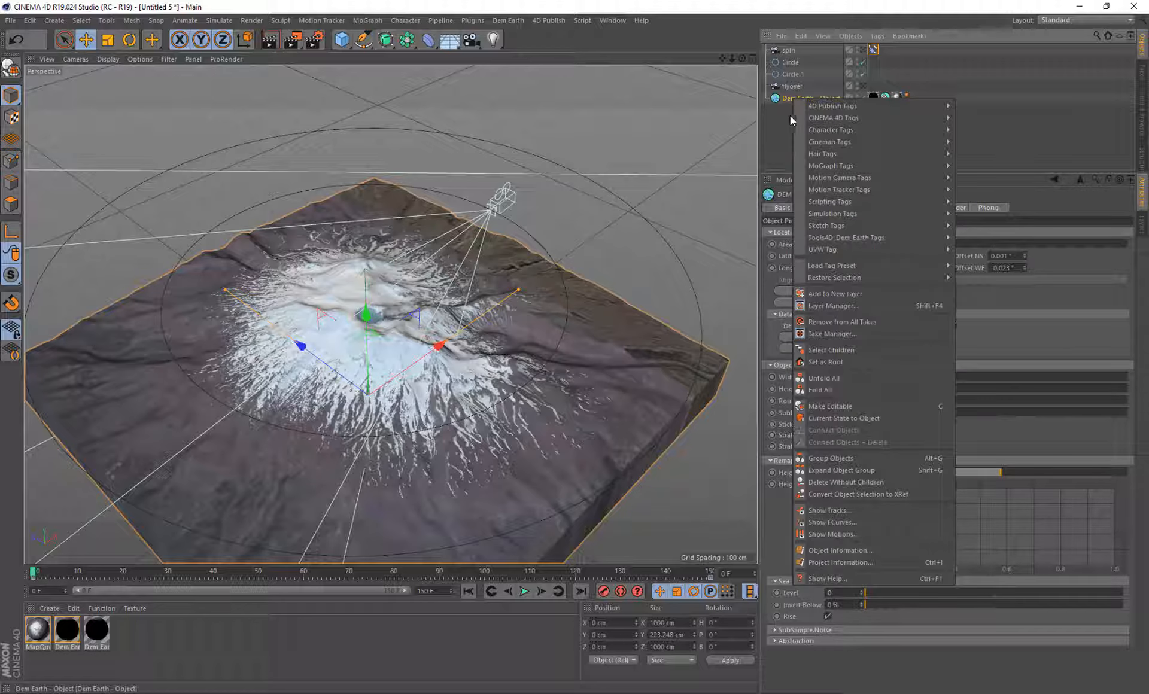
click(859, 421)
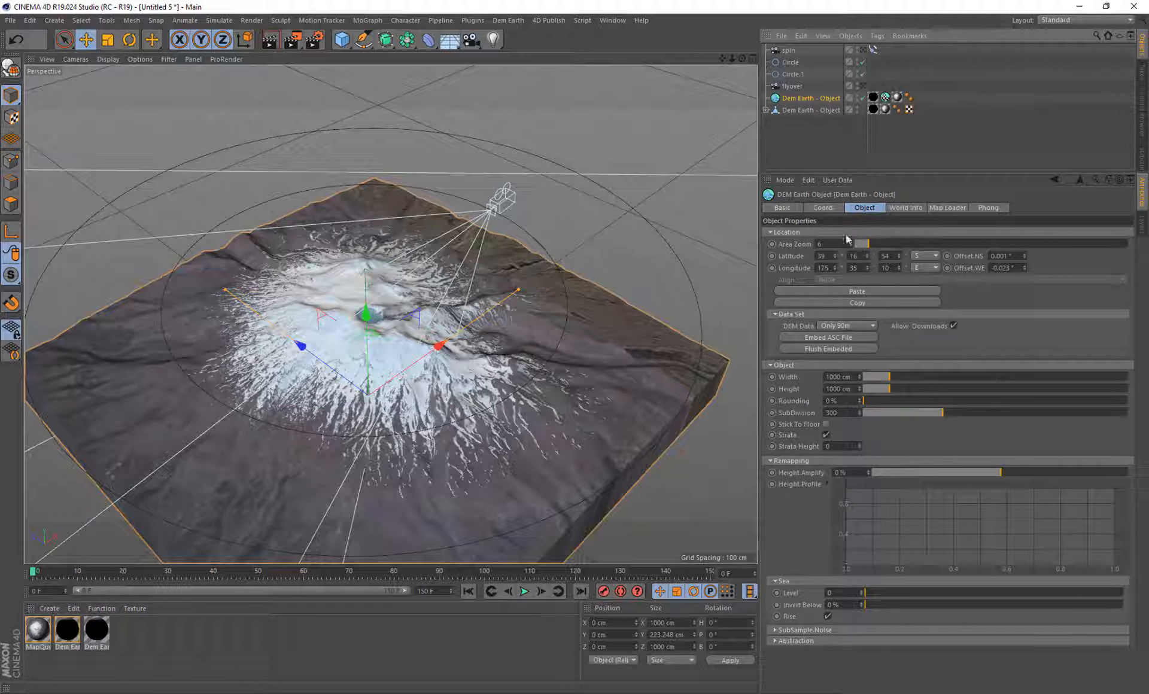
click(801, 112)
click(800, 100)
click(859, 95)
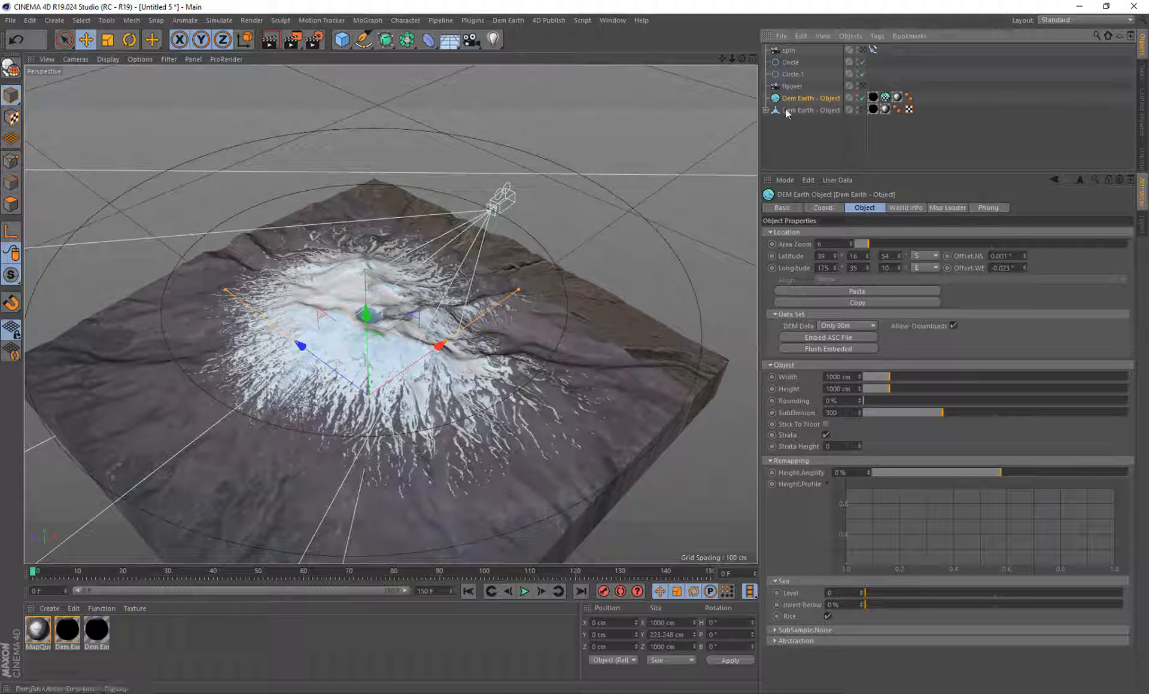
Delete the Strata child object from the polygon copy of Dem Earth
click(766, 110)
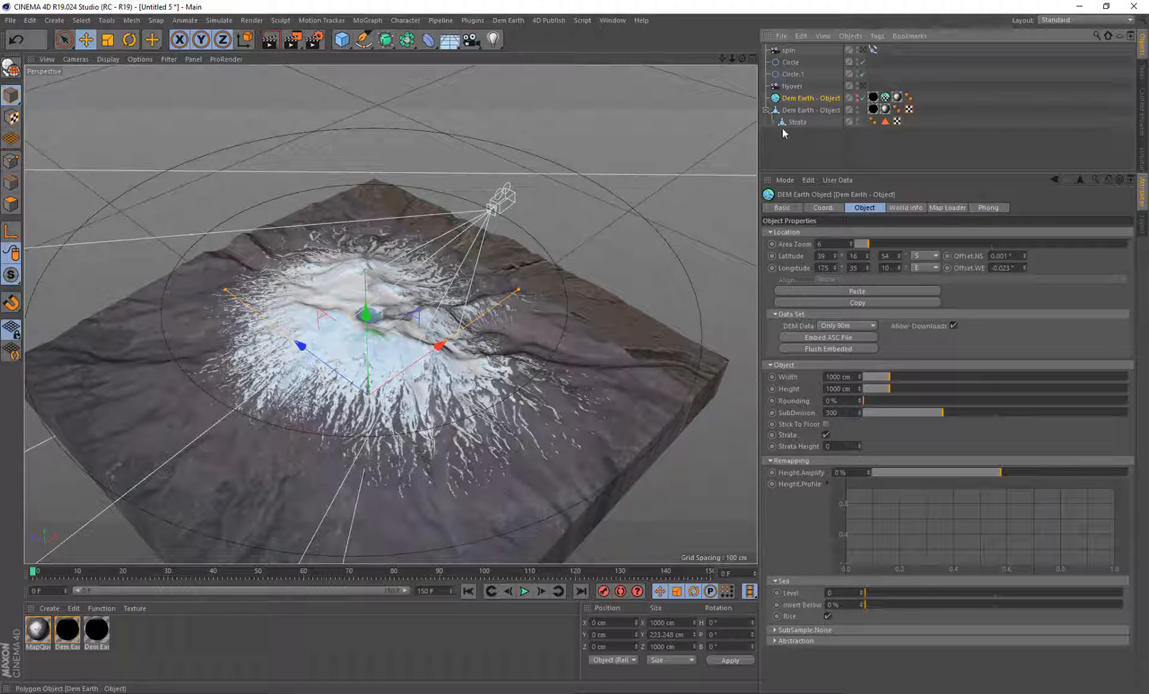
click(796, 122)
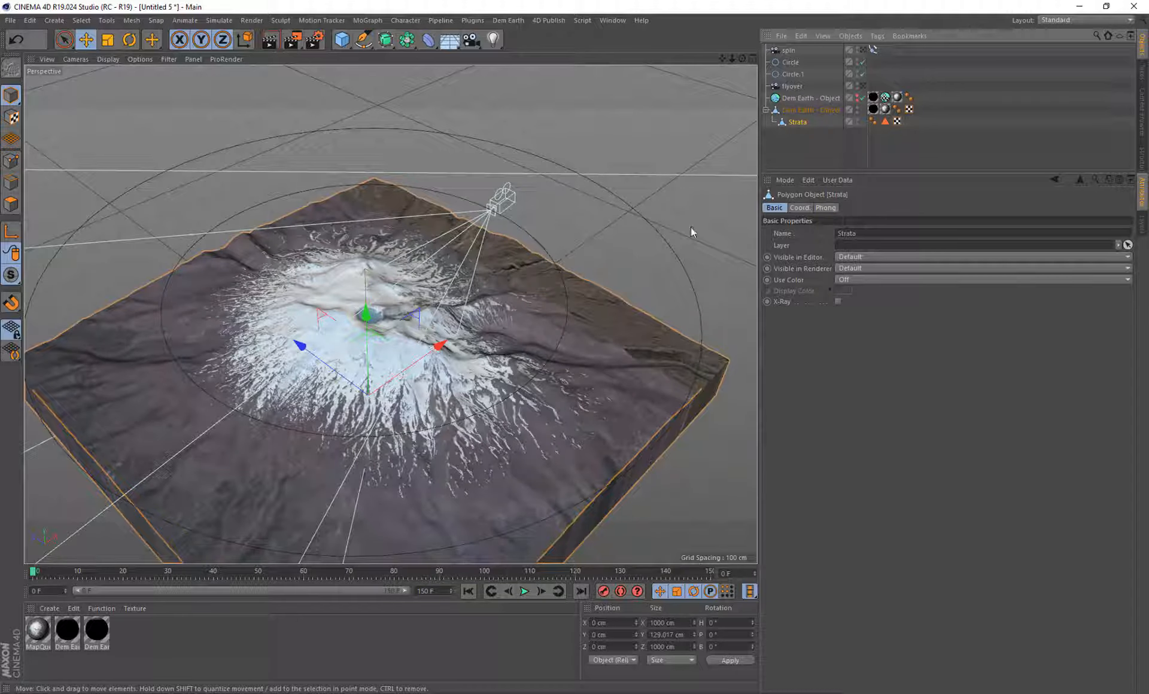
key(Delete)
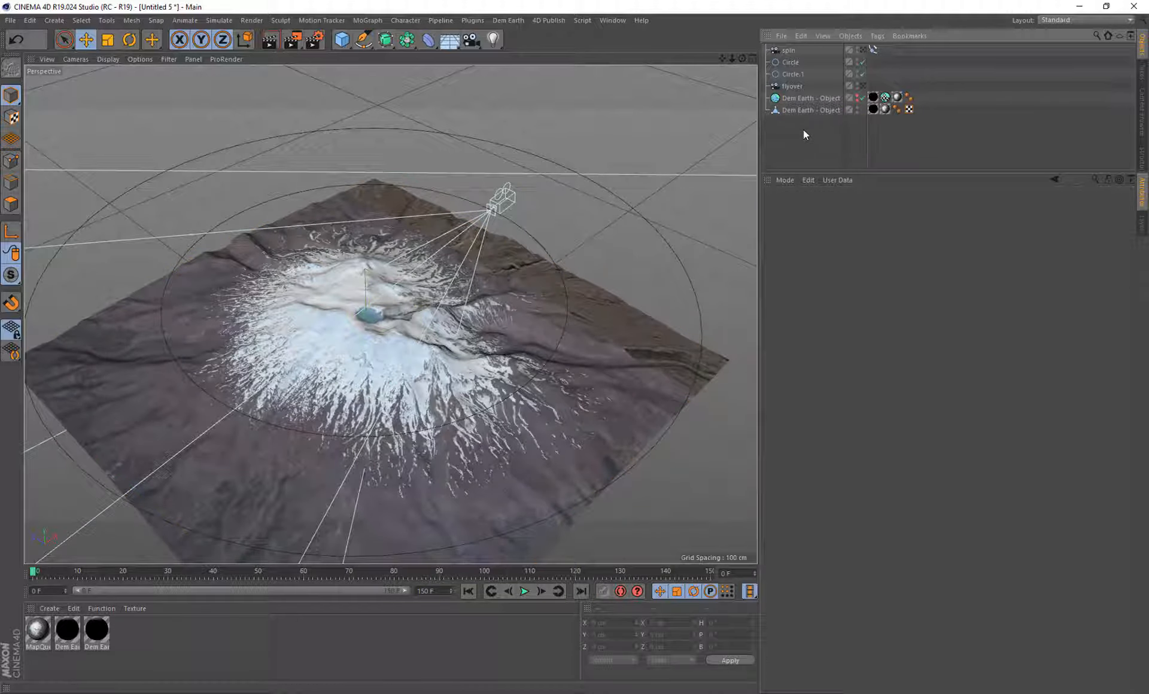
Delete the black material's texture tag from the polygon copy of Dem Earth
drag(721, 57, 727, 0)
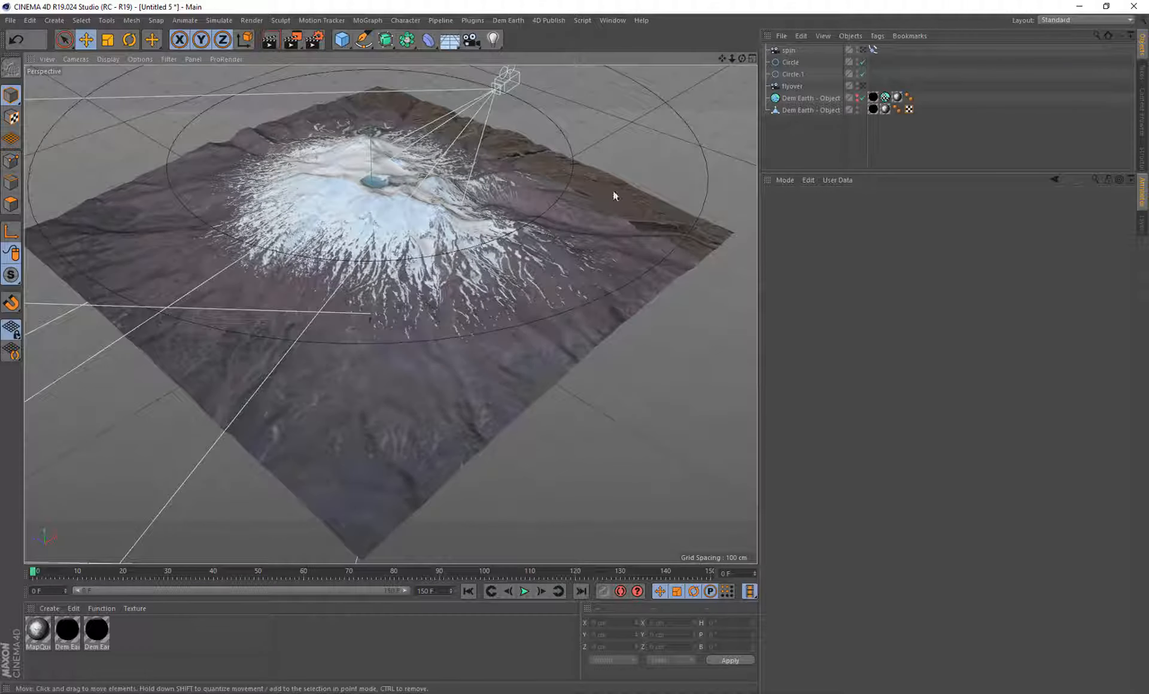
mouse_move(742, 58)
mouse_down()
mouse_move(747, 21)
mouse_move(746, 60)
mouse_up()
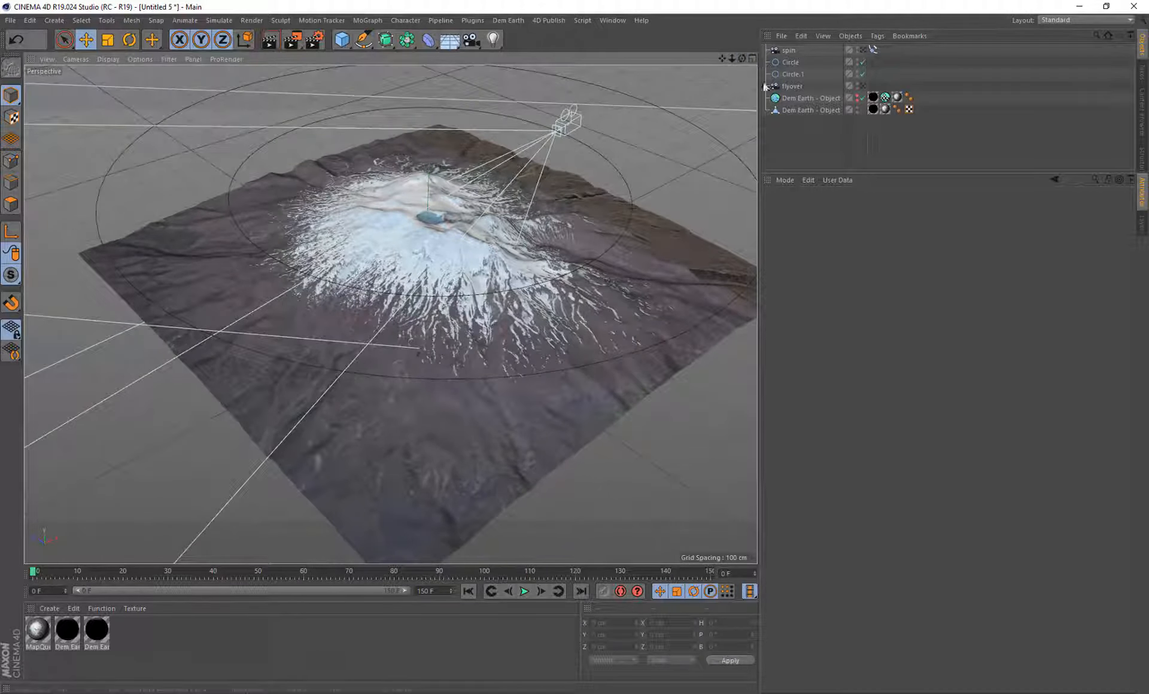
click(873, 110)
key(Delete)
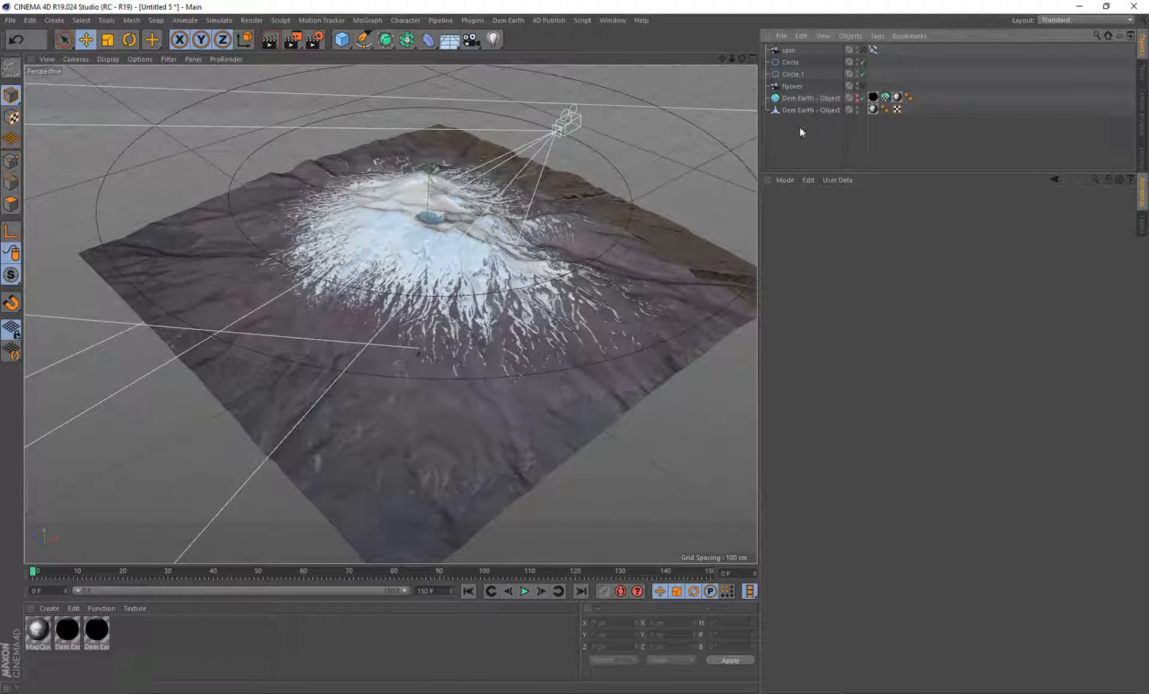
Switch to the 4DPublish Page Designer layout and create a PDF document with one page
click(799, 112)
drag(723, 58, 701, 79)
scroll(474, 238, down, 3)
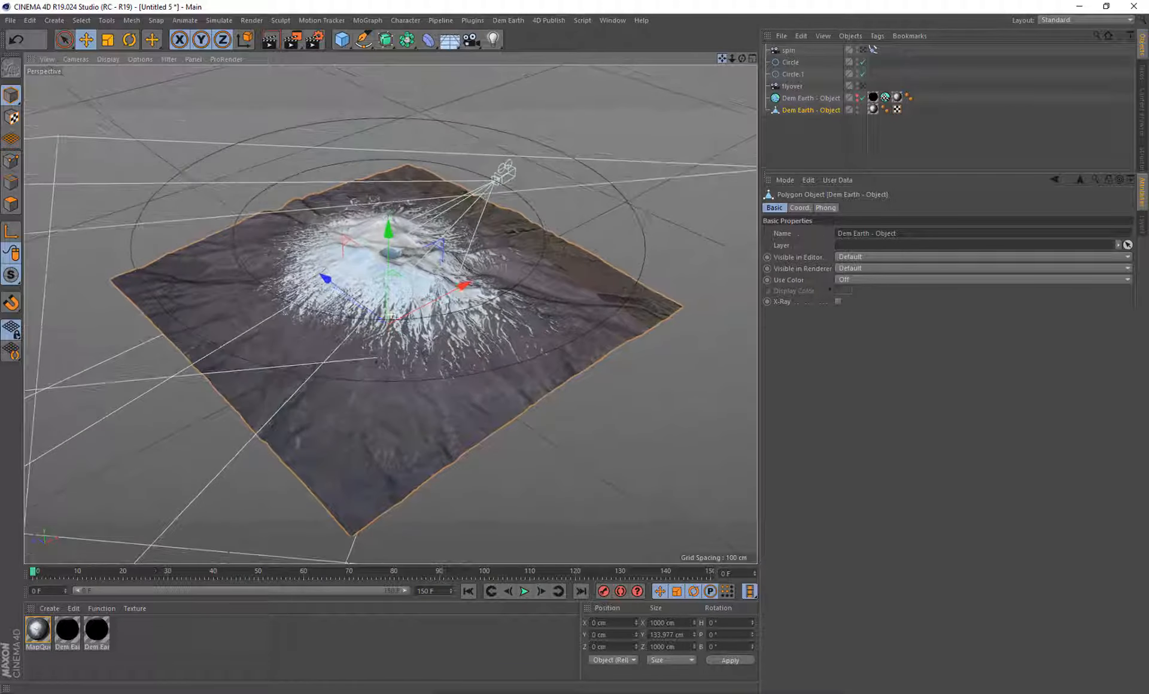
click(1055, 21)
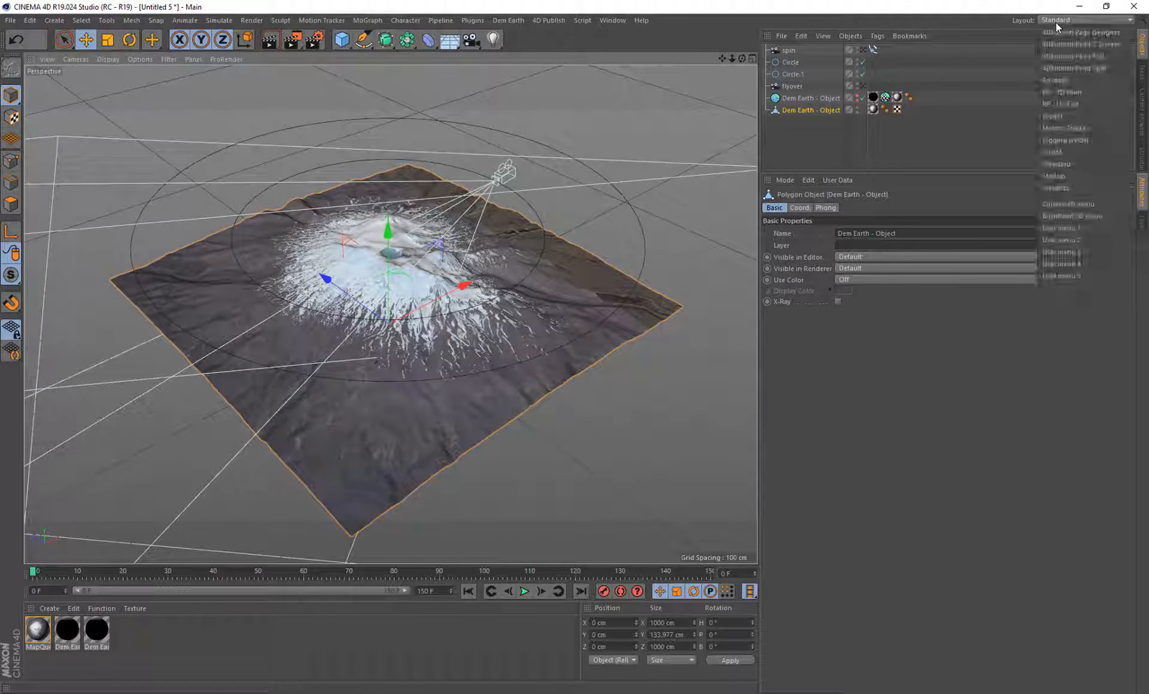
click(1065, 33)
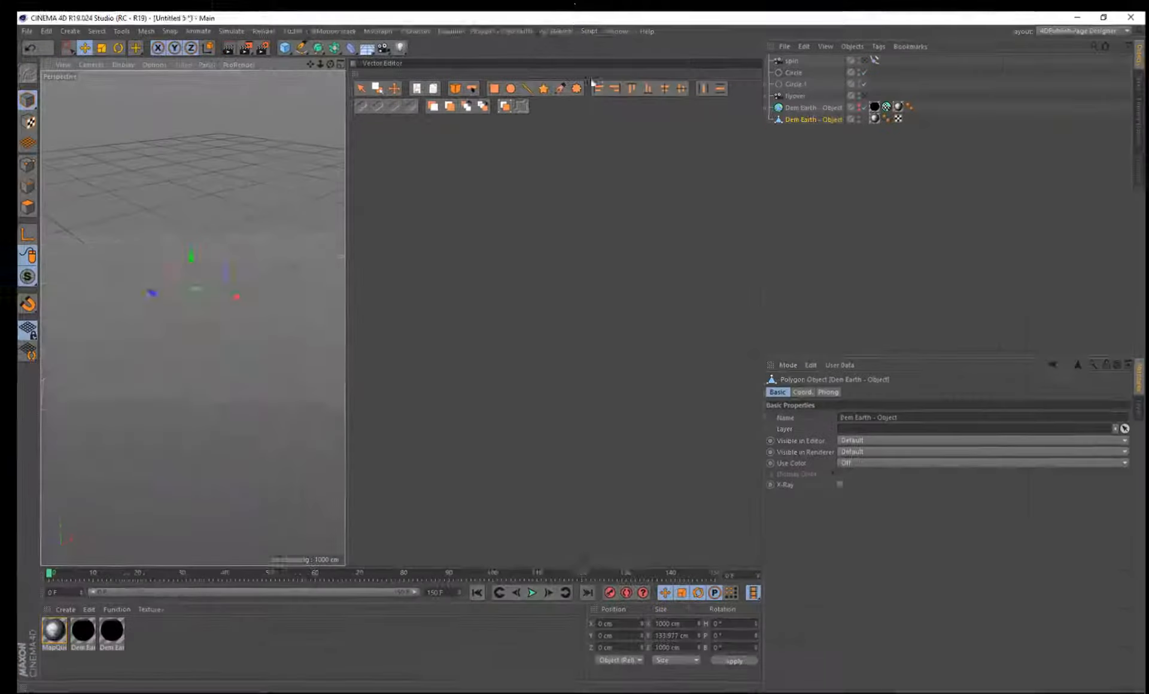
click(434, 90)
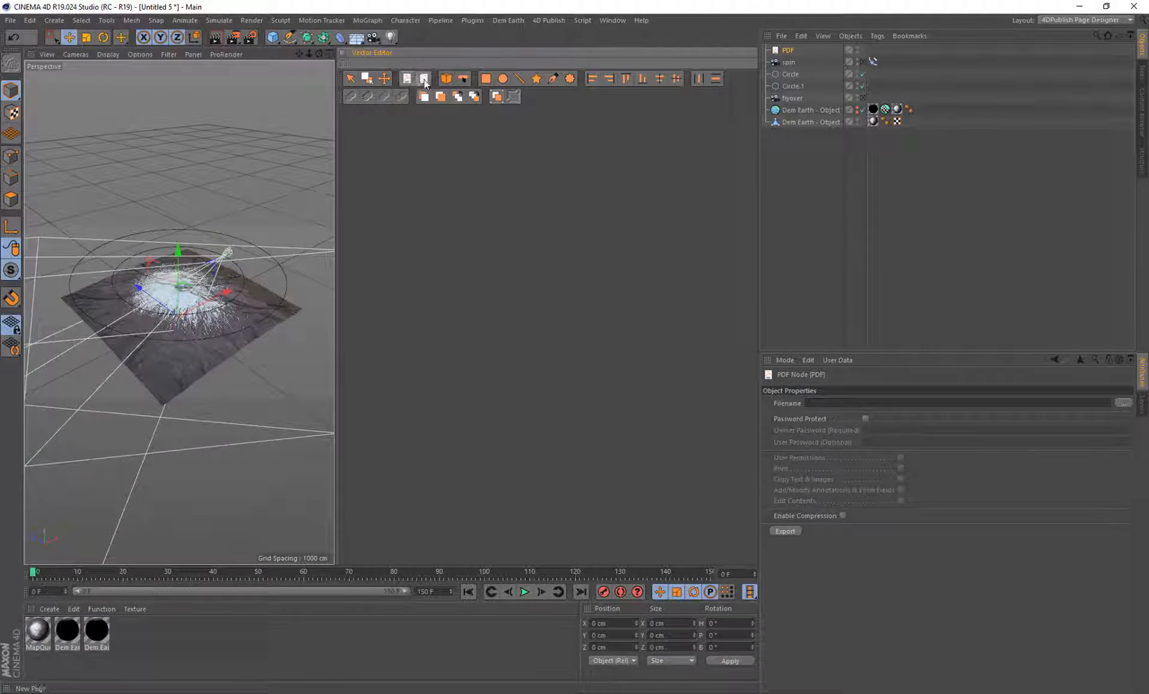
click(424, 78)
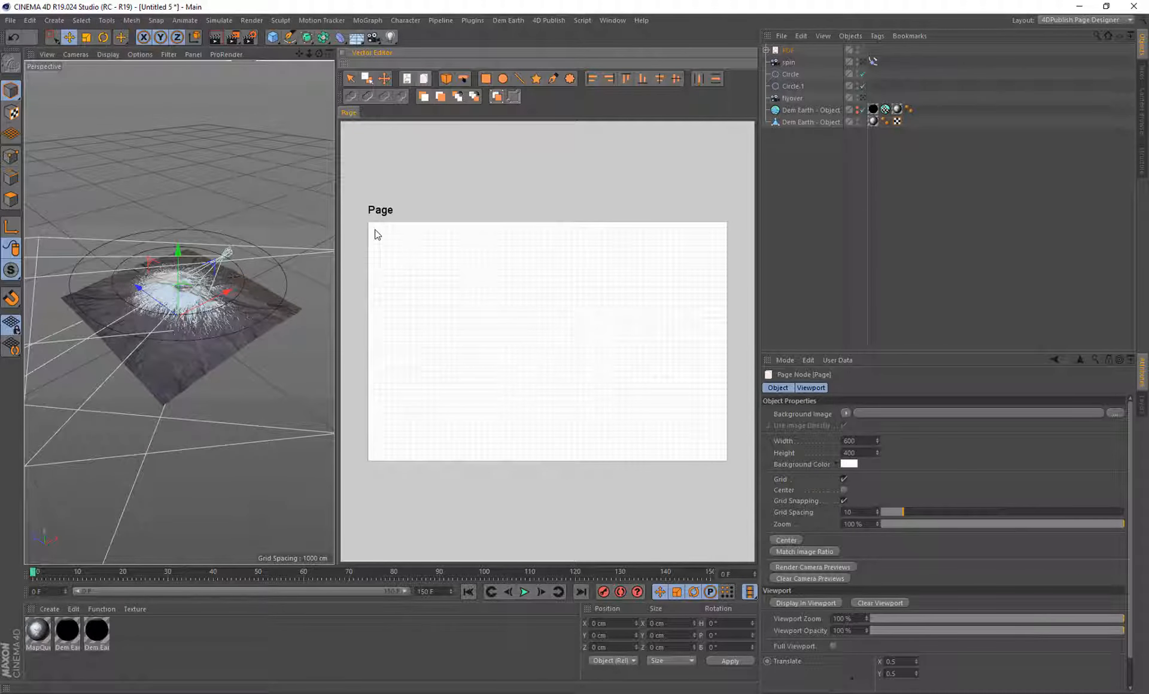
Draw a 3D view across most of the page and two 240 x 60 buttons side by side beneath it
click(446, 78)
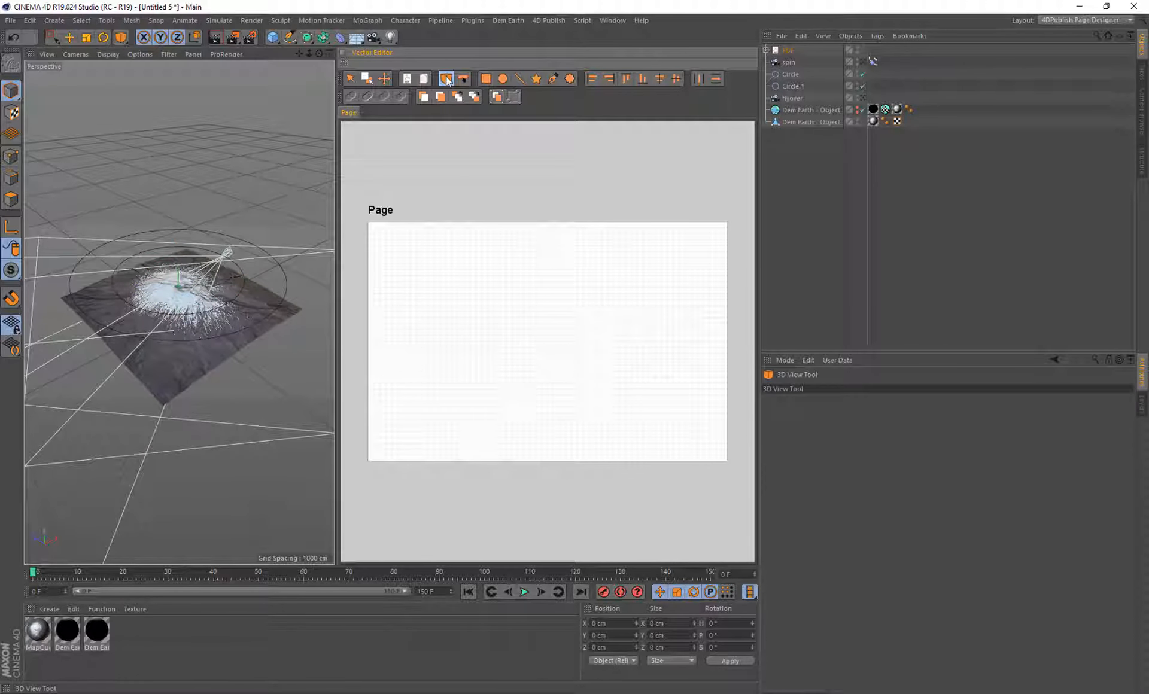
drag(372, 232, 714, 407)
click(463, 78)
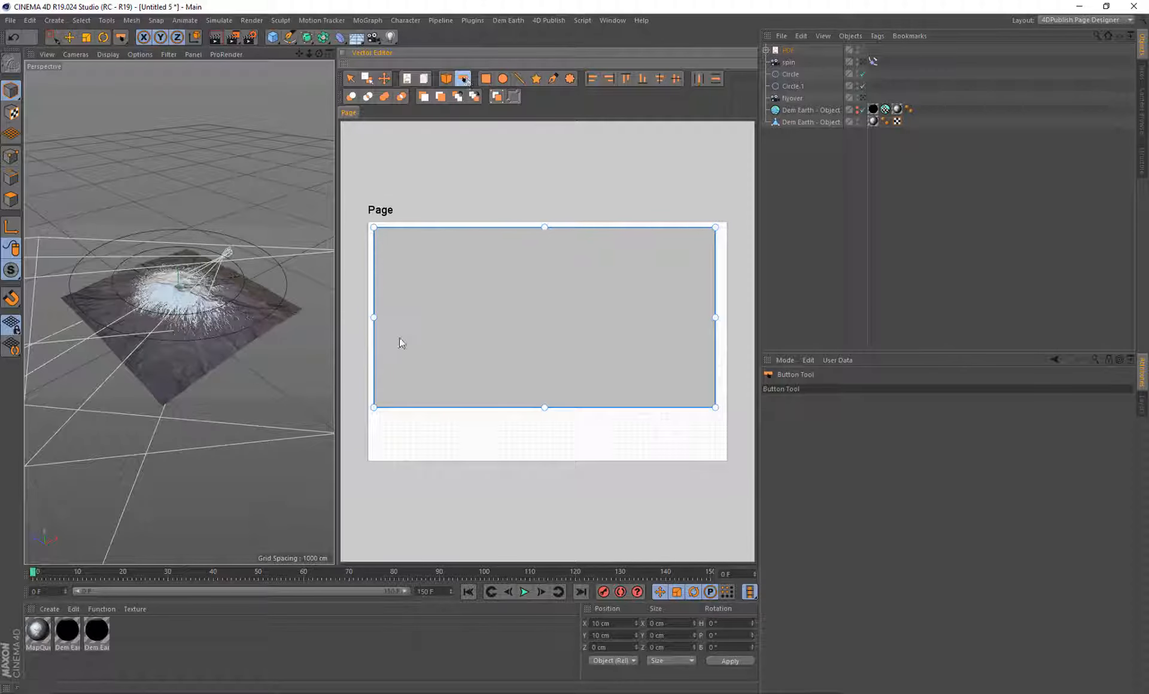
drag(374, 418, 669, 436)
Move the two buttons inward to X positions 20 and 310 beneath the 3D view
click(384, 78)
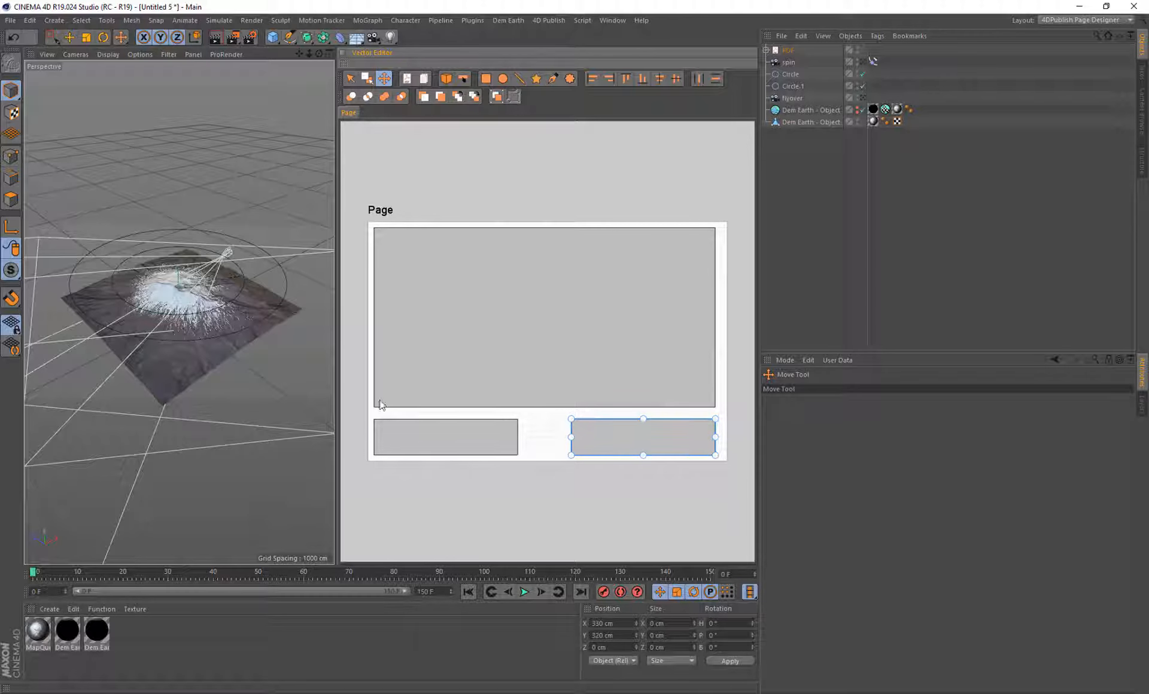
drag(486, 435, 501, 439)
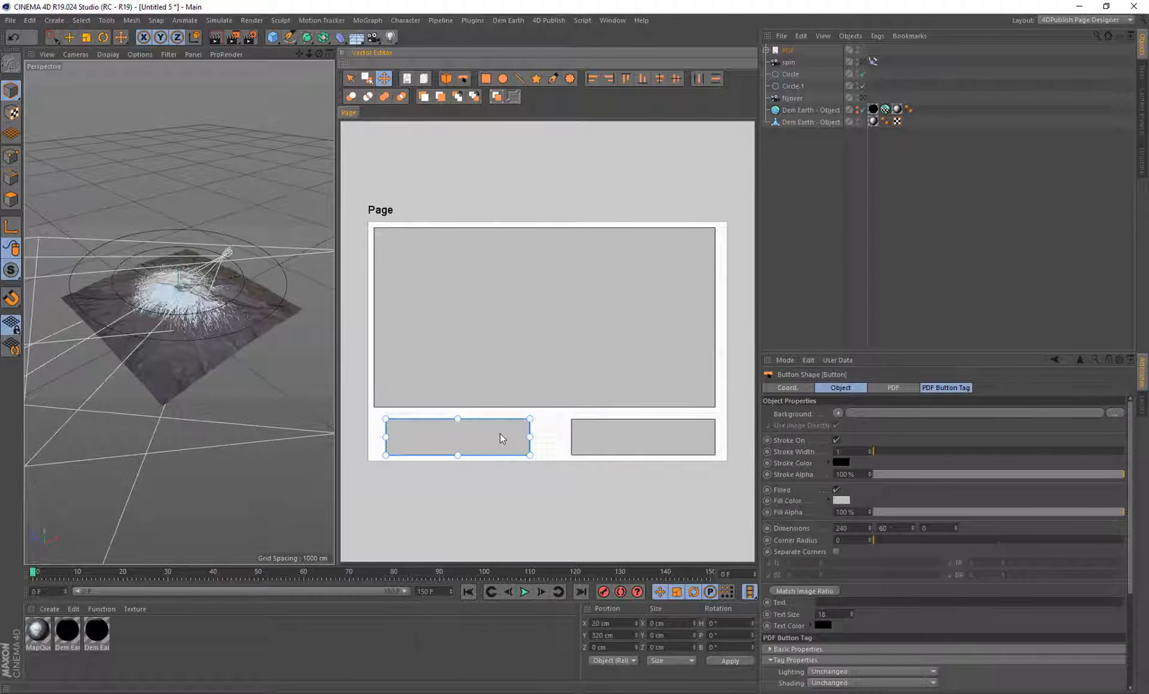
click(598, 440)
drag(618, 441, 606, 440)
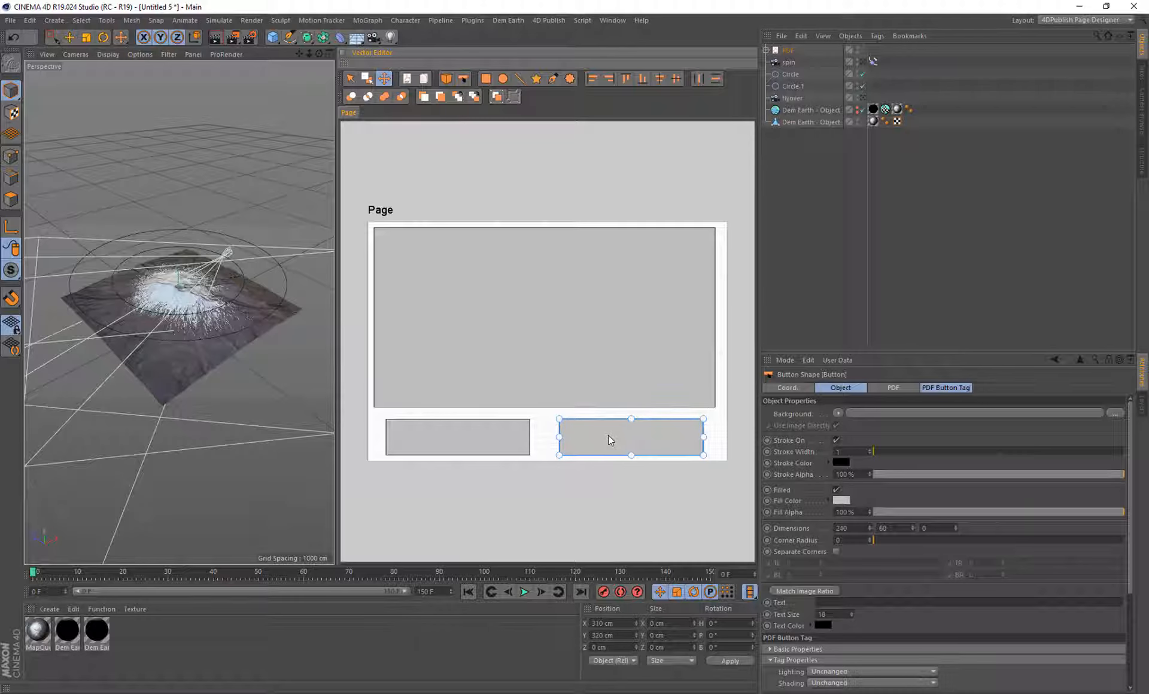
Round the corners of both buttons with a corner radius of 15
click(534, 440)
click(522, 436)
shift+click(646, 436)
drag(896, 539, 936, 543)
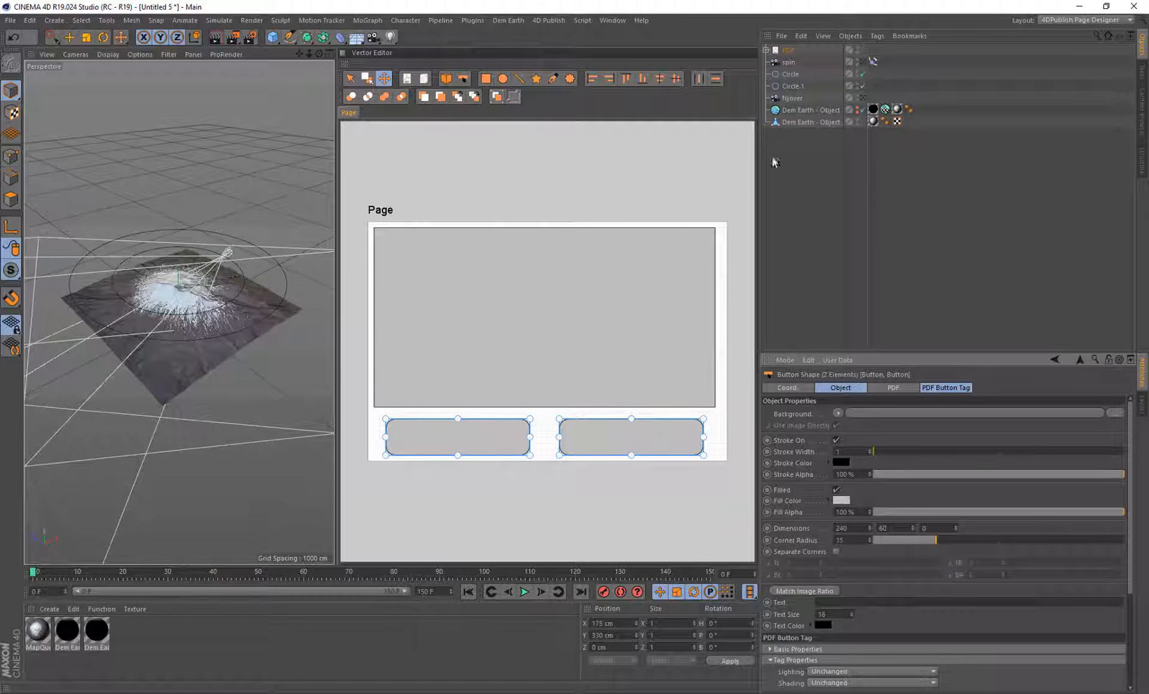
Label the first button "Fly Over" and the second button "Spin"
click(457, 432)
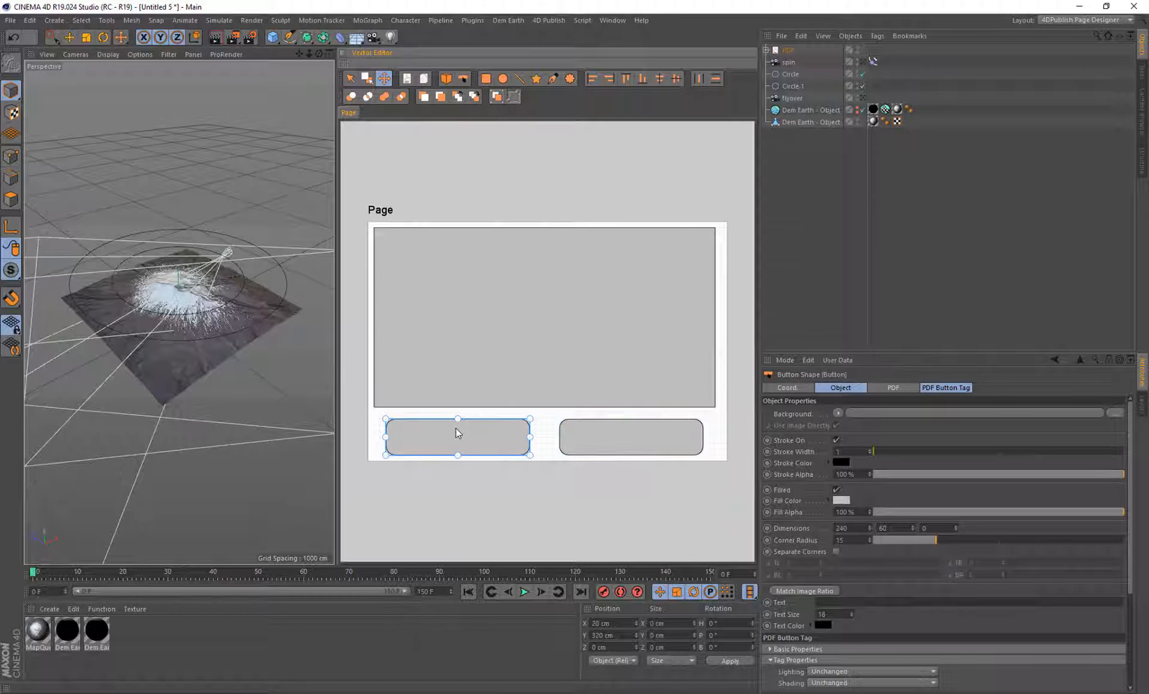
click(858, 603)
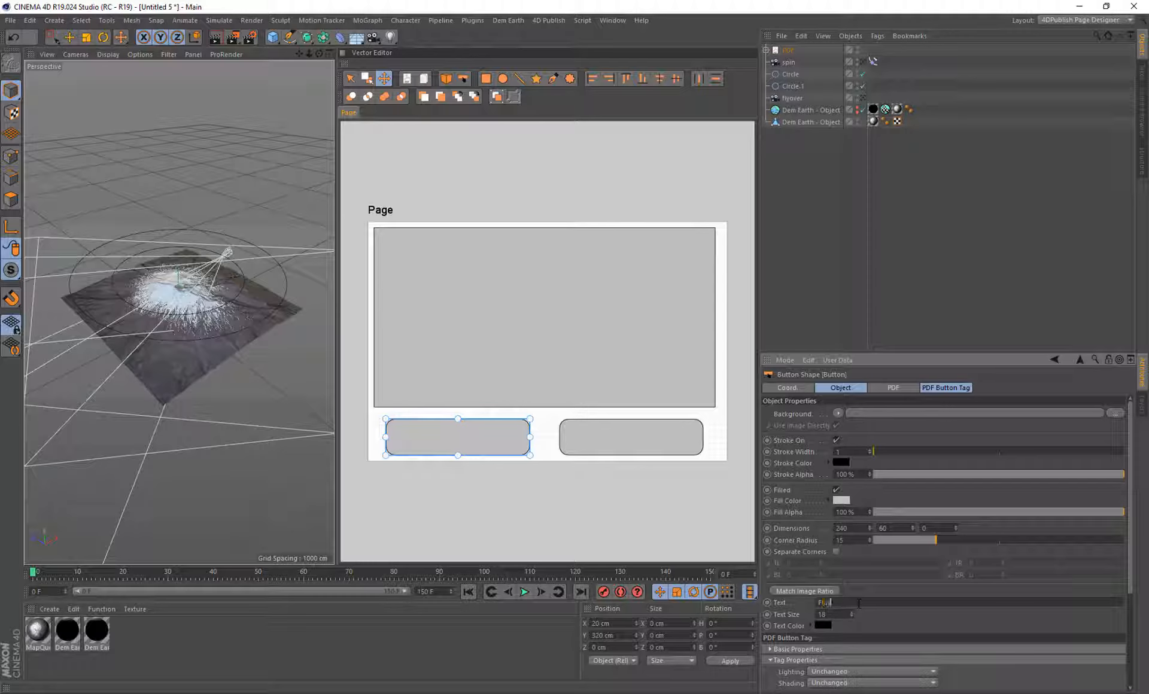
click(677, 457)
click(848, 601)
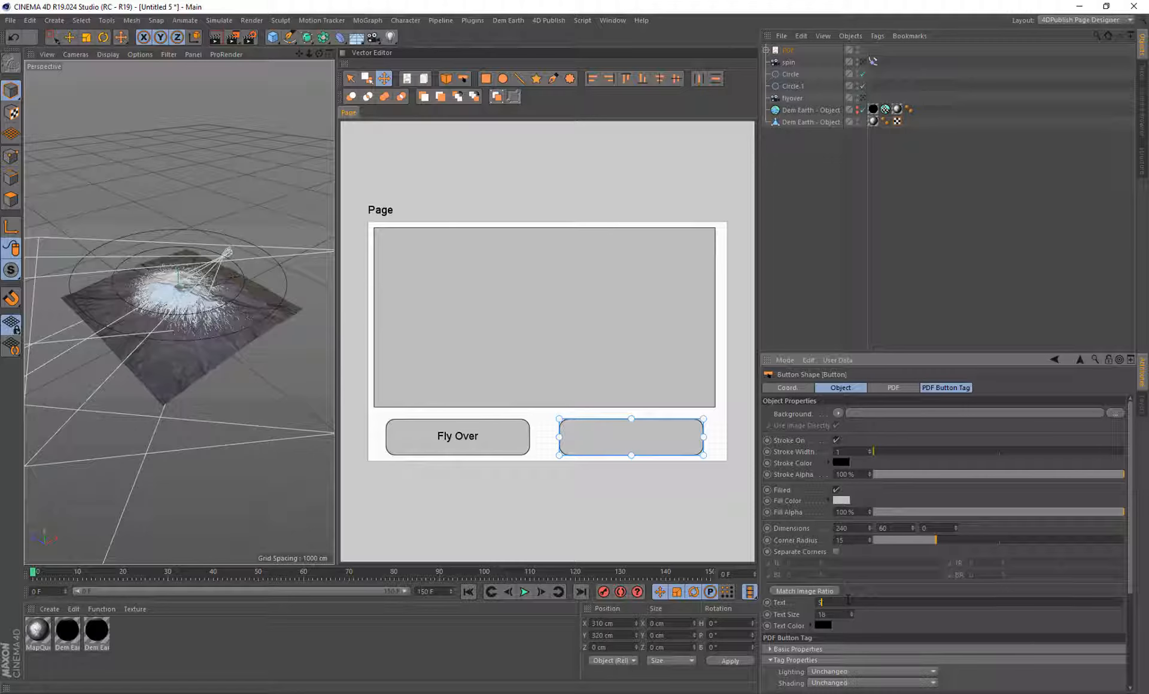
Link the flyover camera to the Fly Over button and the spin camera to the Spin button
click(474, 446)
click(903, 388)
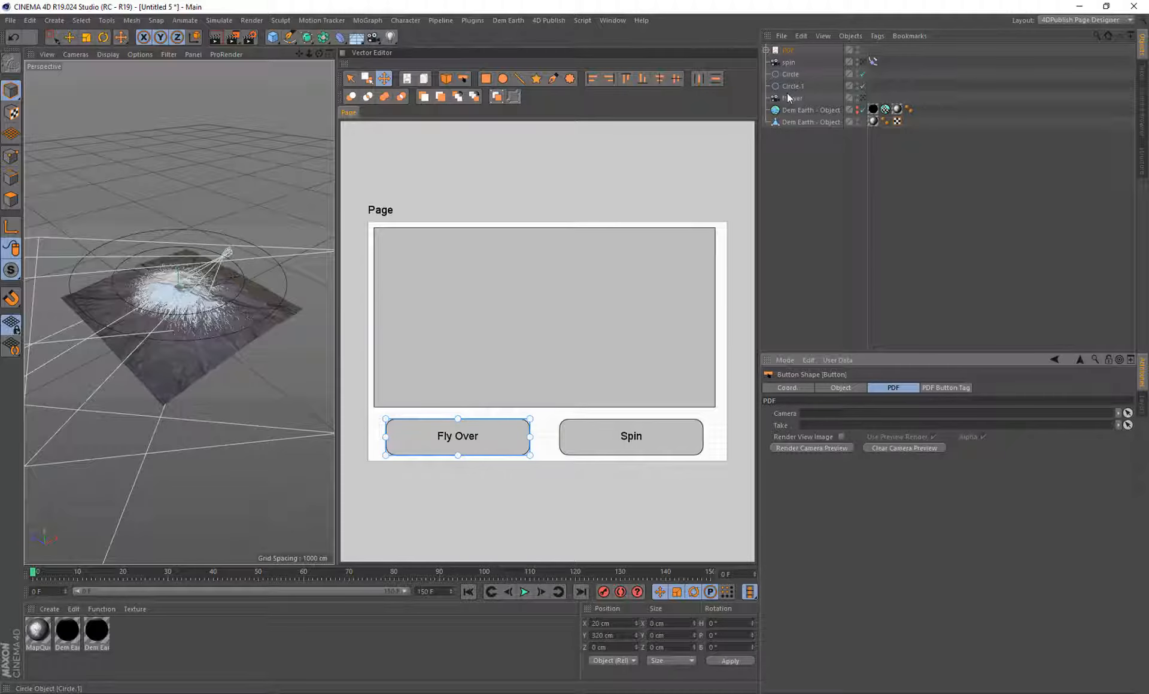
drag(789, 98, 854, 415)
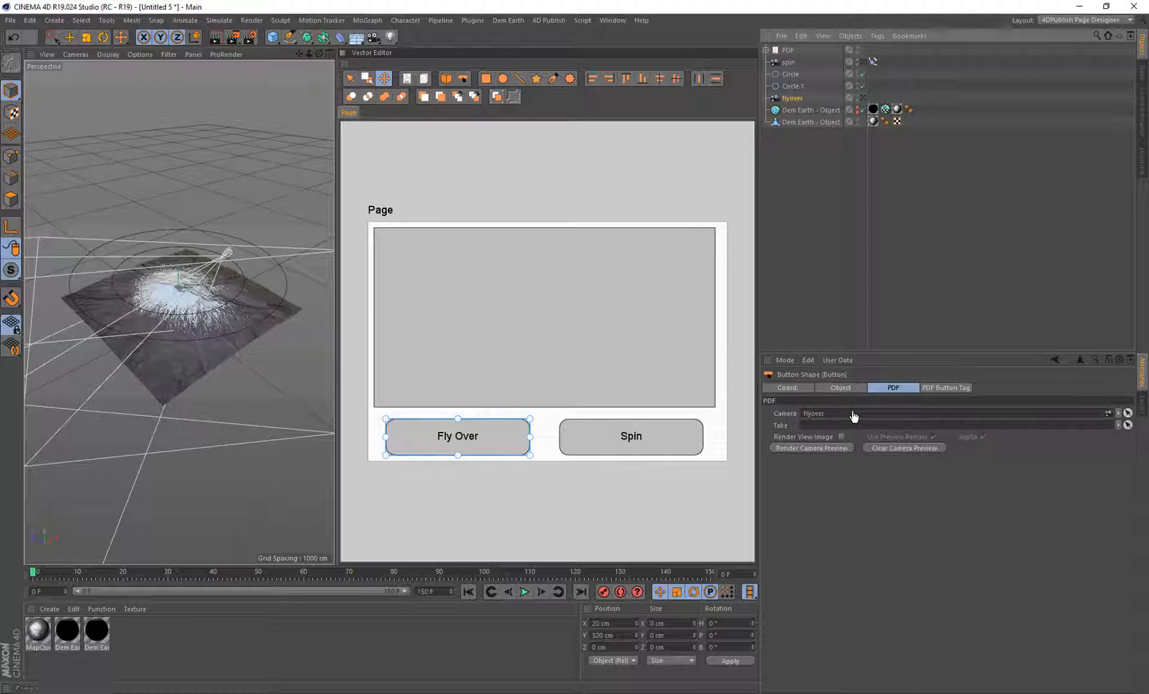
click(665, 438)
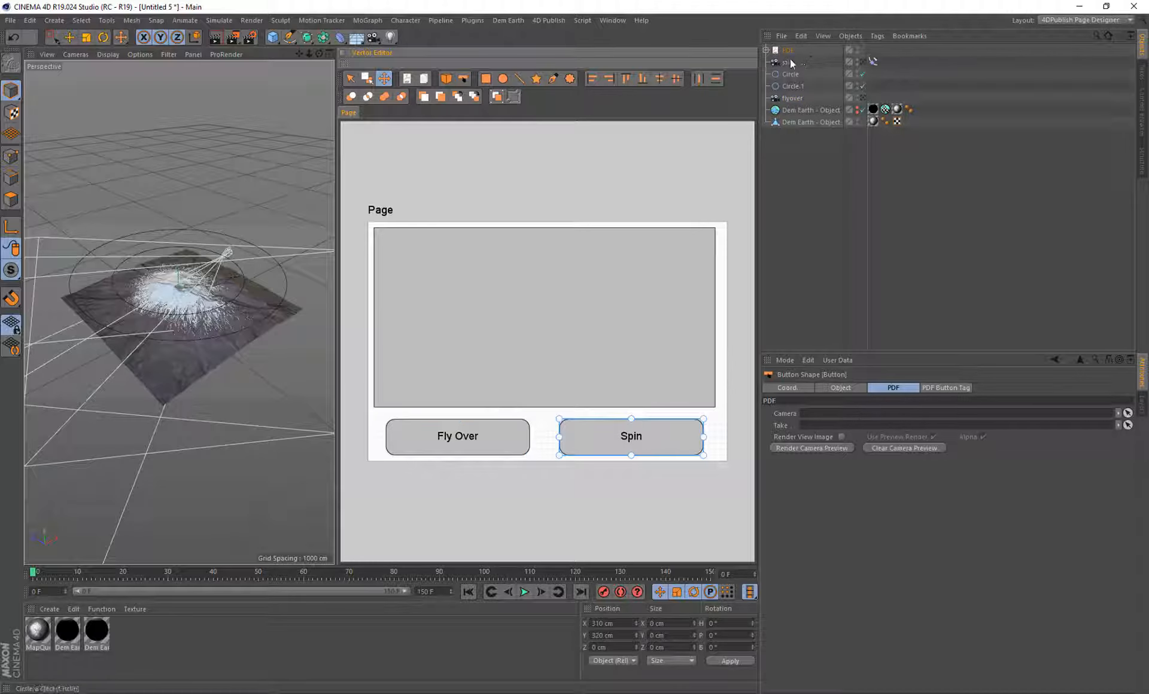
drag(790, 63, 837, 414)
Enable camera animation over key frames 0 to 150 for both buttons and open the Fly Over button's animation mode choices
click(500, 436)
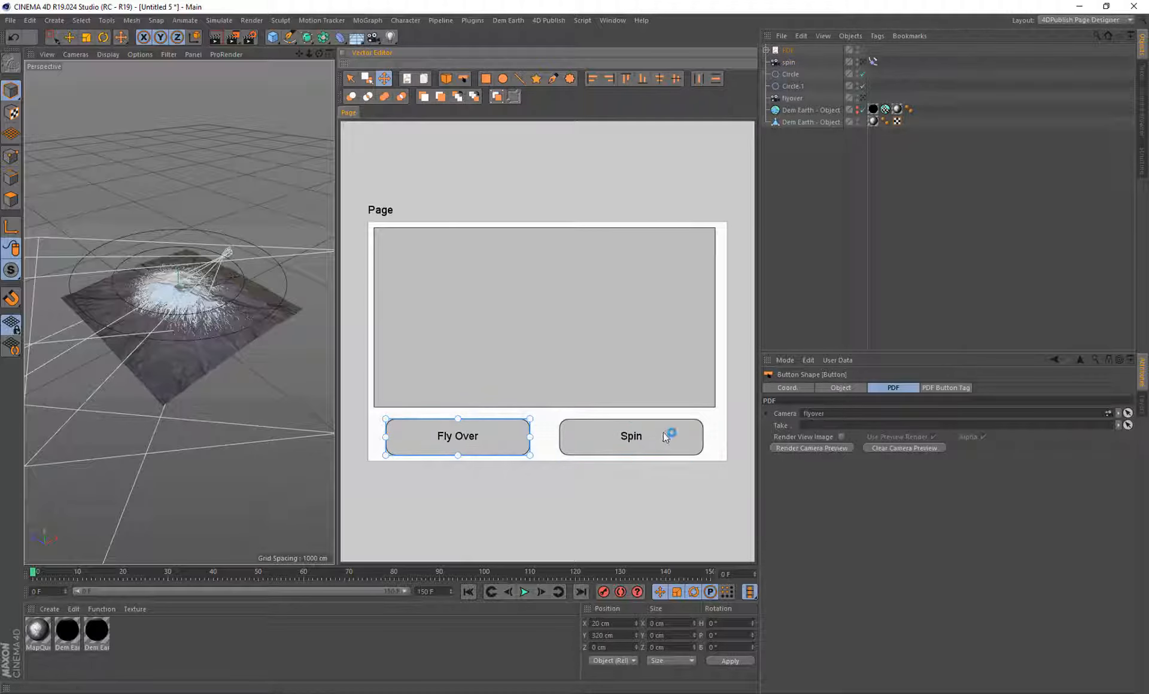
click(560, 440)
shift+click(515, 436)
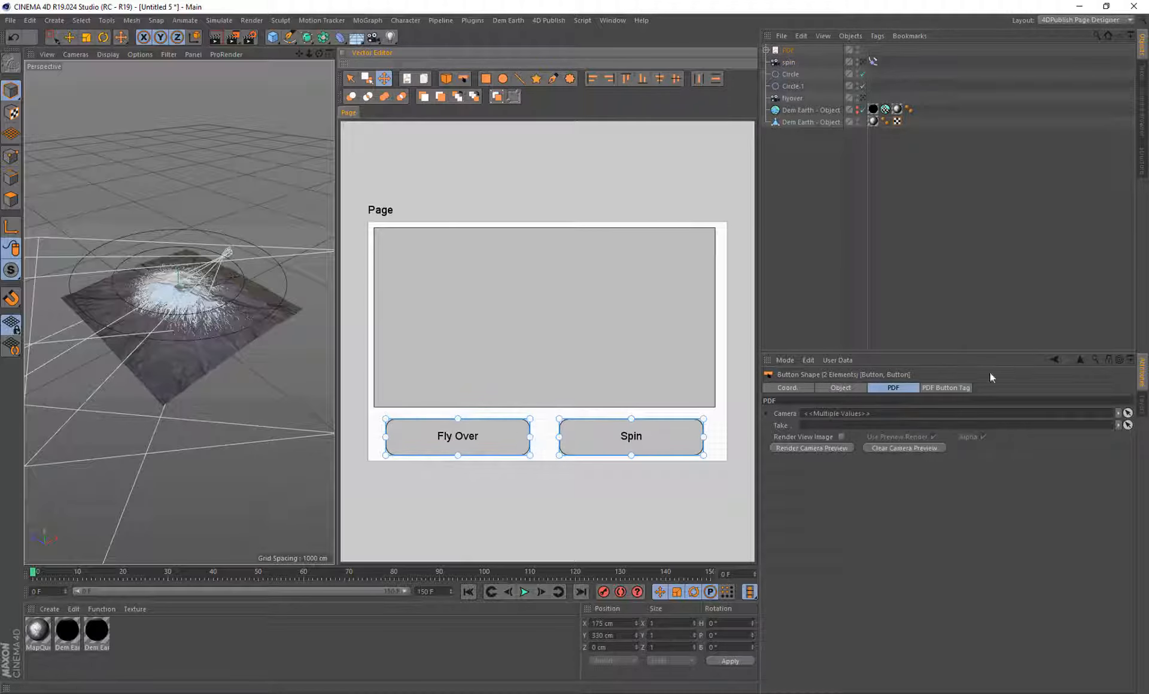
click(942, 389)
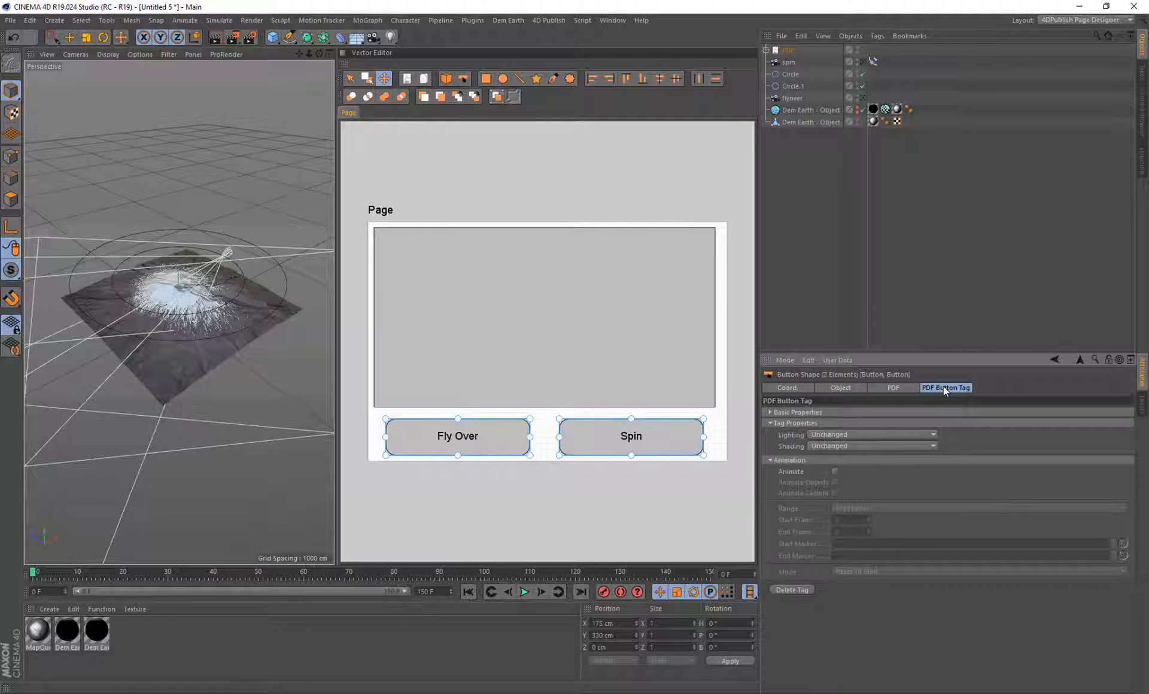
click(834, 472)
click(834, 493)
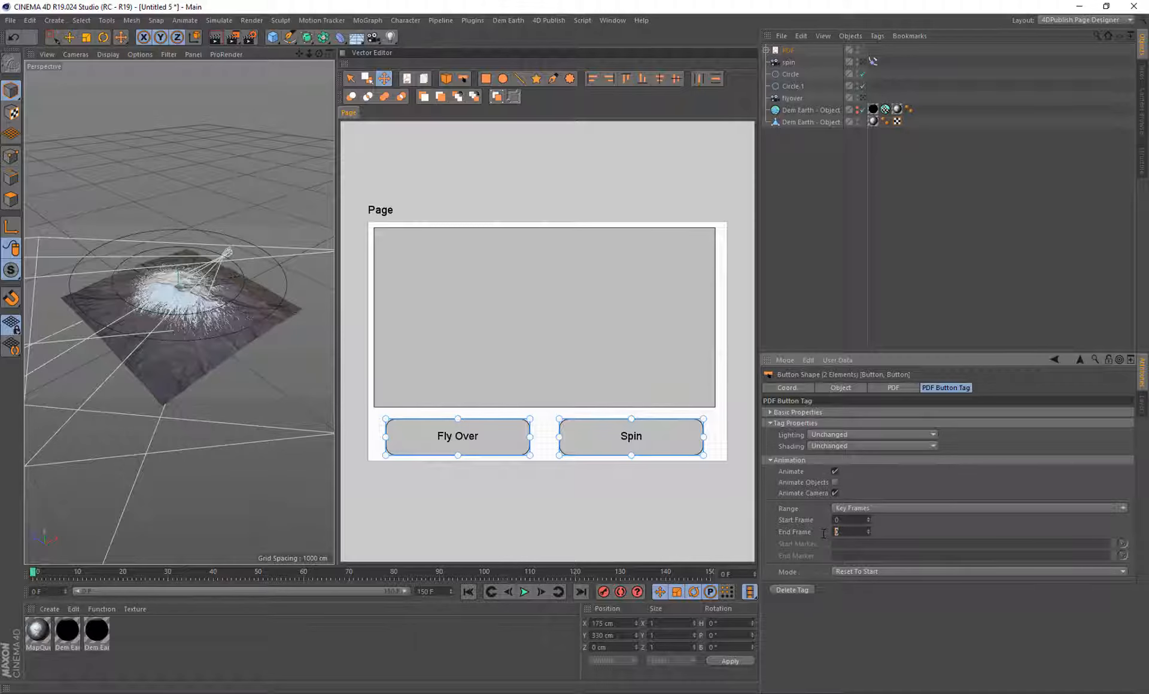
click(480, 436)
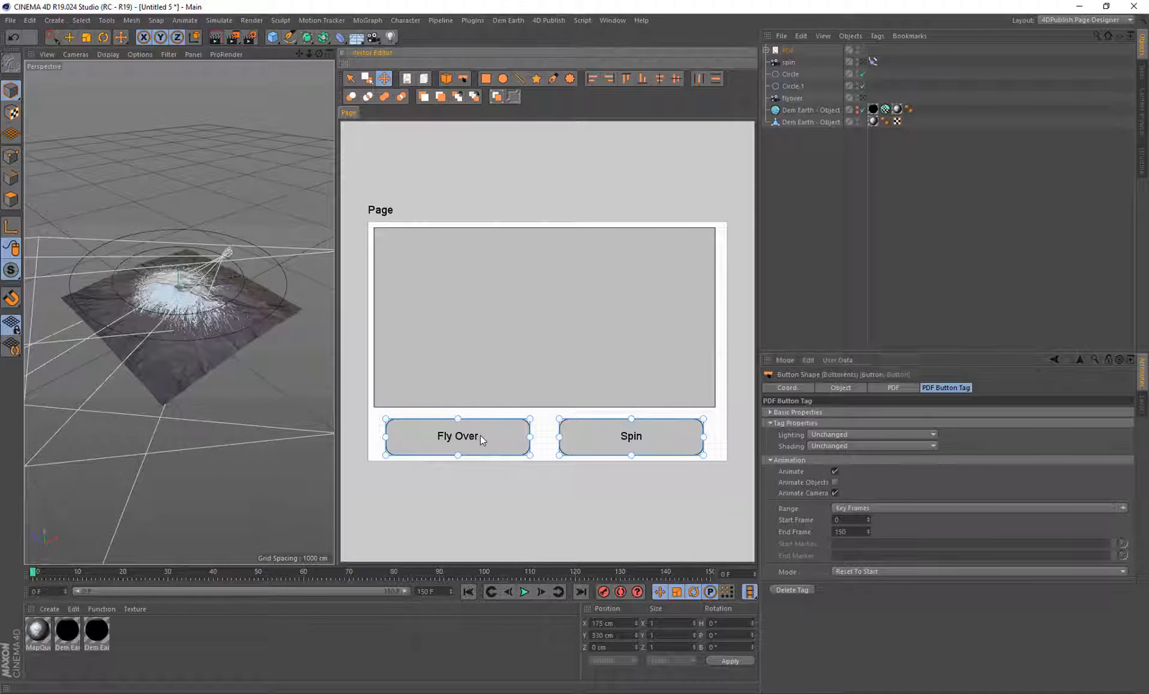
click(883, 572)
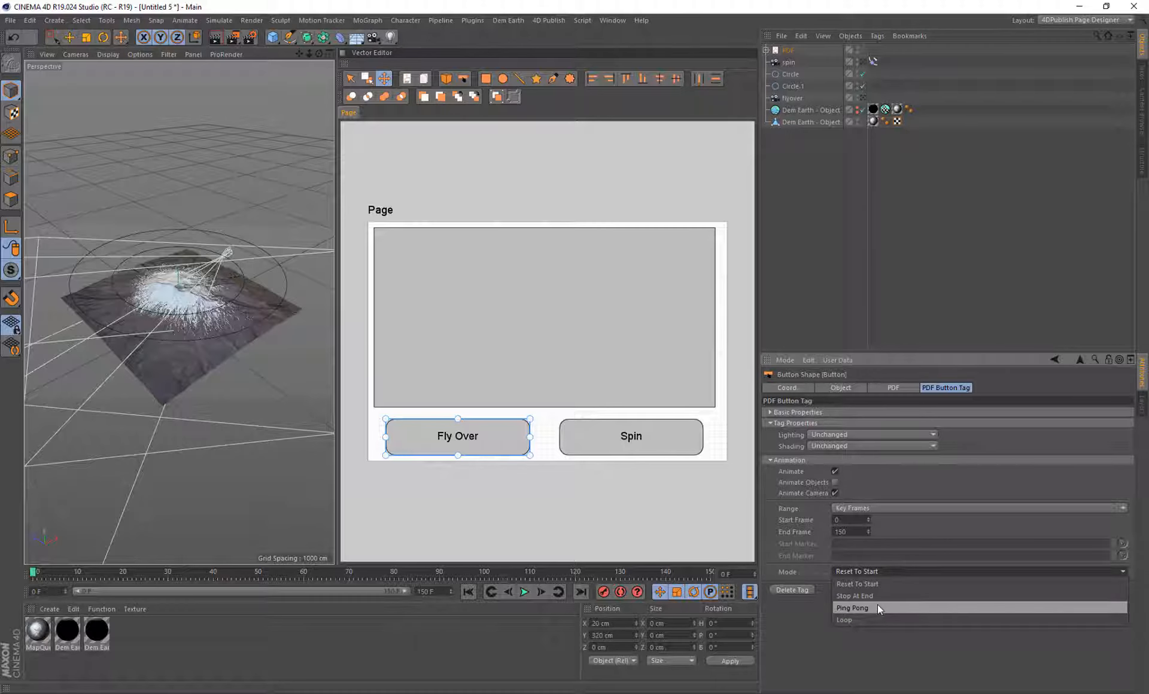
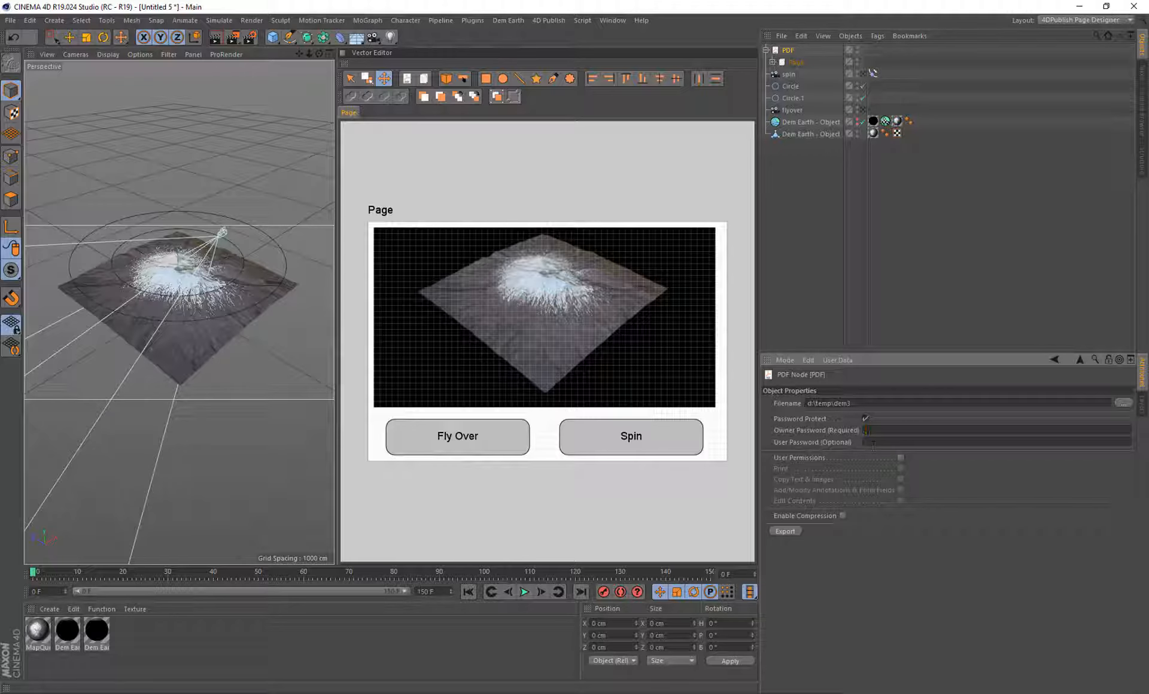
Turn off user permissions and password protection for the PDF
click(901, 458)
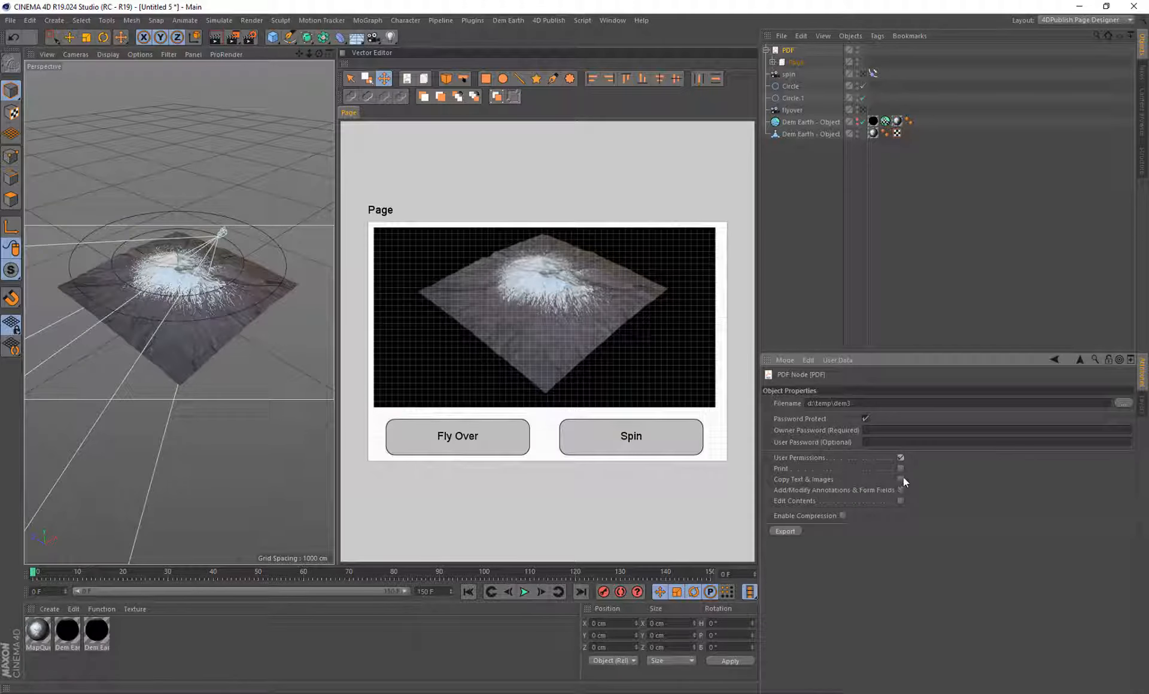
click(899, 458)
click(864, 419)
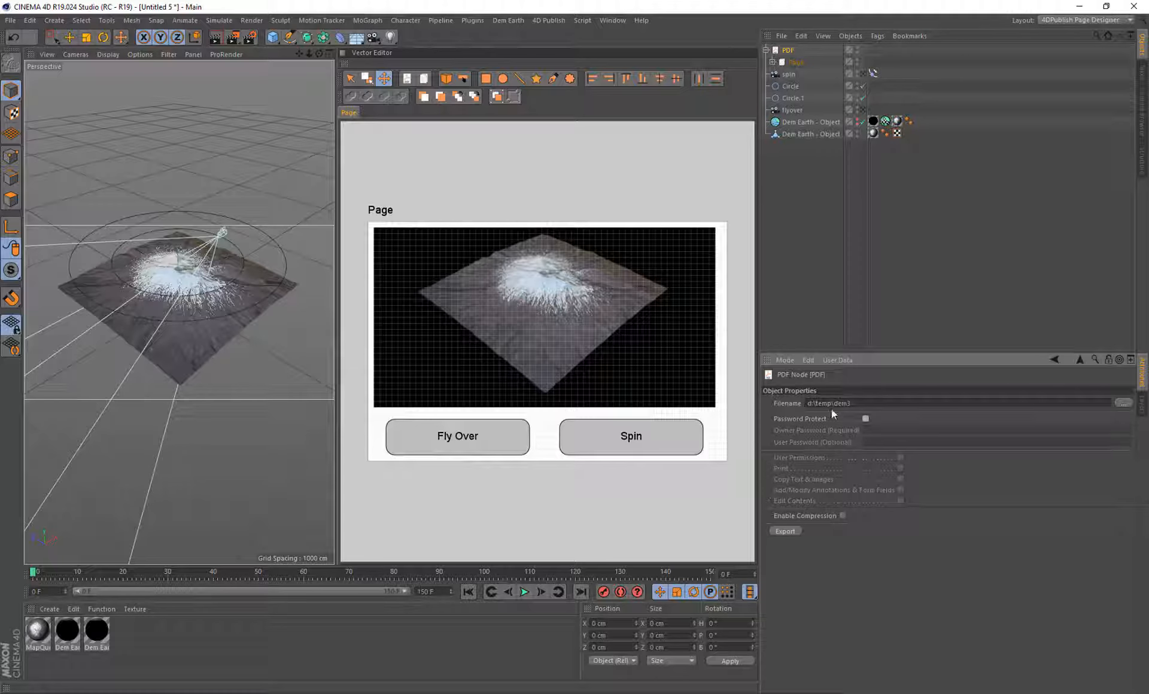
Export the PDF and open the exported file in Adobe Acrobat Reader
click(787, 530)
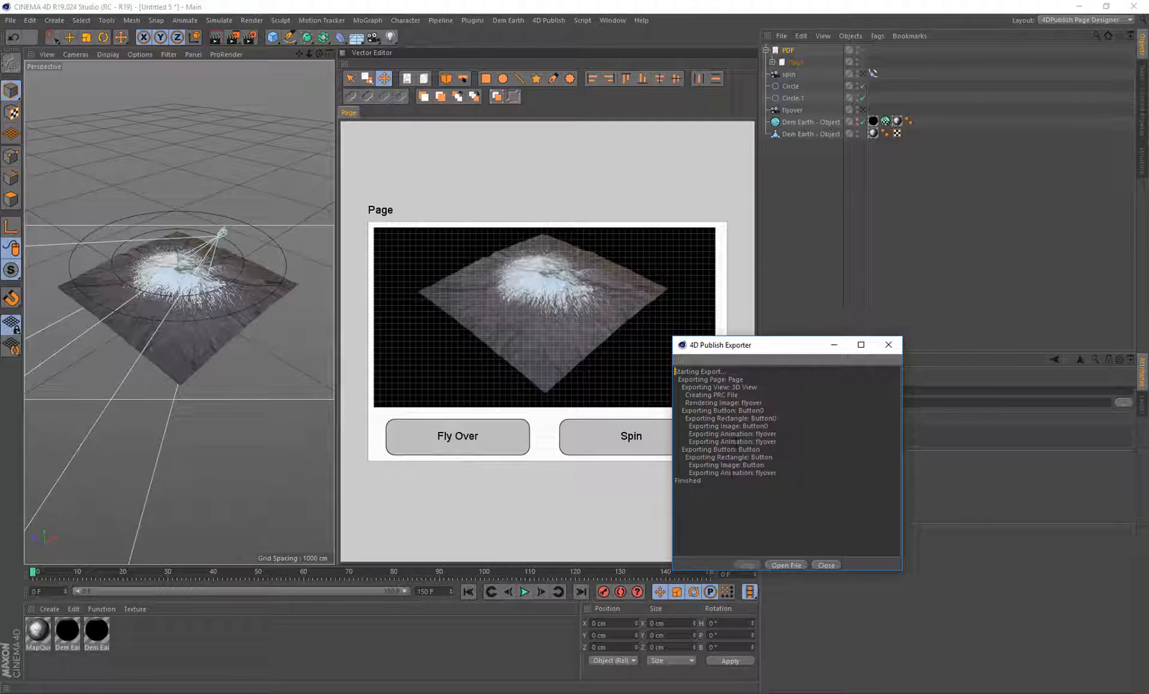
click(785, 565)
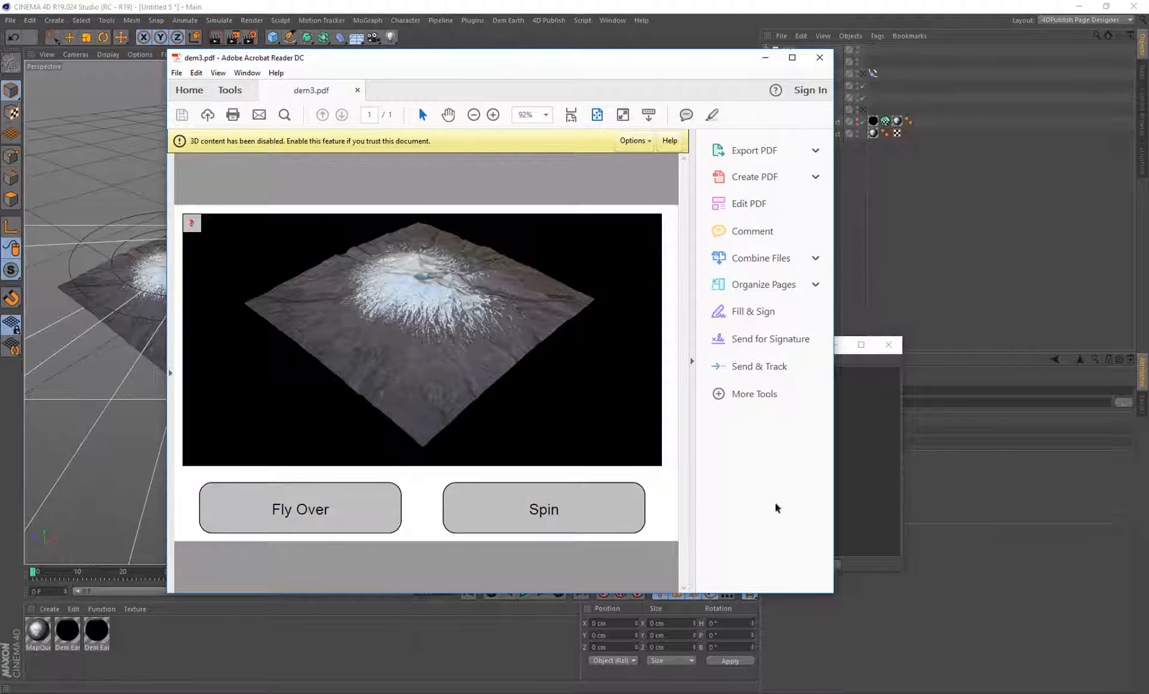
drag(596, 64, 648, 68)
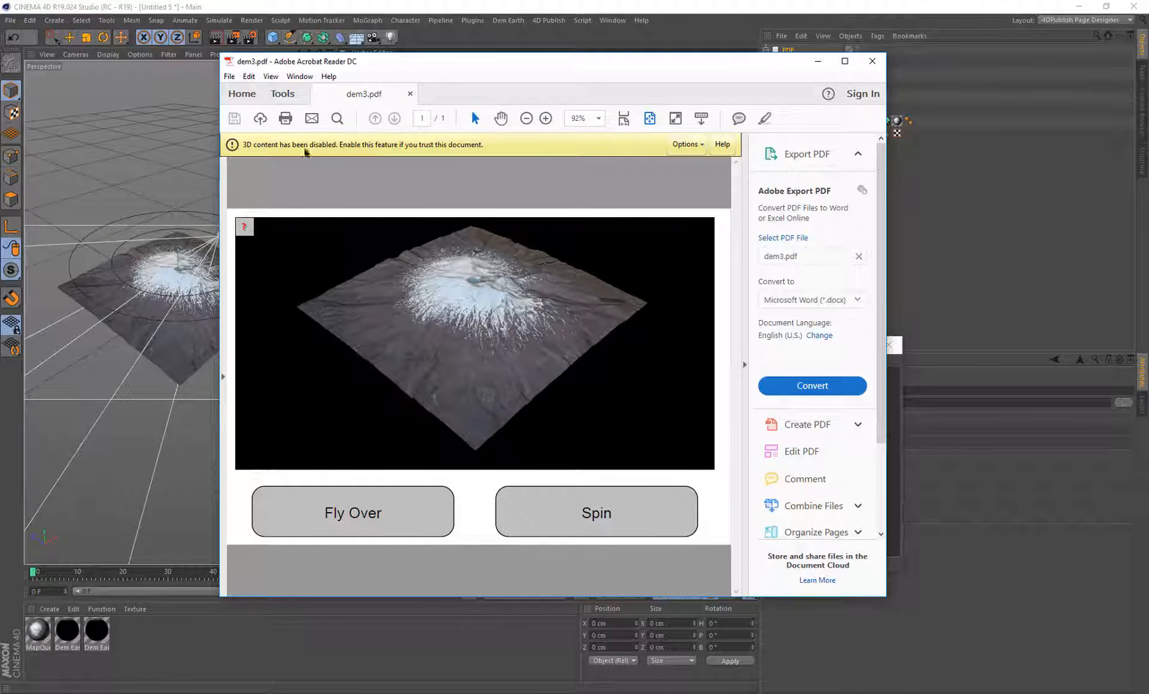
Trust the document always and activate its 3D view
click(671, 145)
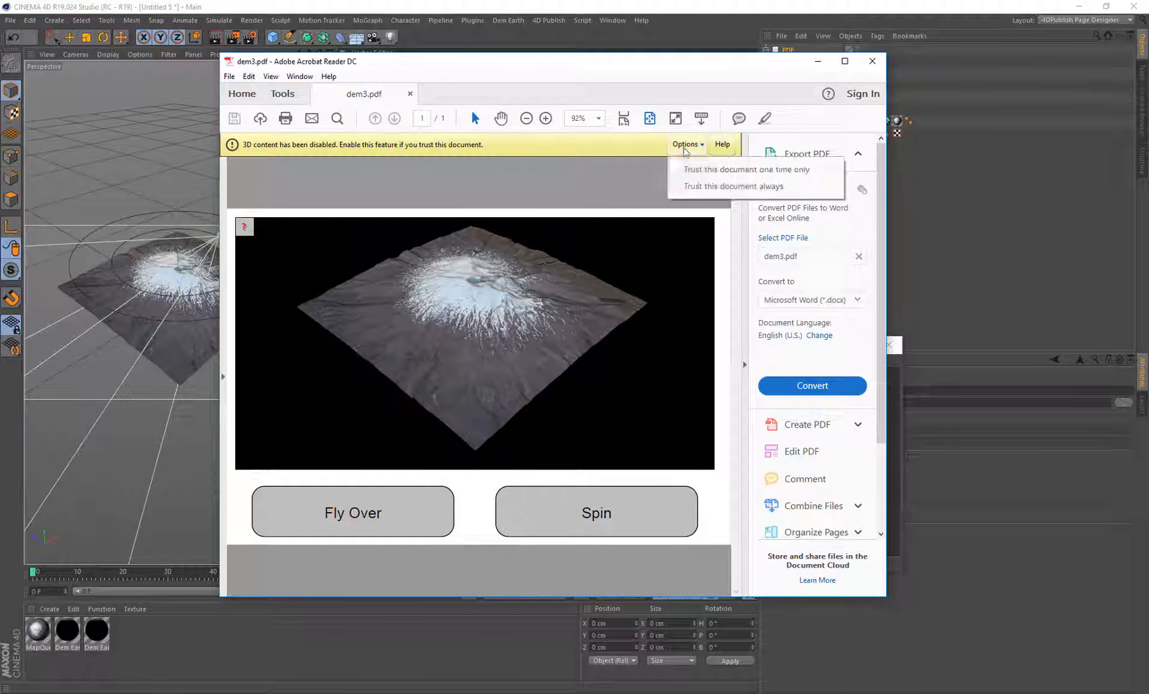
click(712, 186)
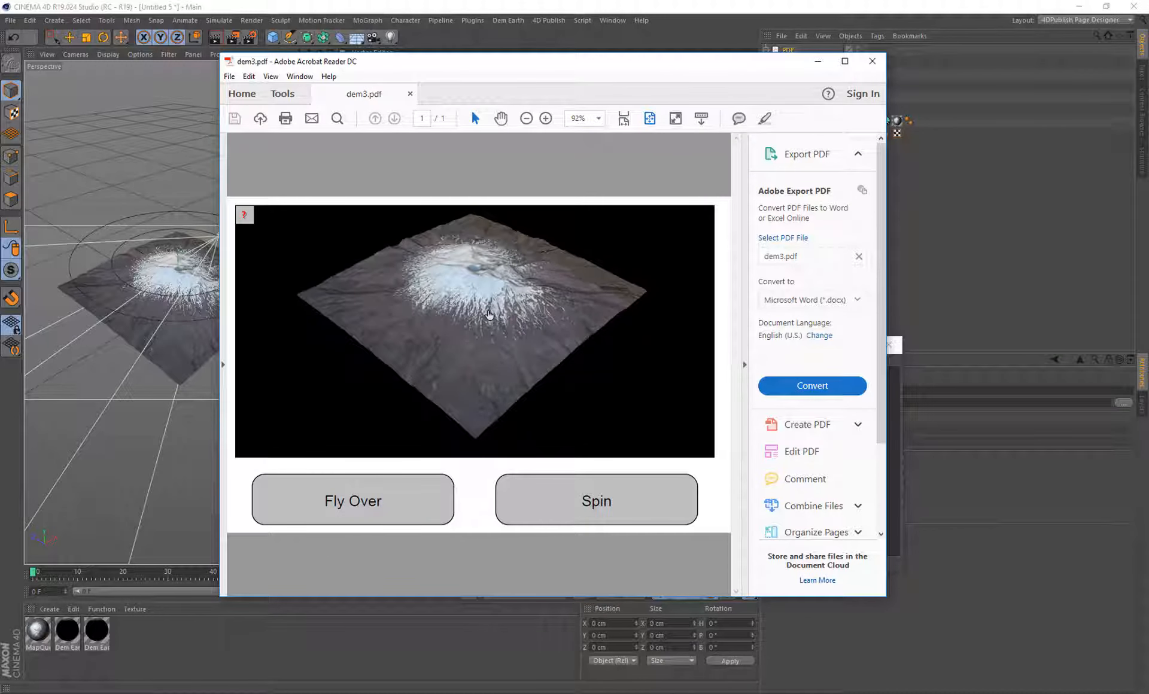
click(489, 316)
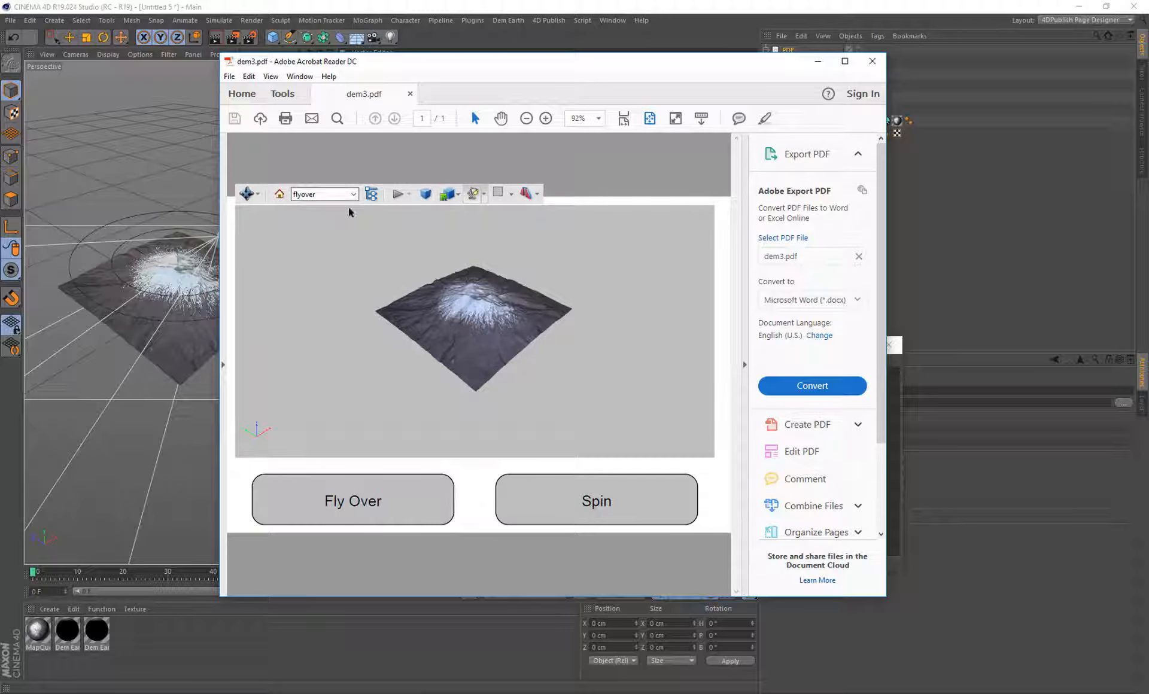
Orbit the 3D terrain in the PDF and play the Fly Over and Spin animations
drag(494, 299, 460, 336)
click(363, 506)
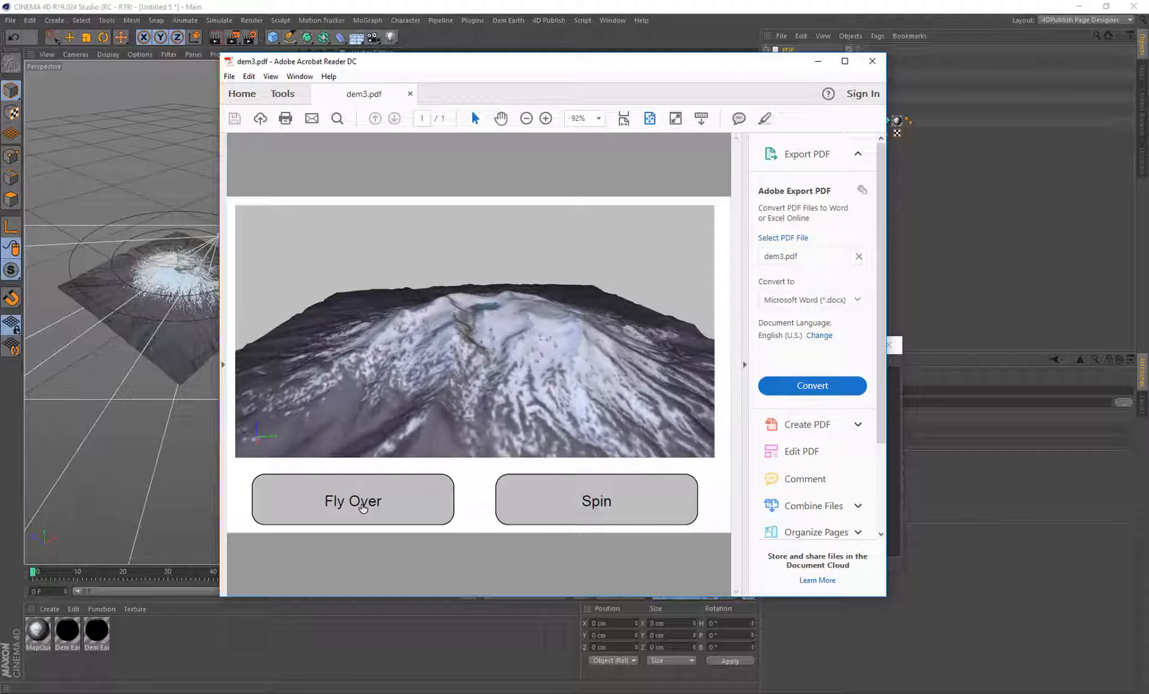
mouse_move(366, 370)
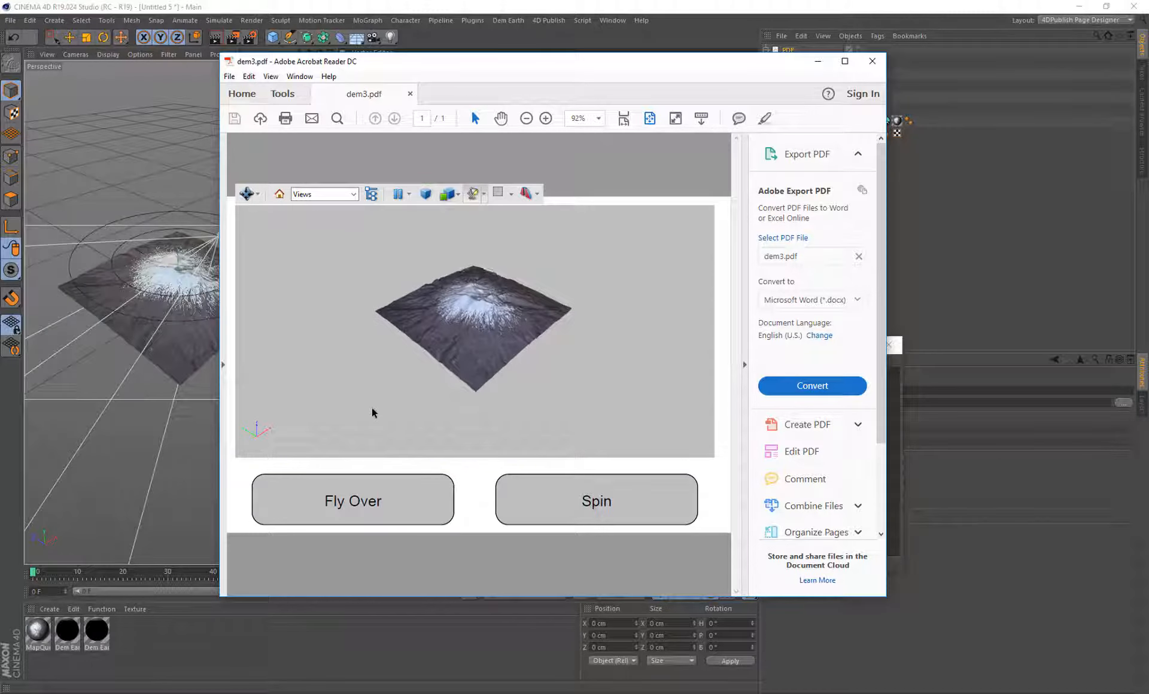
click(597, 501)
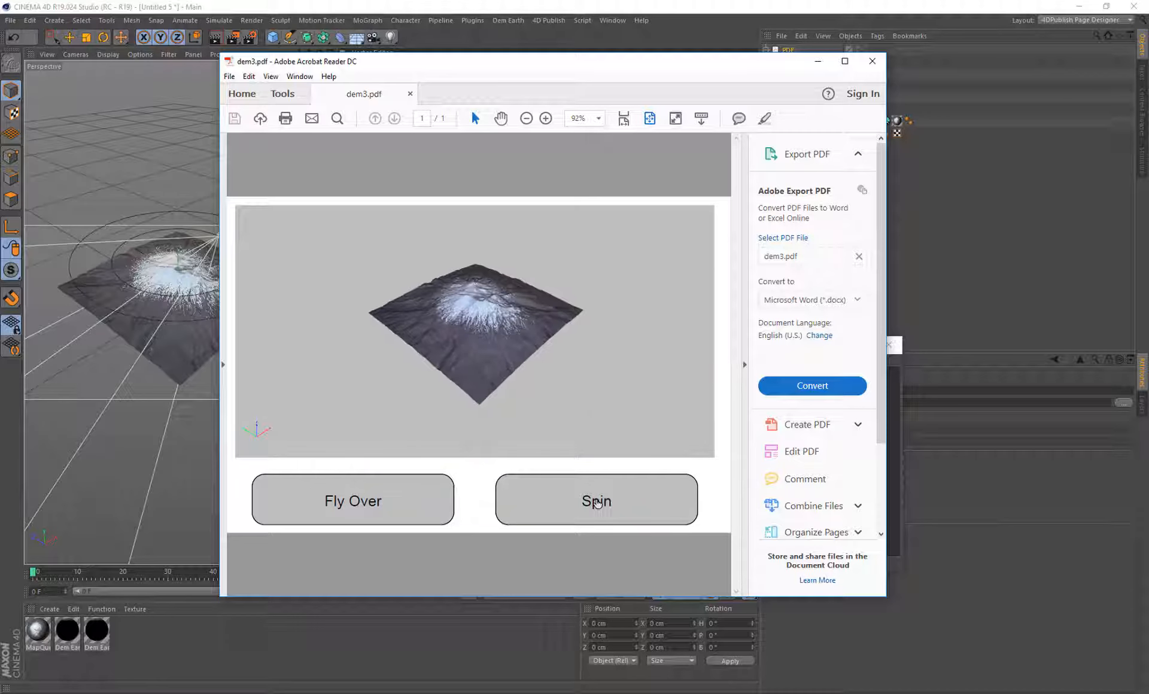
Replay the Fly Over and Spin animations in the PDF, and close both the document and the export log
click(355, 506)
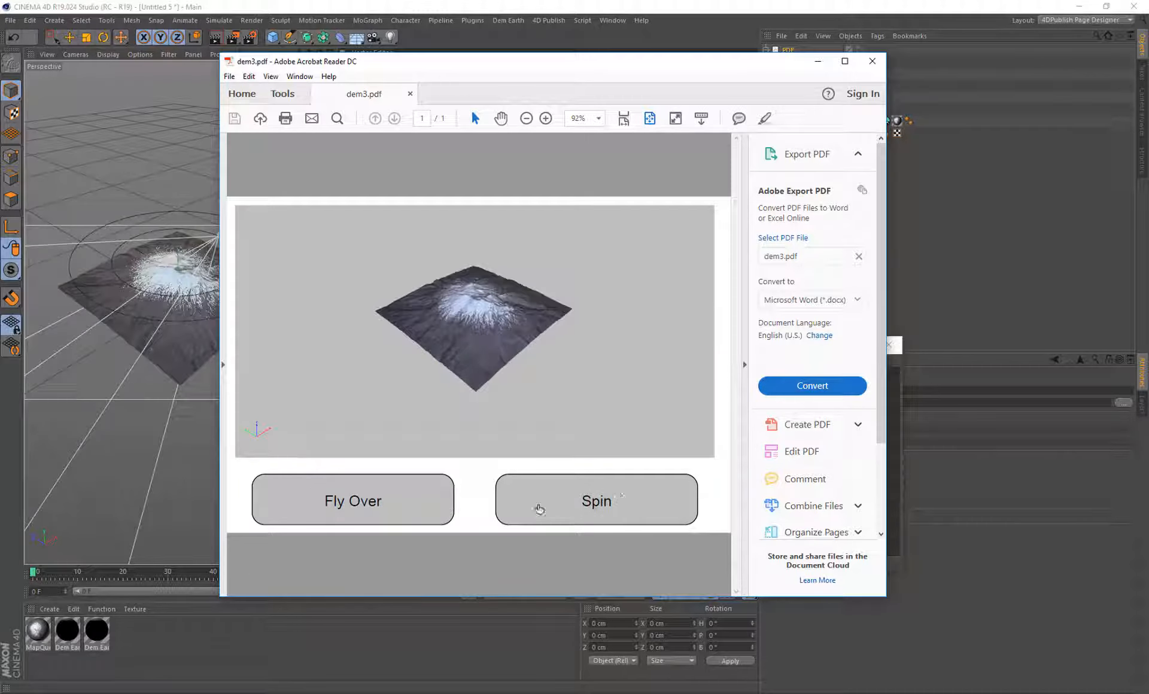
click(595, 508)
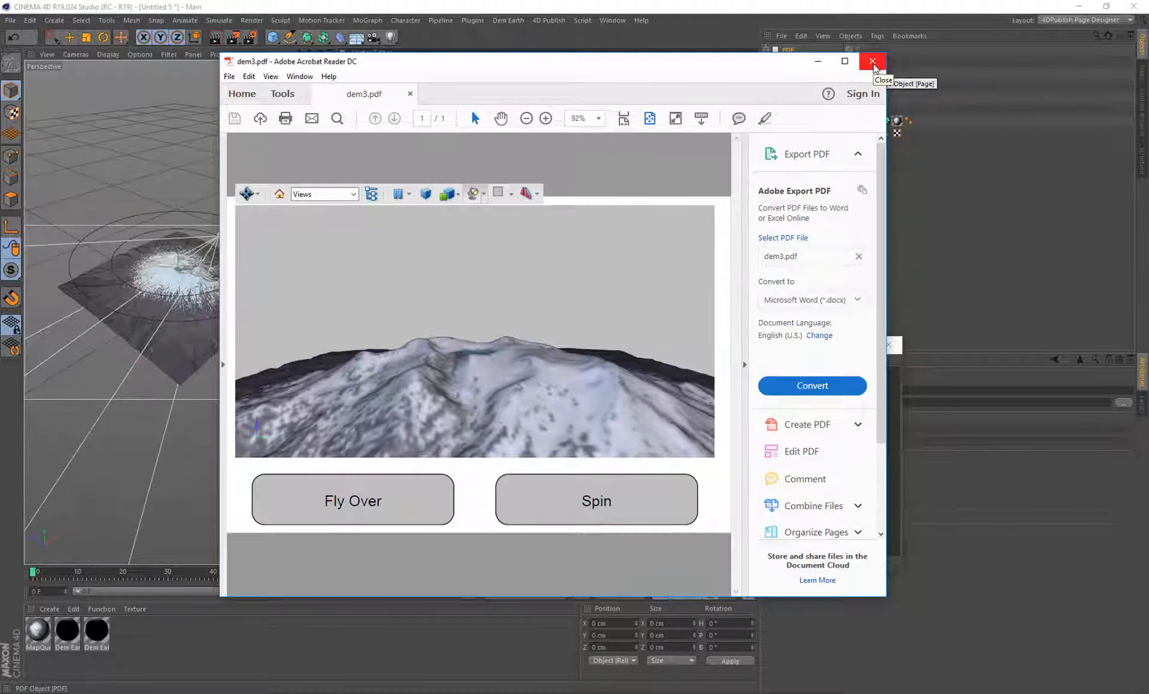
click(872, 62)
click(832, 562)
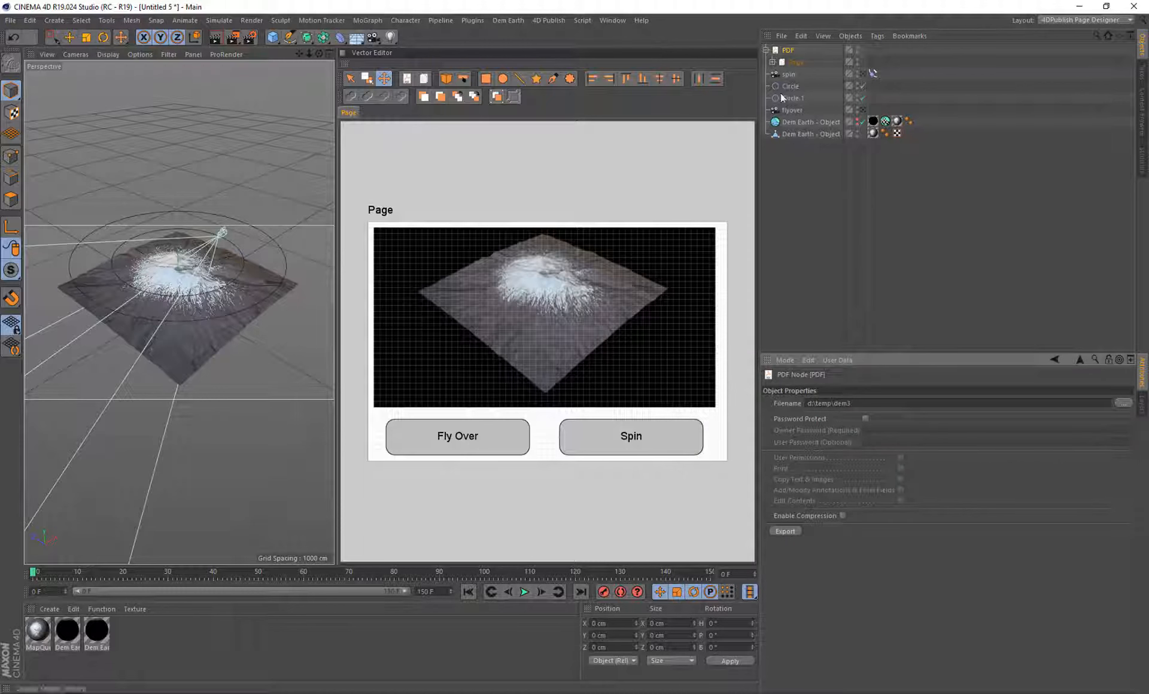
Add a 4D Publish Export Tag to the spin camera and toggle its Object Children option
click(787, 75)
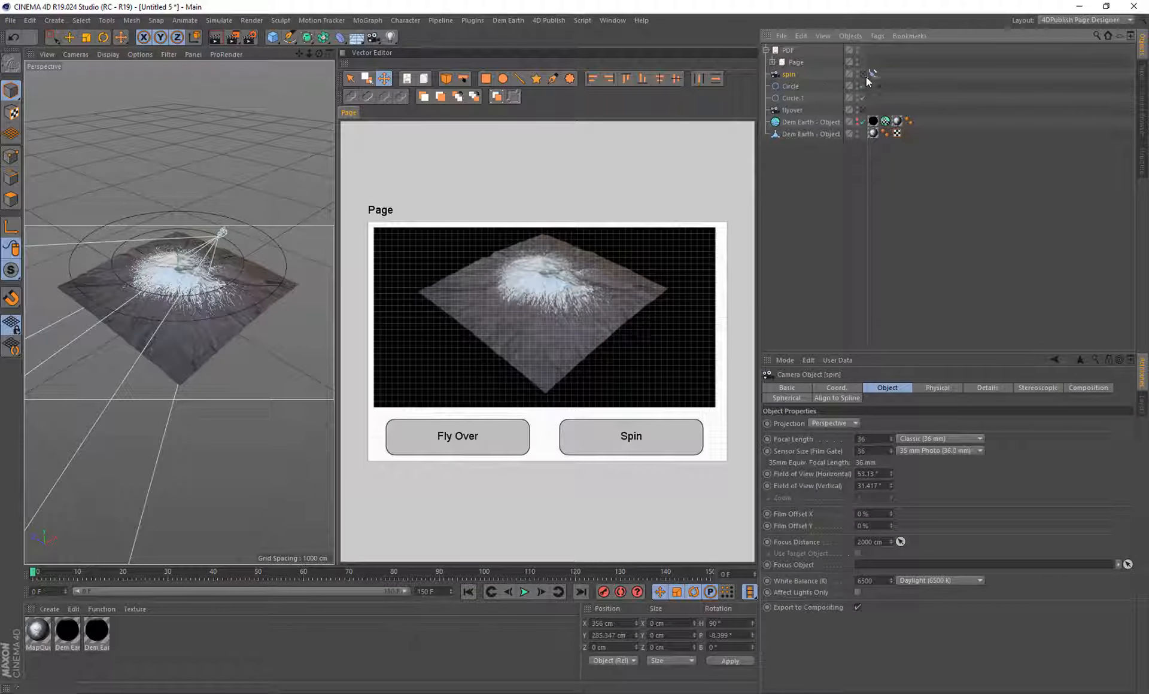
right_click(787, 75)
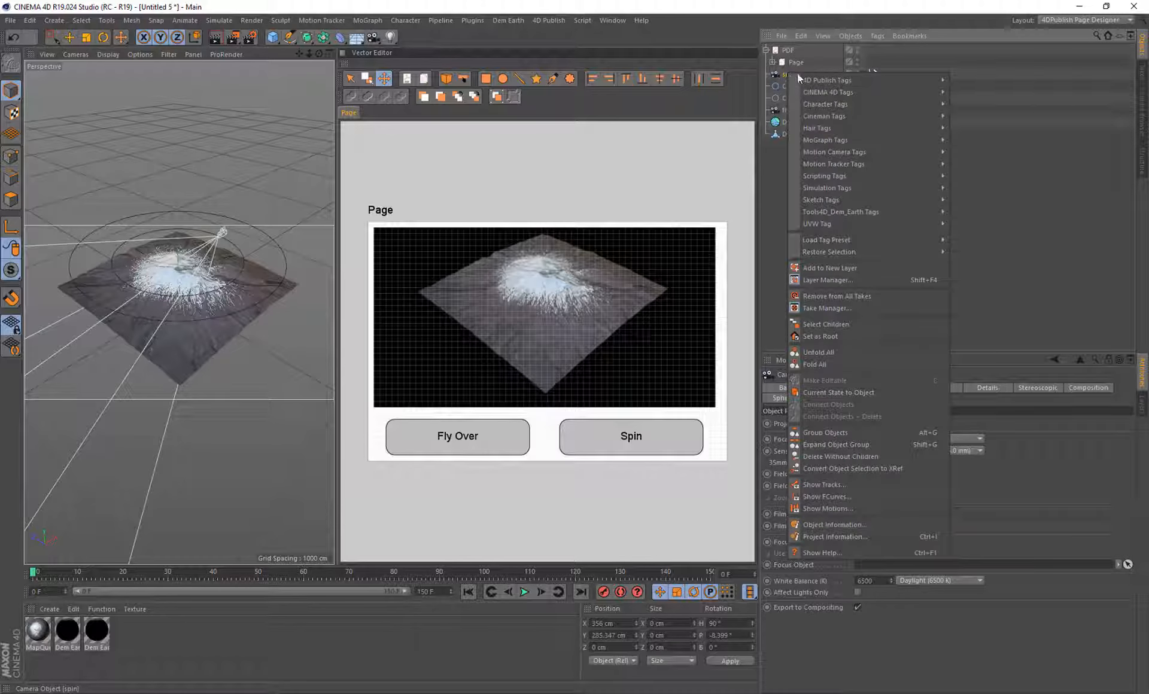
mouse_move(819, 80)
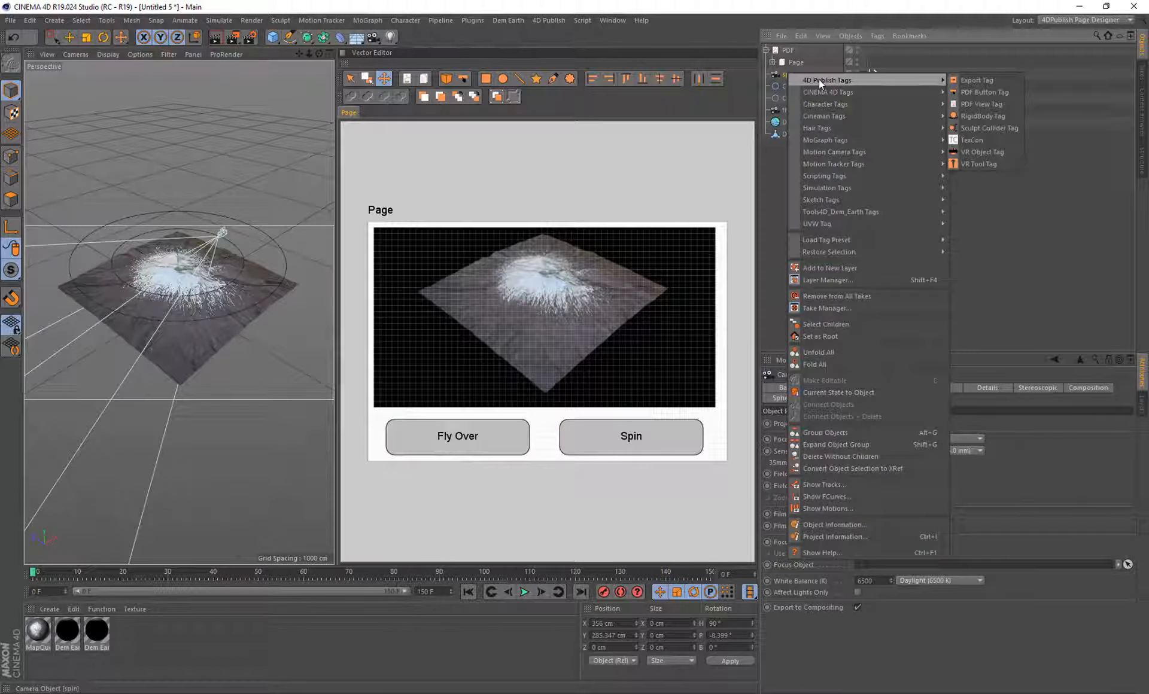
click(979, 81)
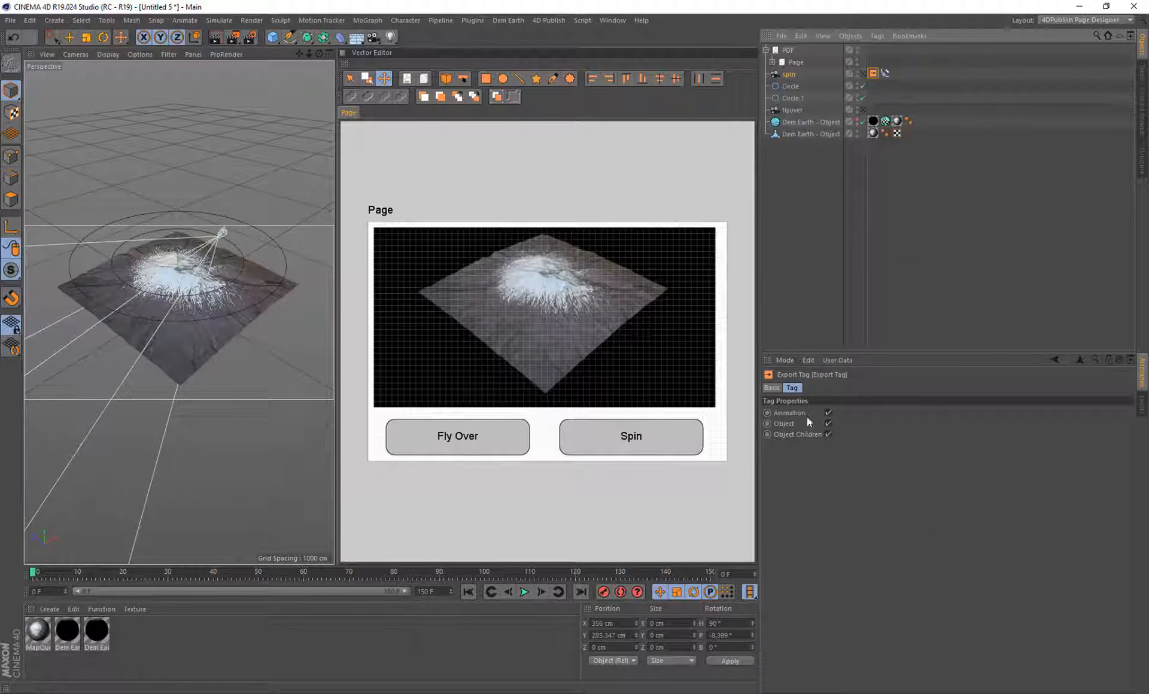
click(827, 436)
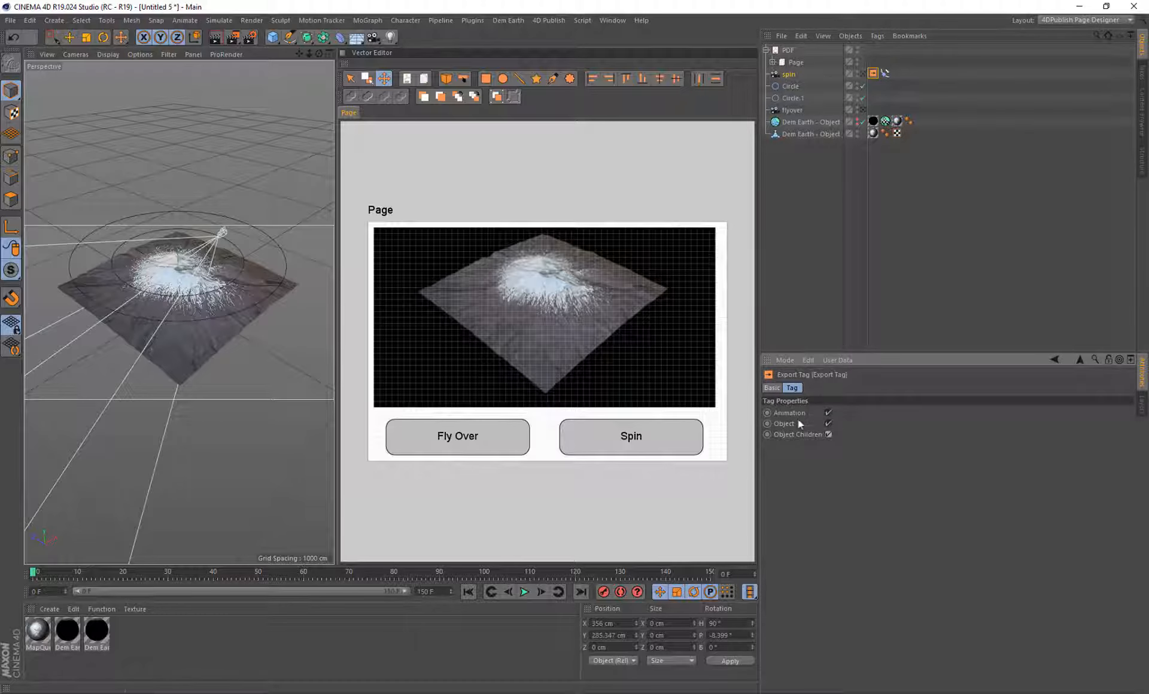
Review the spin camera's Align to Spline tag and its object properties
click(787, 74)
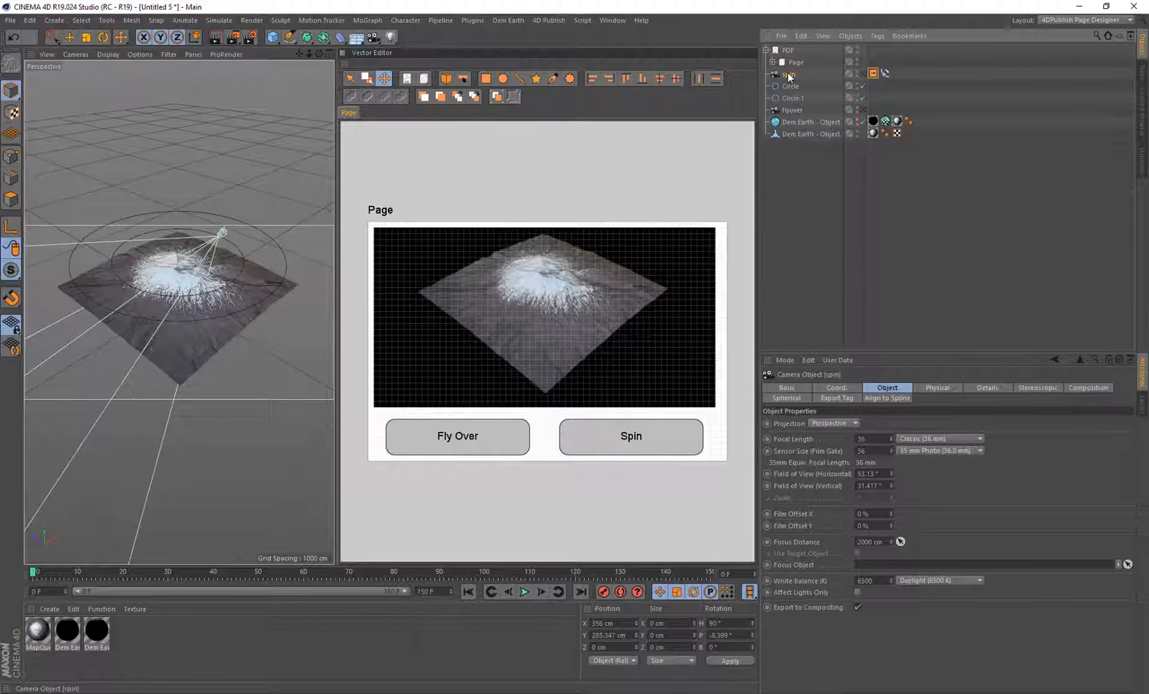
click(886, 74)
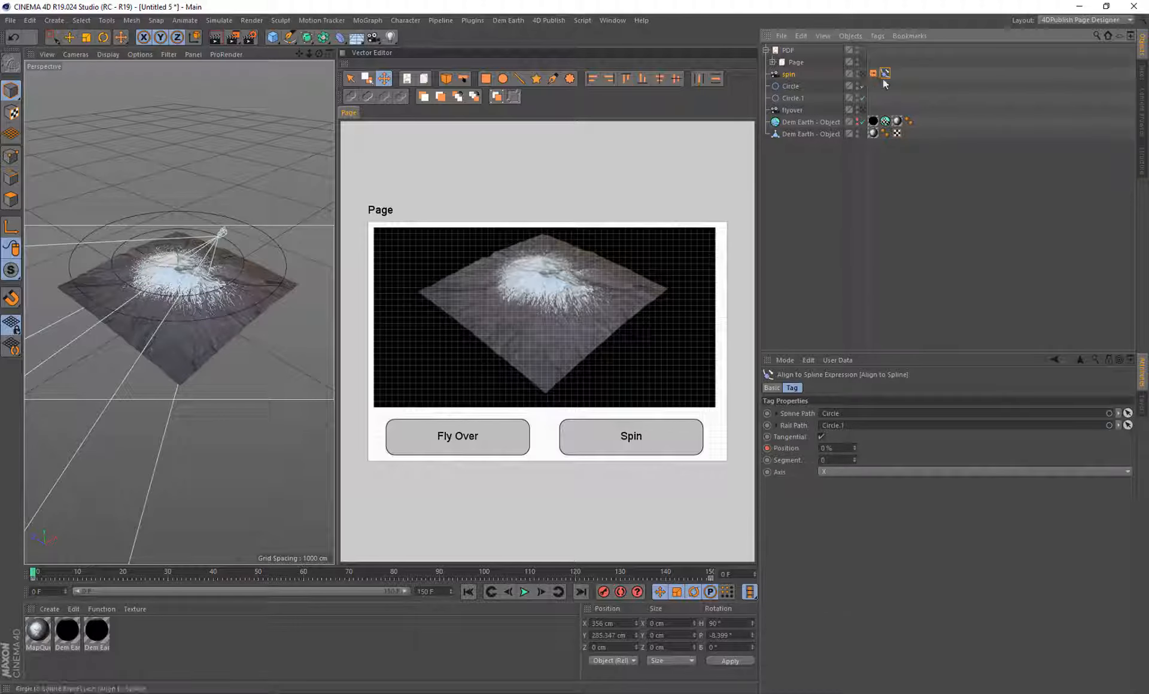
click(788, 76)
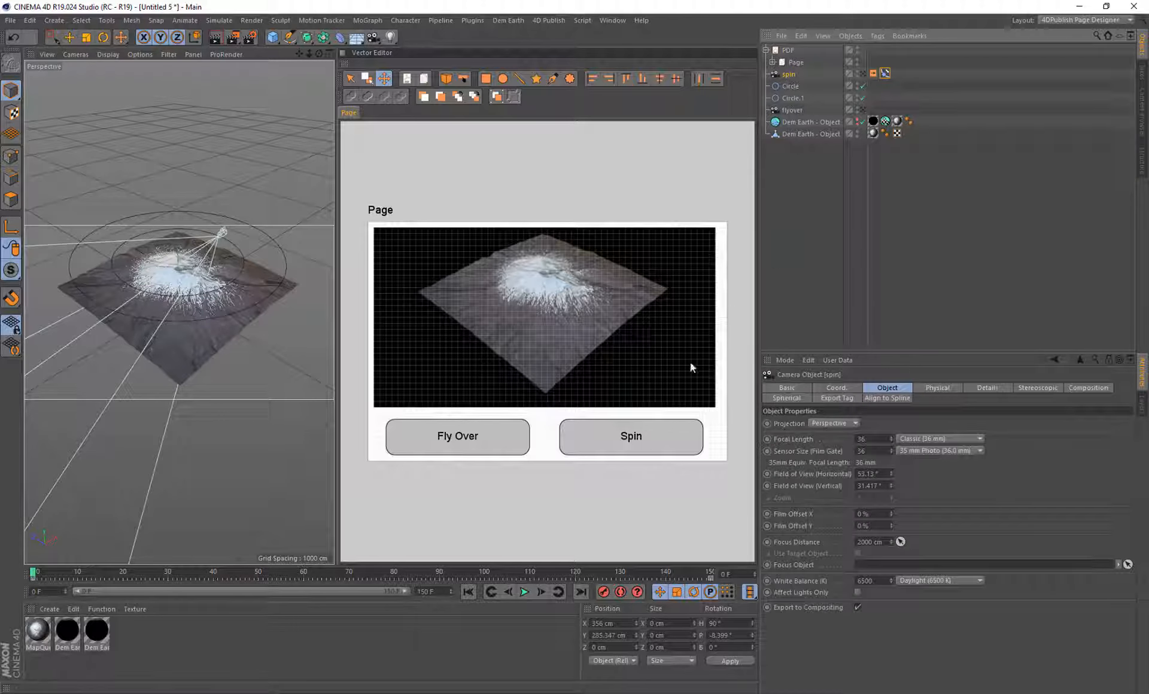
Export the PDF again with the tagged spin camera and open the exported file in Adobe Acrobat Reader
click(784, 51)
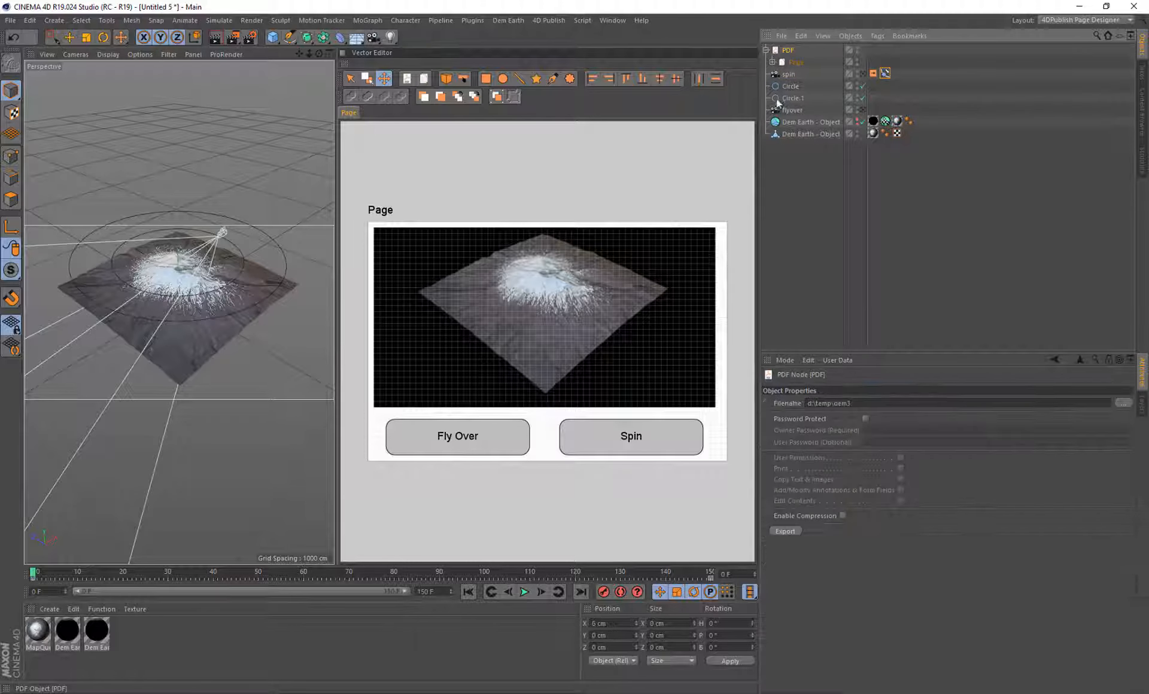
click(788, 531)
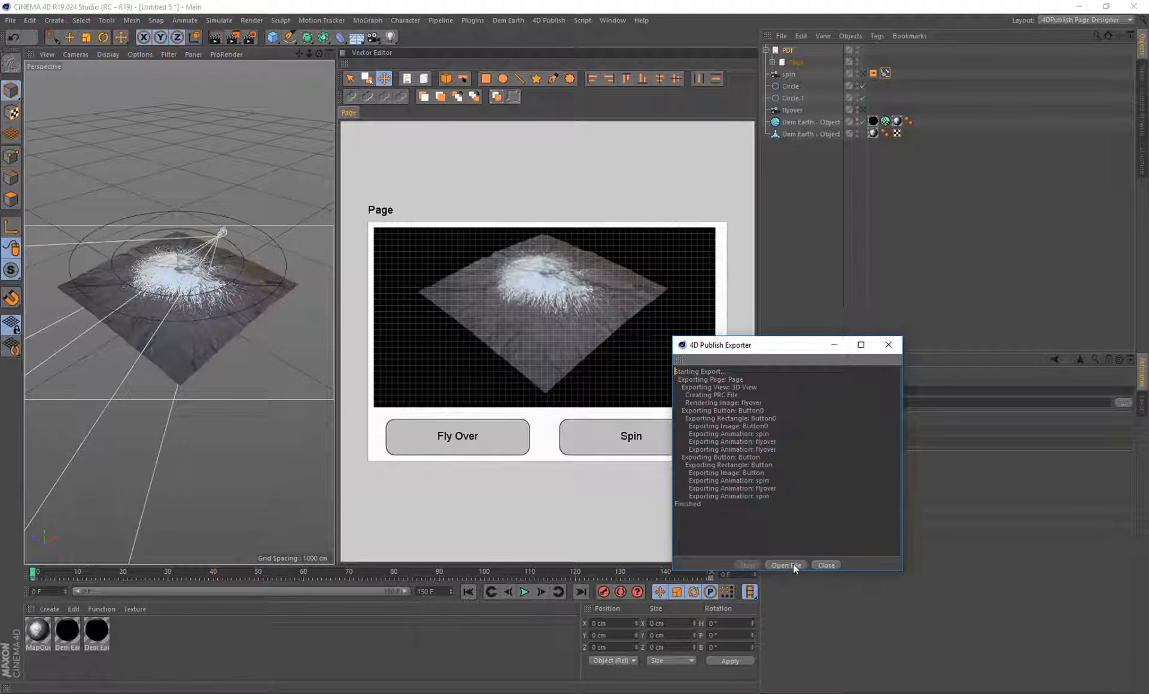
click(792, 564)
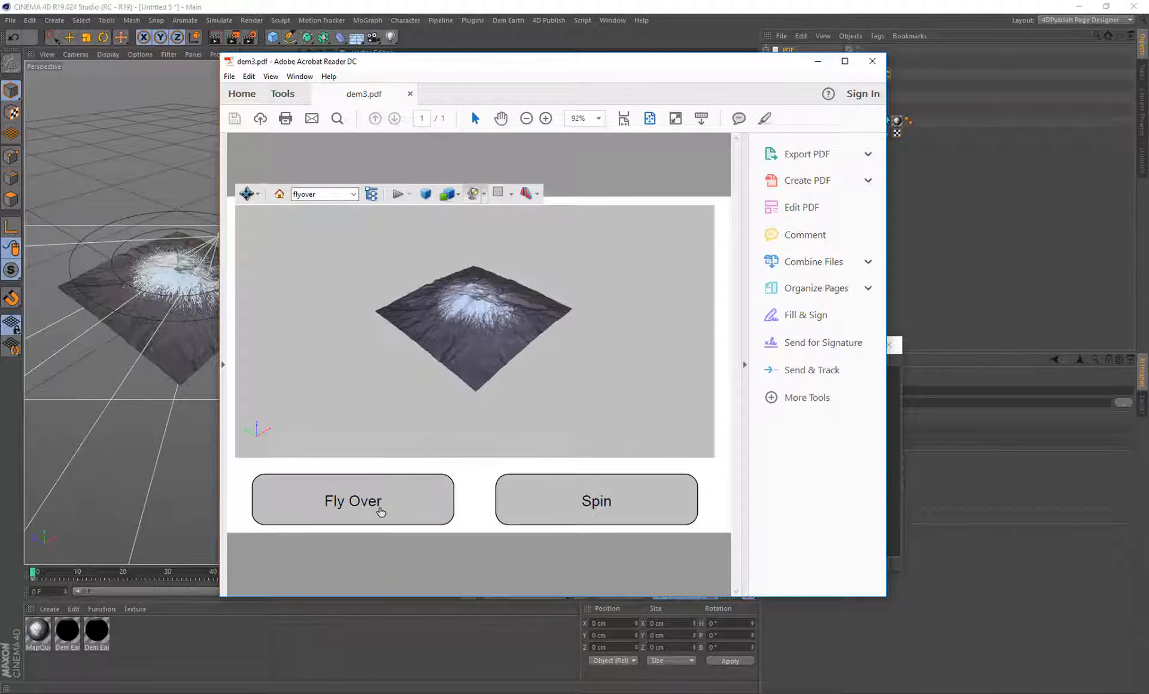
Play the Fly Over animation in the re-exported PDF, and close the document and the export log
click(378, 507)
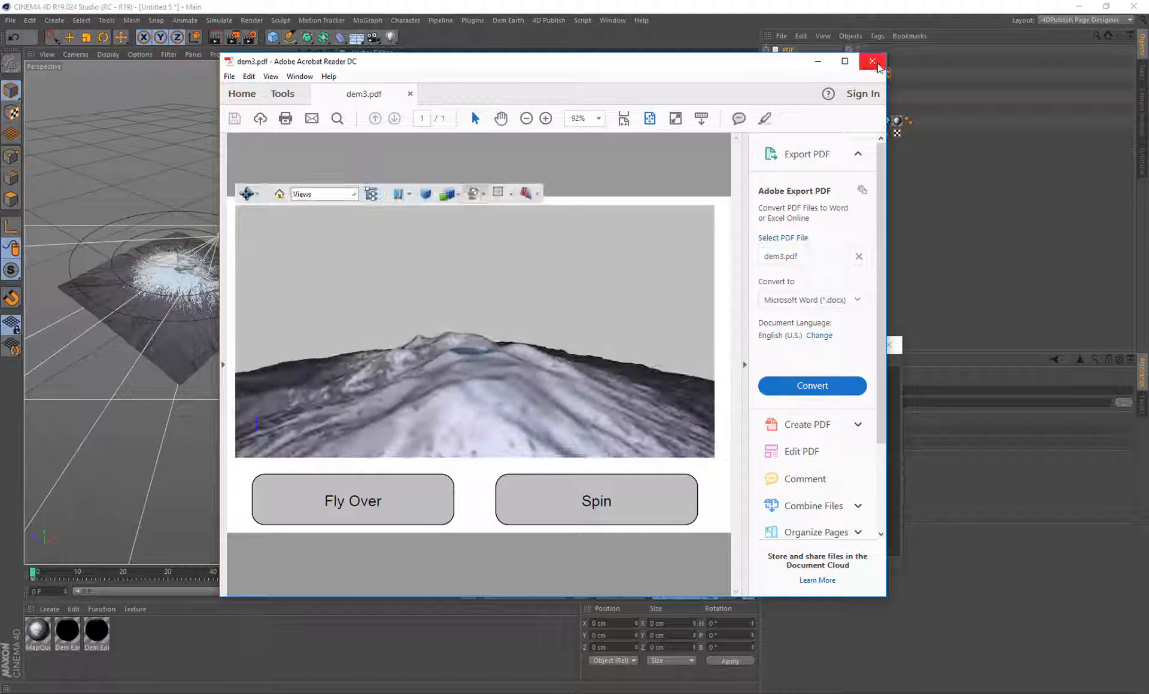
click(872, 61)
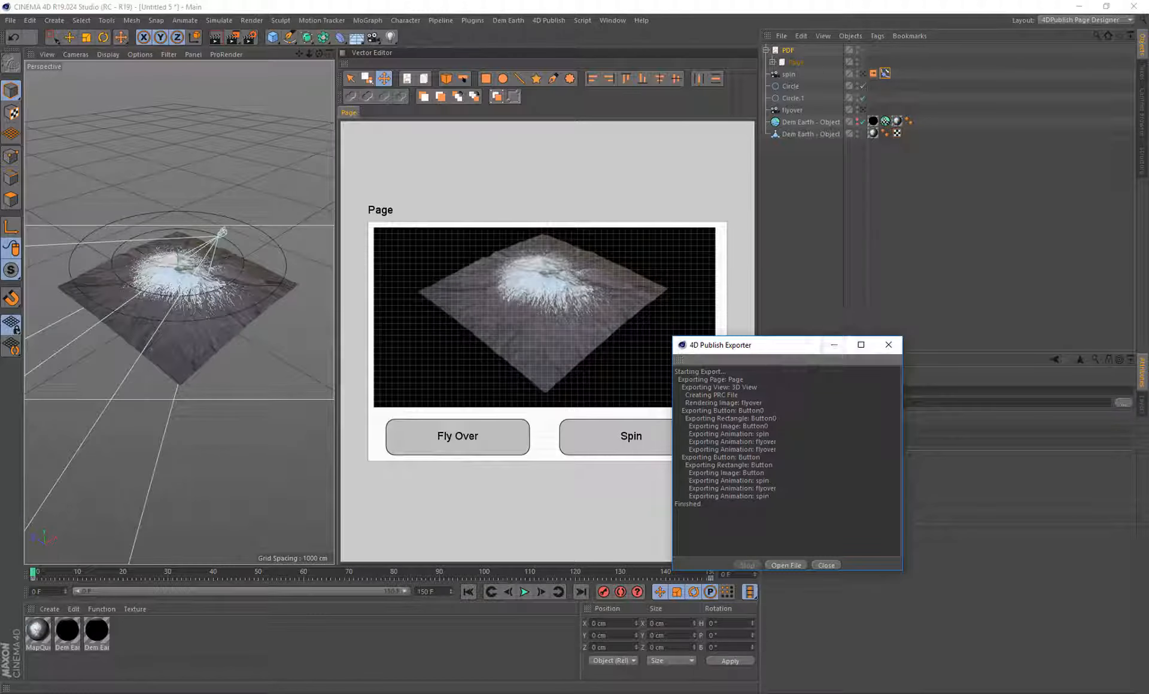
click(829, 566)
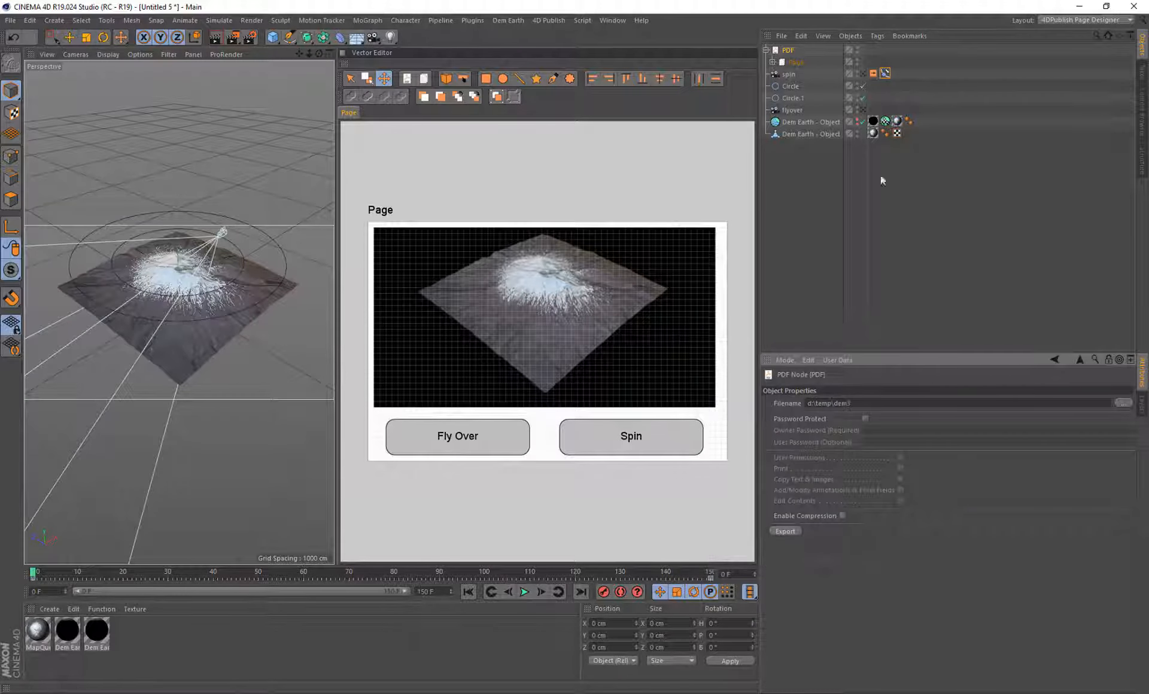
Turn off Show Toolbar in the PDF settings of the 3D View's PDF View Tag
click(773, 62)
click(810, 76)
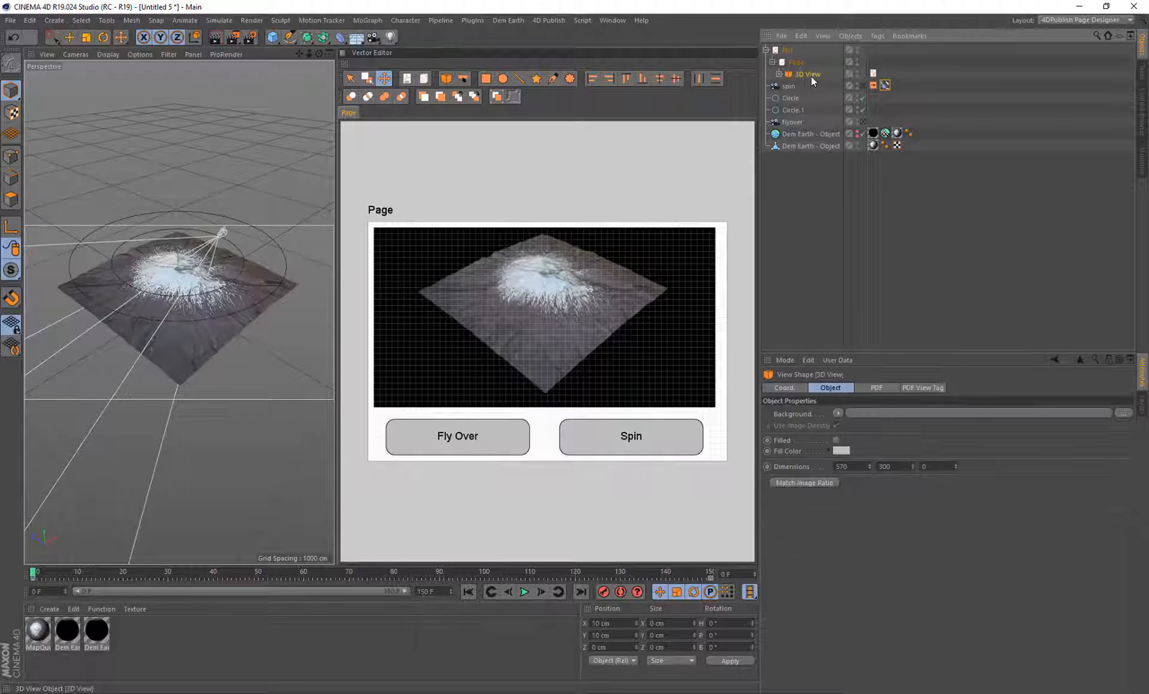
click(873, 75)
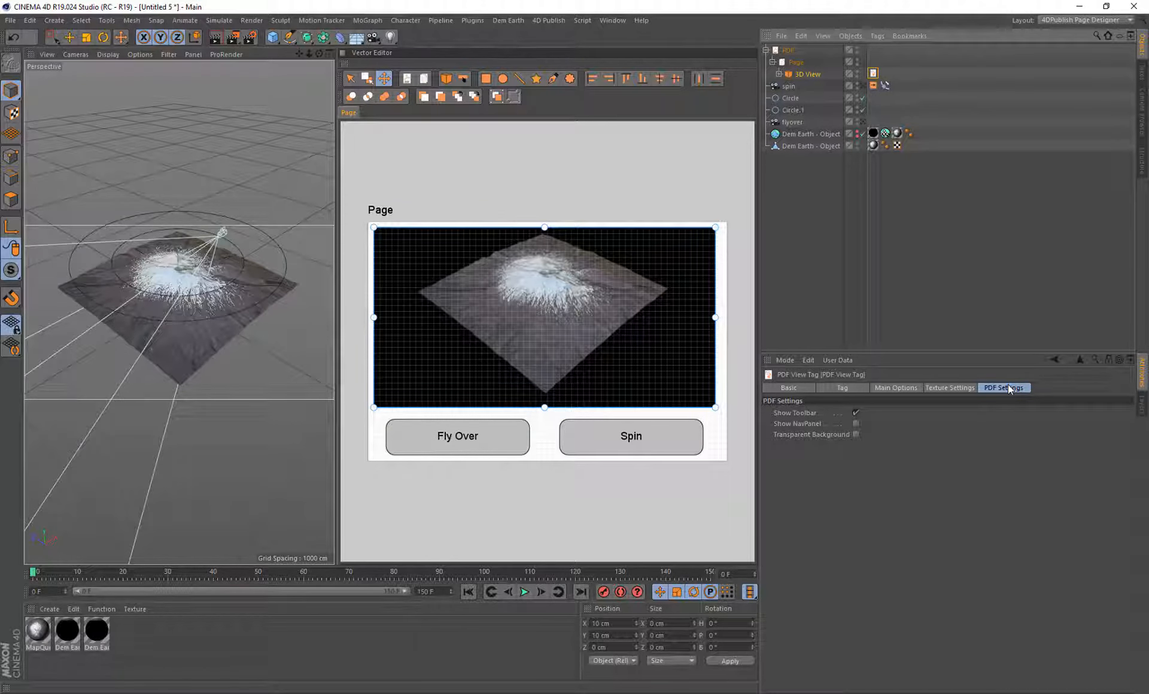
click(856, 412)
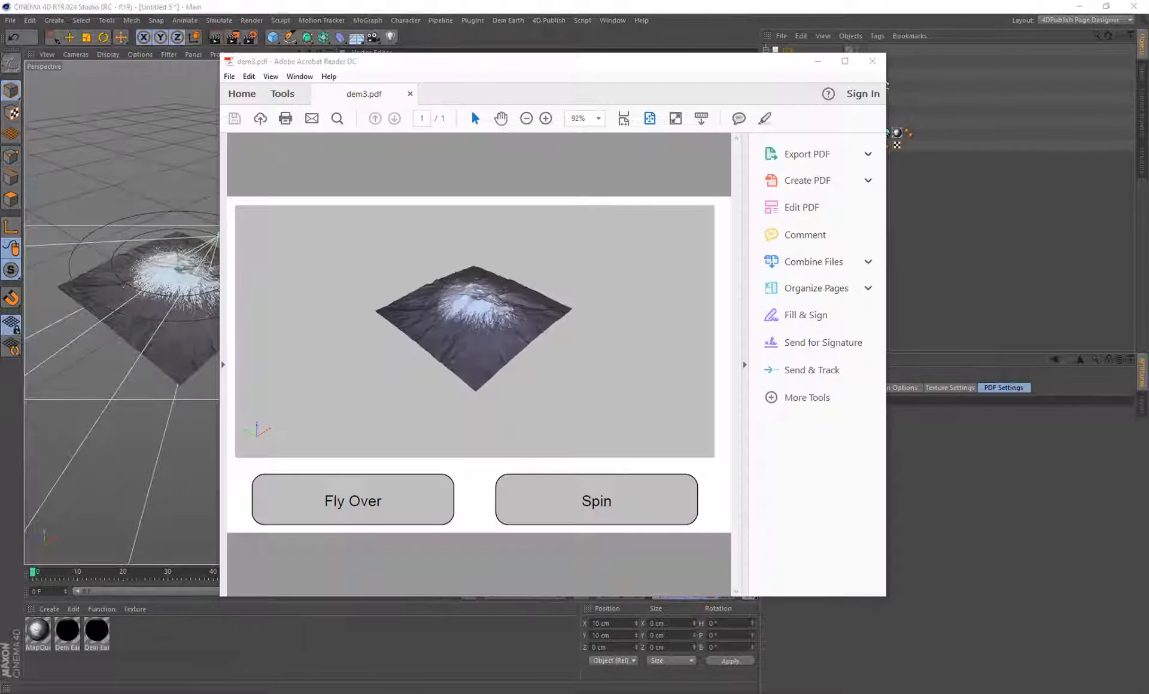
Activate the 3D view in dem3.pdf, examine the Dem Earth objects in its model tree, and close the document
click(476, 342)
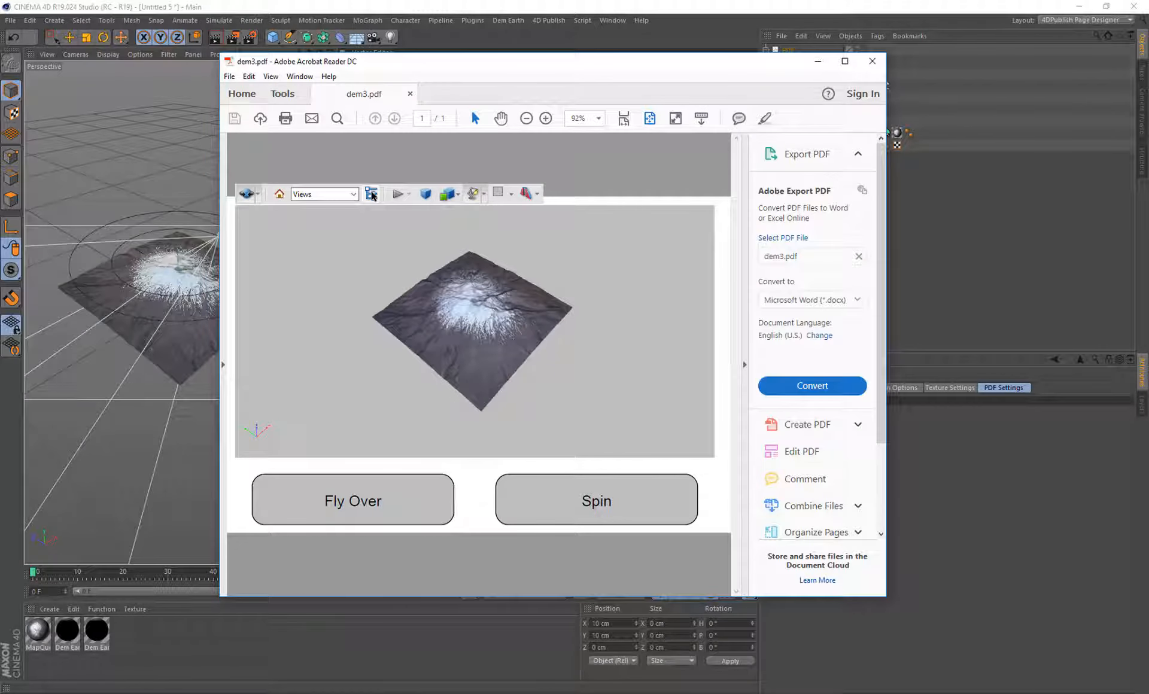
click(371, 194)
click(267, 211)
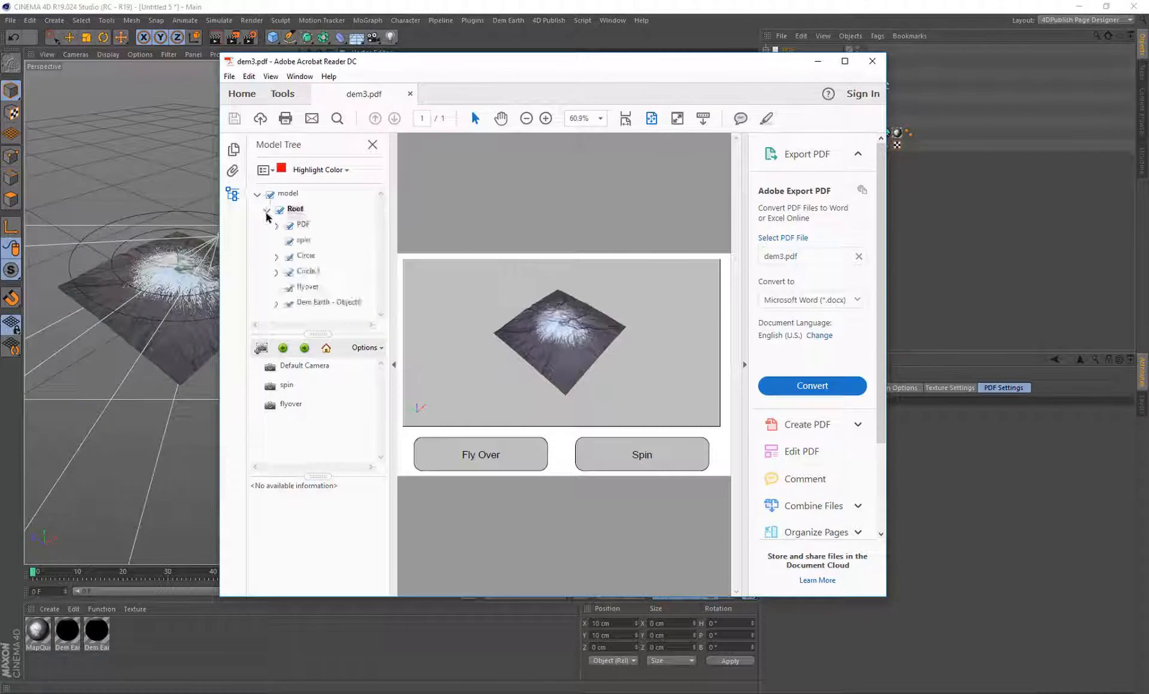
click(311, 304)
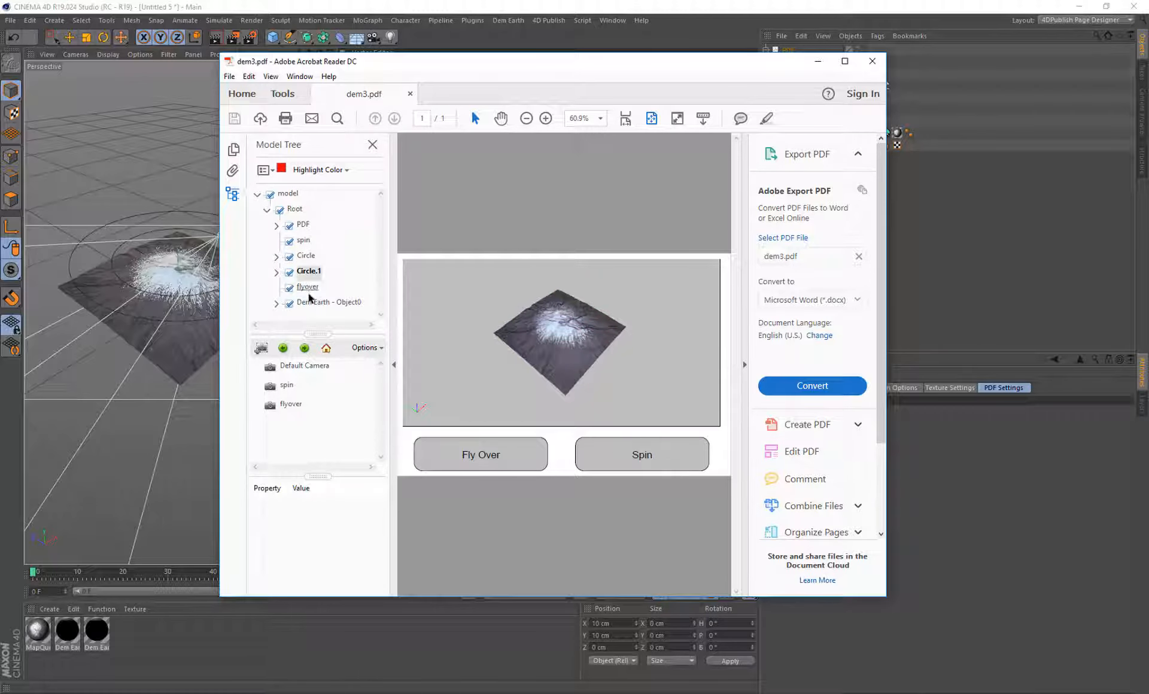
click(276, 303)
drag(382, 260, 382, 280)
click(339, 310)
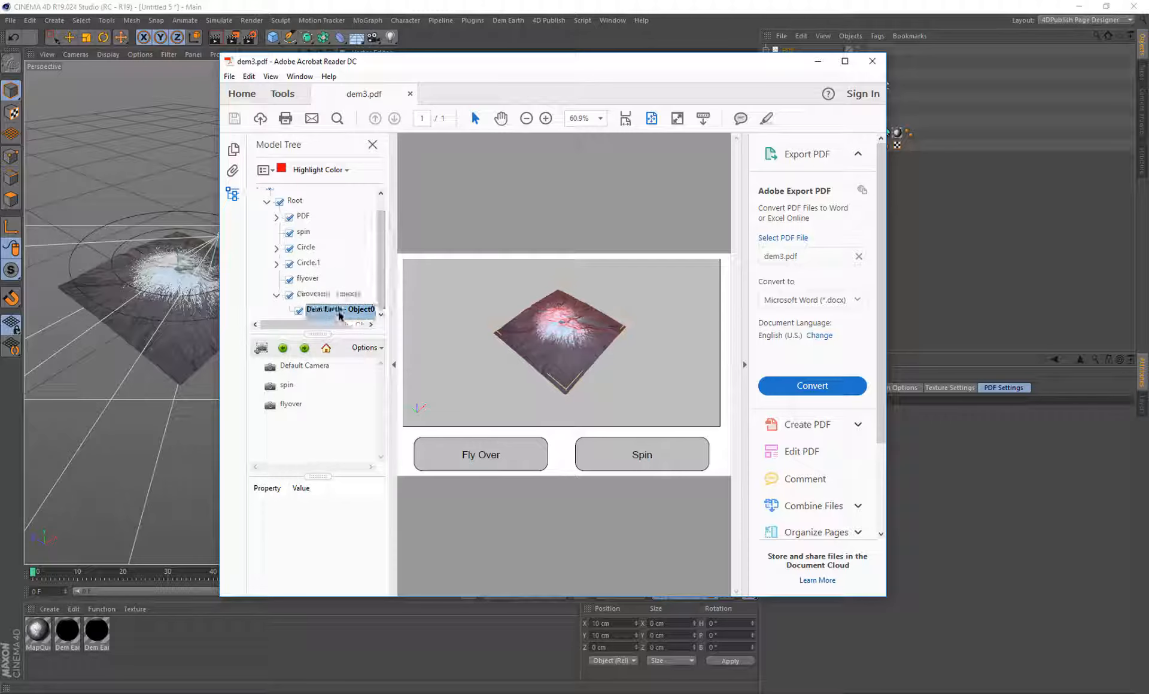
click(336, 297)
click(340, 310)
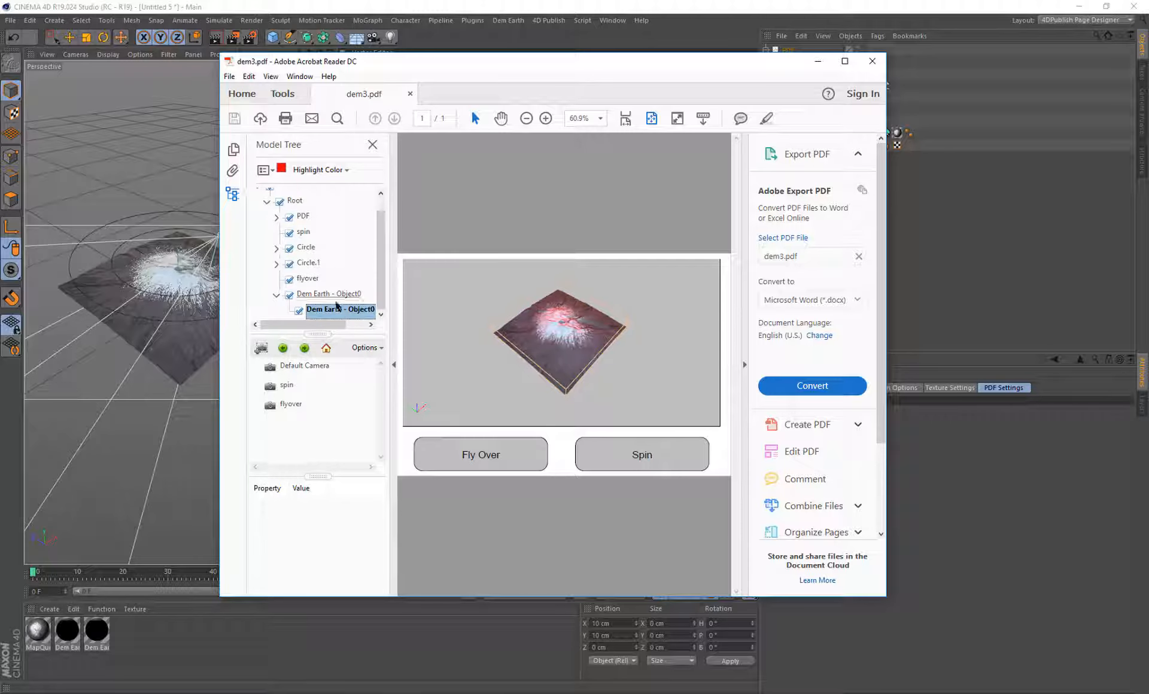
click(337, 297)
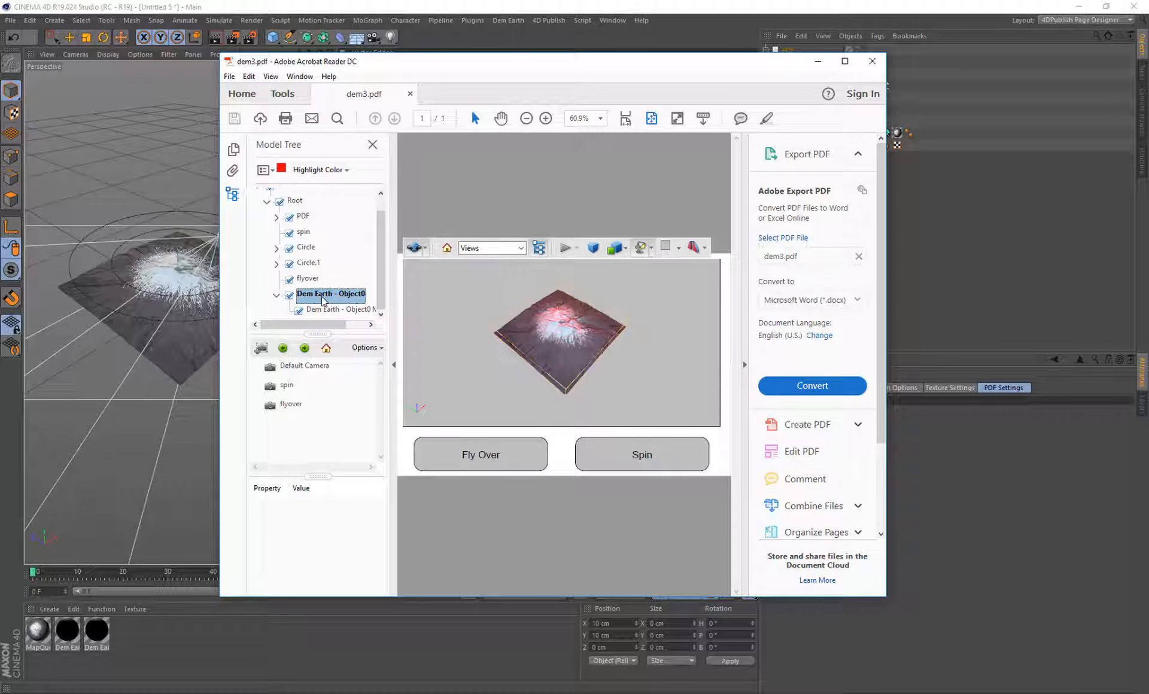
click(545, 250)
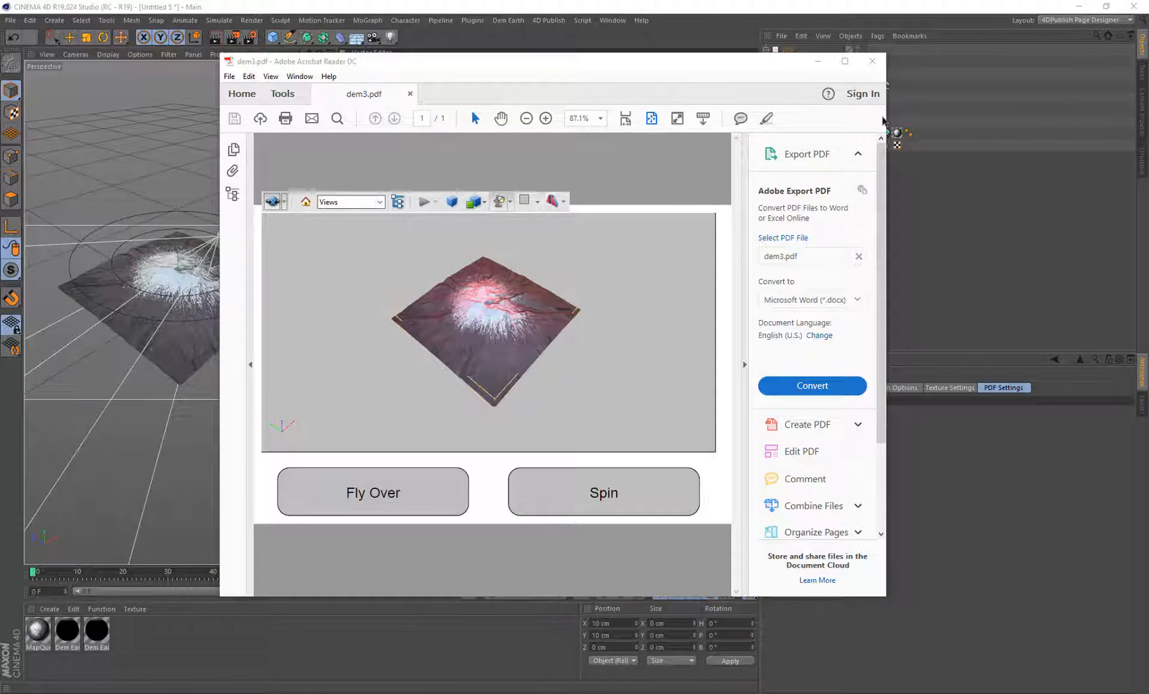
click(871, 61)
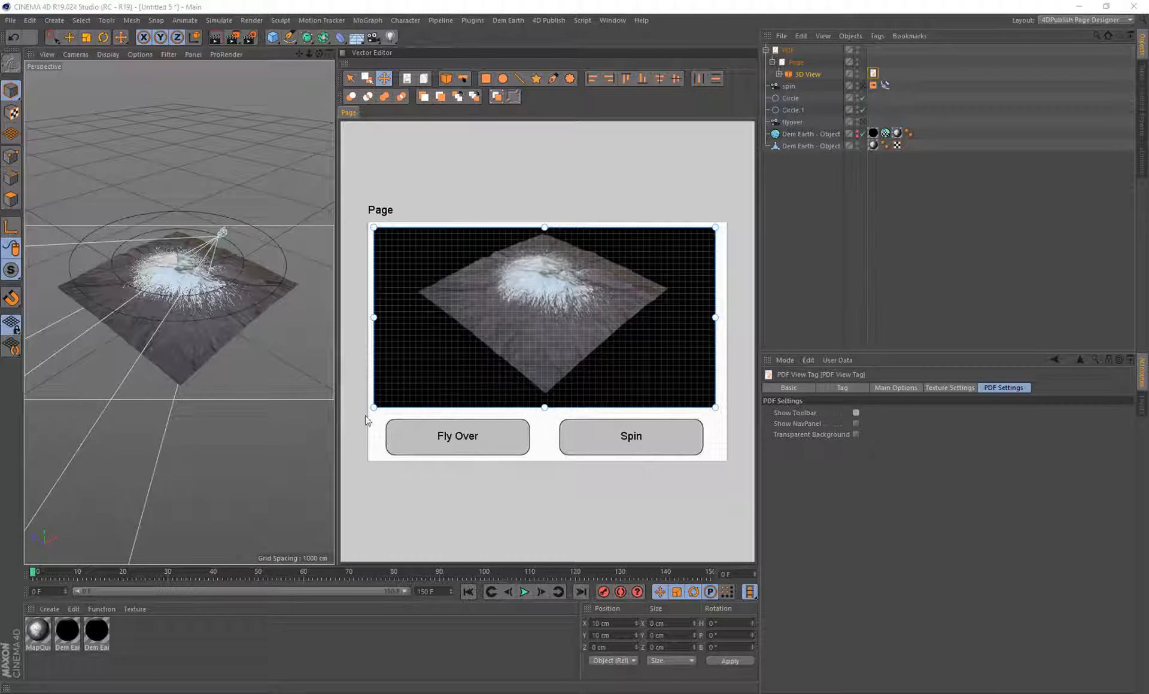
Enable Transparent Background for the 3D View and export the PDF again
click(855, 434)
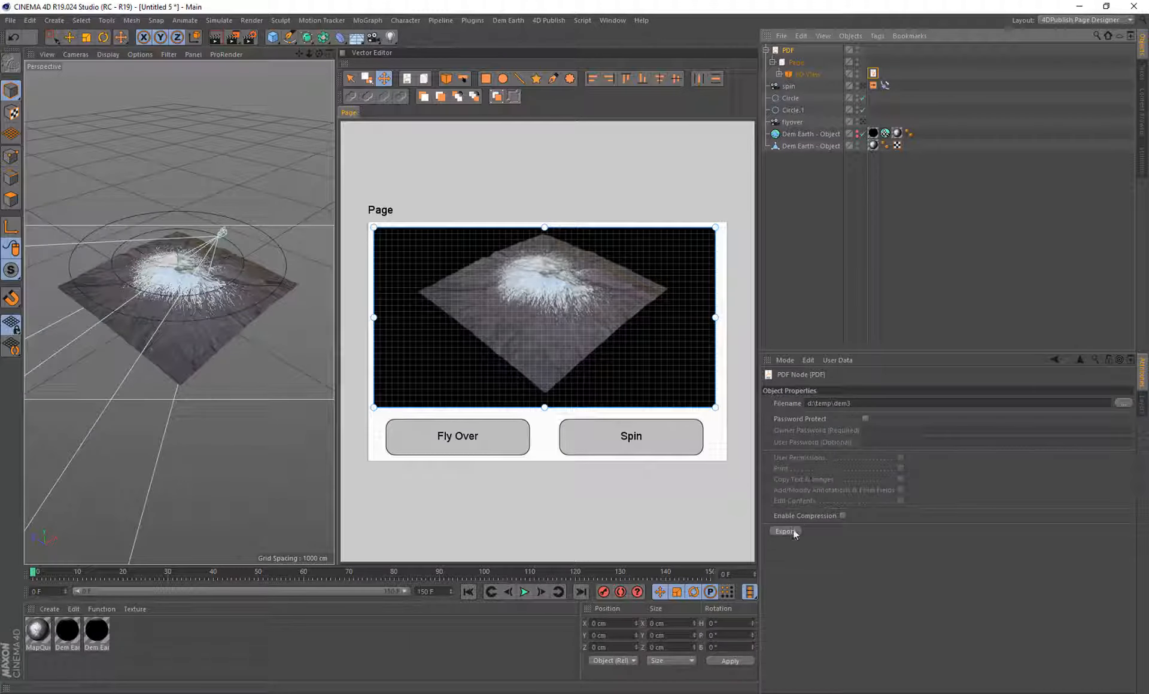
click(785, 531)
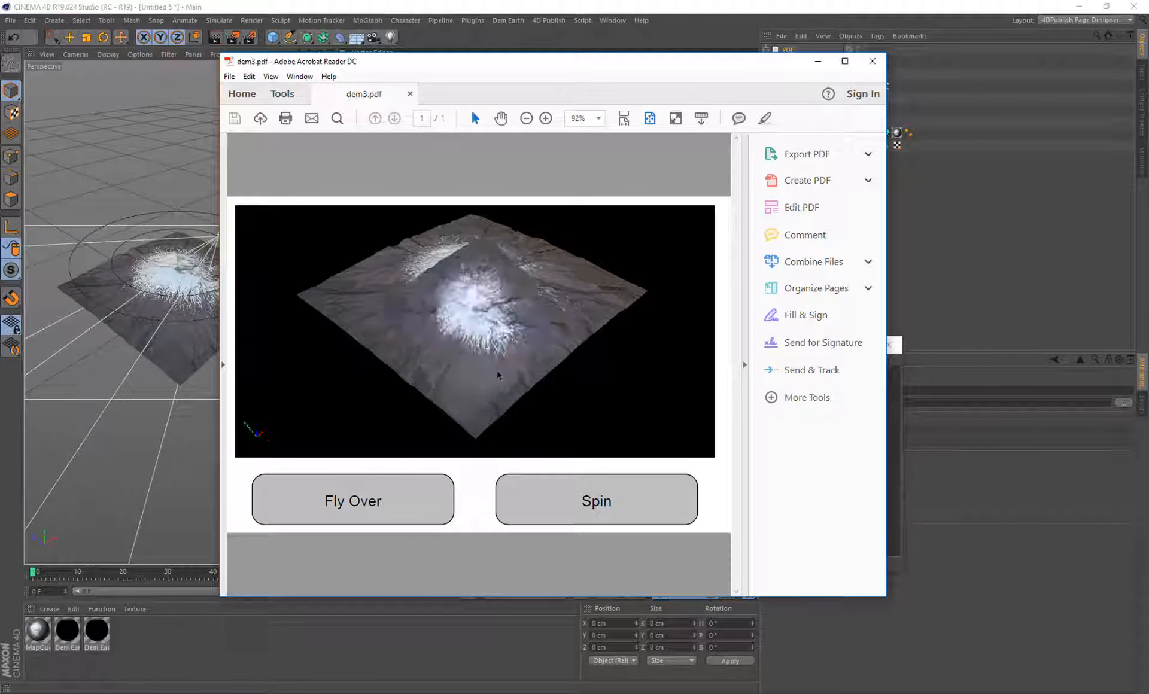
Orbit the terrain in the transparent-background PDF, play Fly Over, and close the document and the export log
mouse_move(468, 283)
mouse_down()
mouse_move(462, 246)
mouse_move(479, 284)
mouse_up()
click(378, 501)
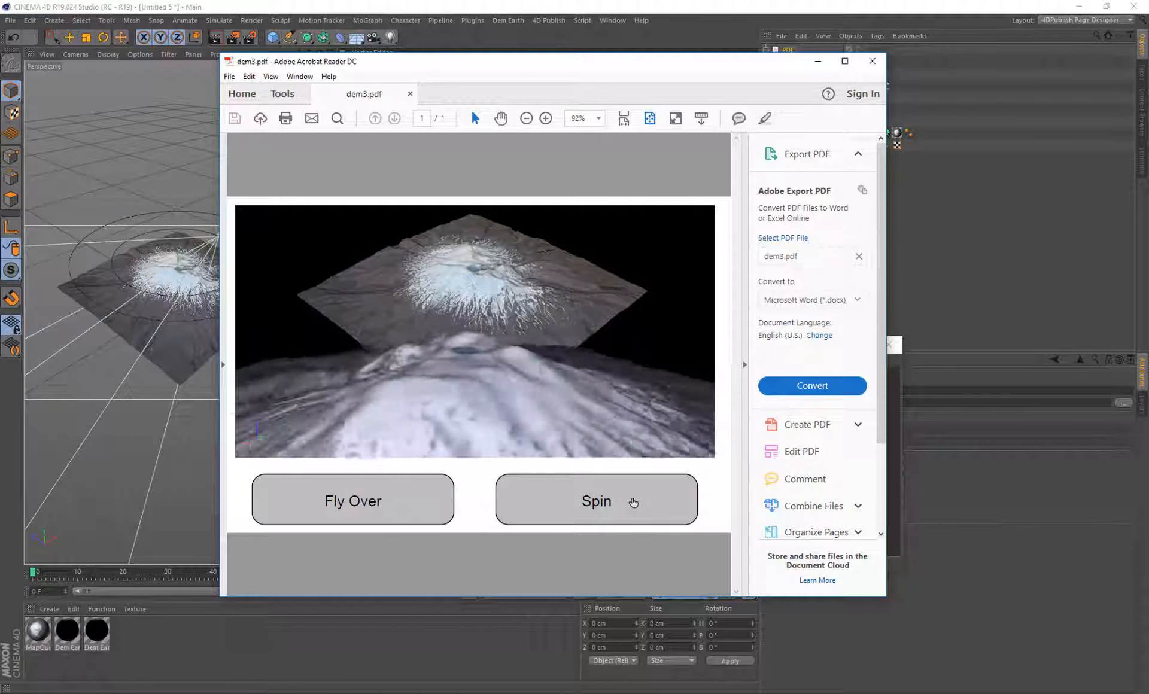
click(911, 47)
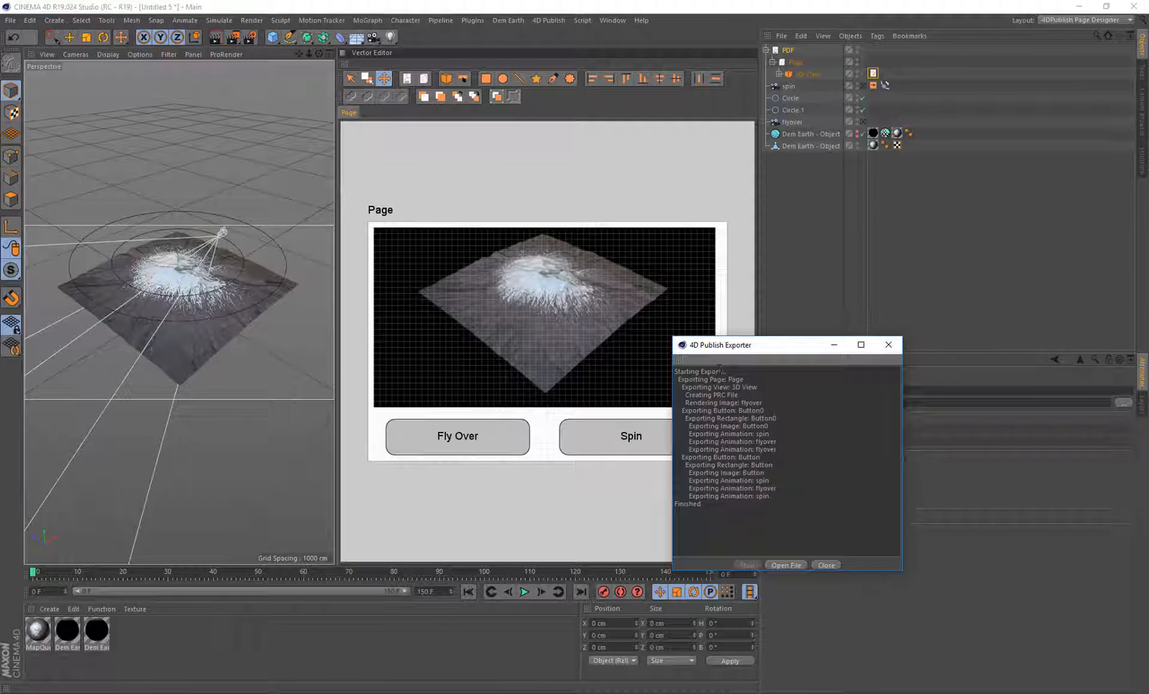
click(833, 565)
Clear the flyover camera preview from the page's 3D View
click(636, 303)
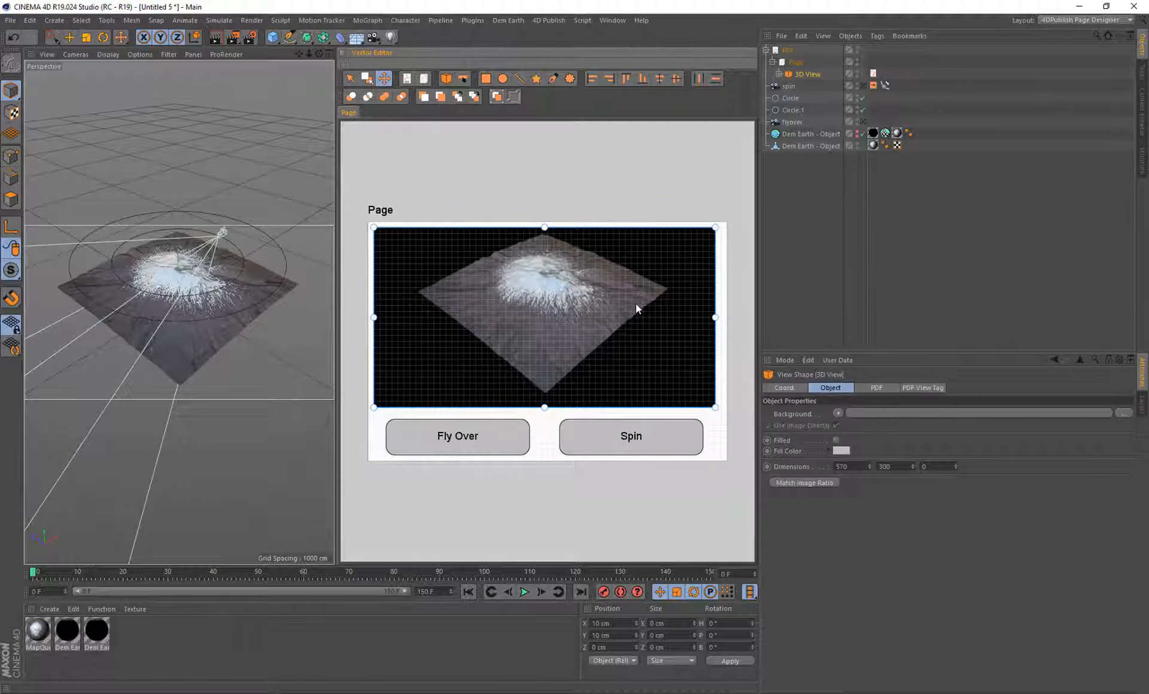
click(782, 389)
click(829, 389)
click(874, 389)
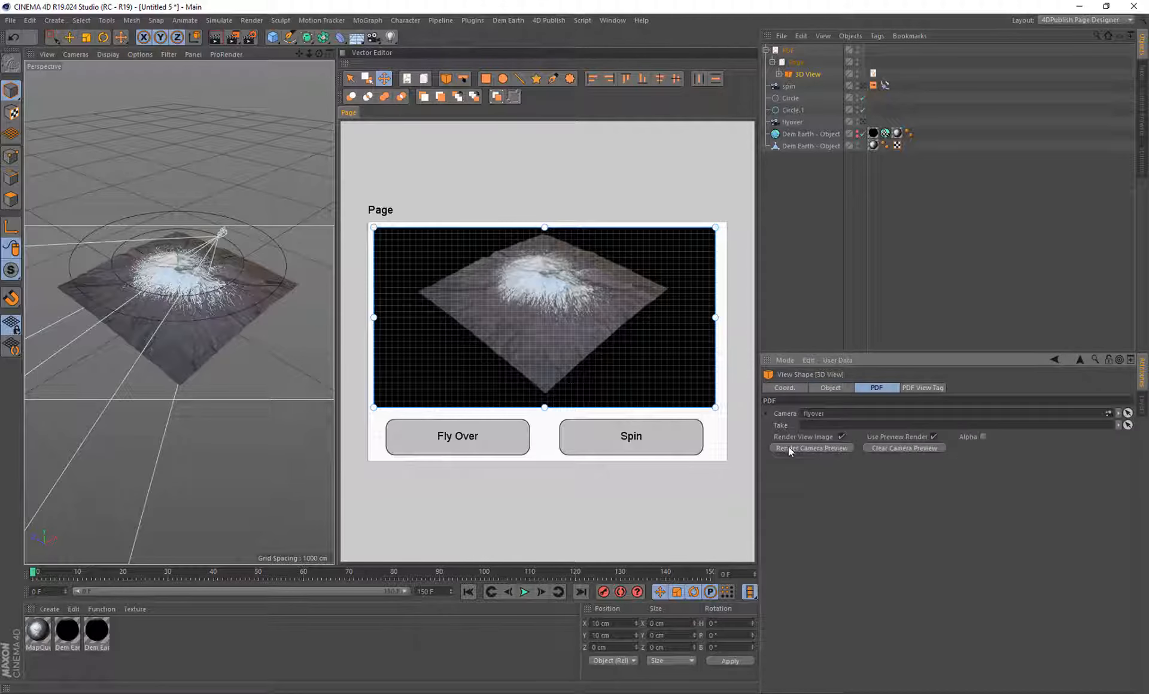
click(896, 449)
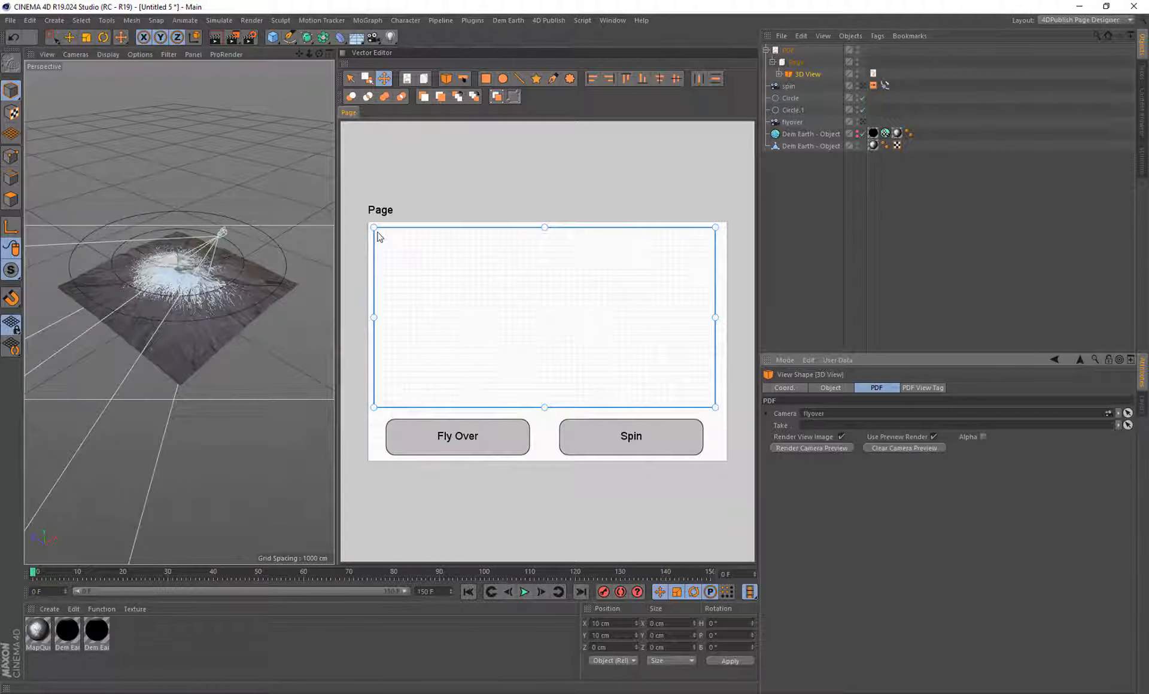
Export the PDF again, open dem3.pdf to check its 3D view, and close the document and the export log
click(829, 389)
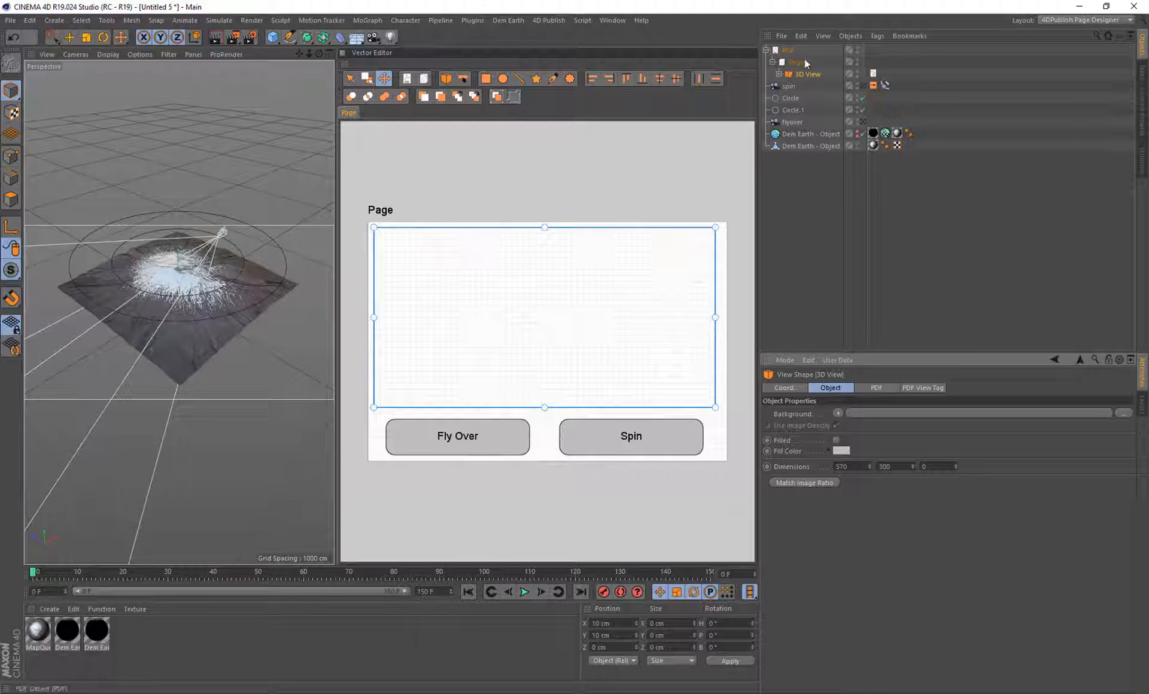
click(787, 50)
click(787, 531)
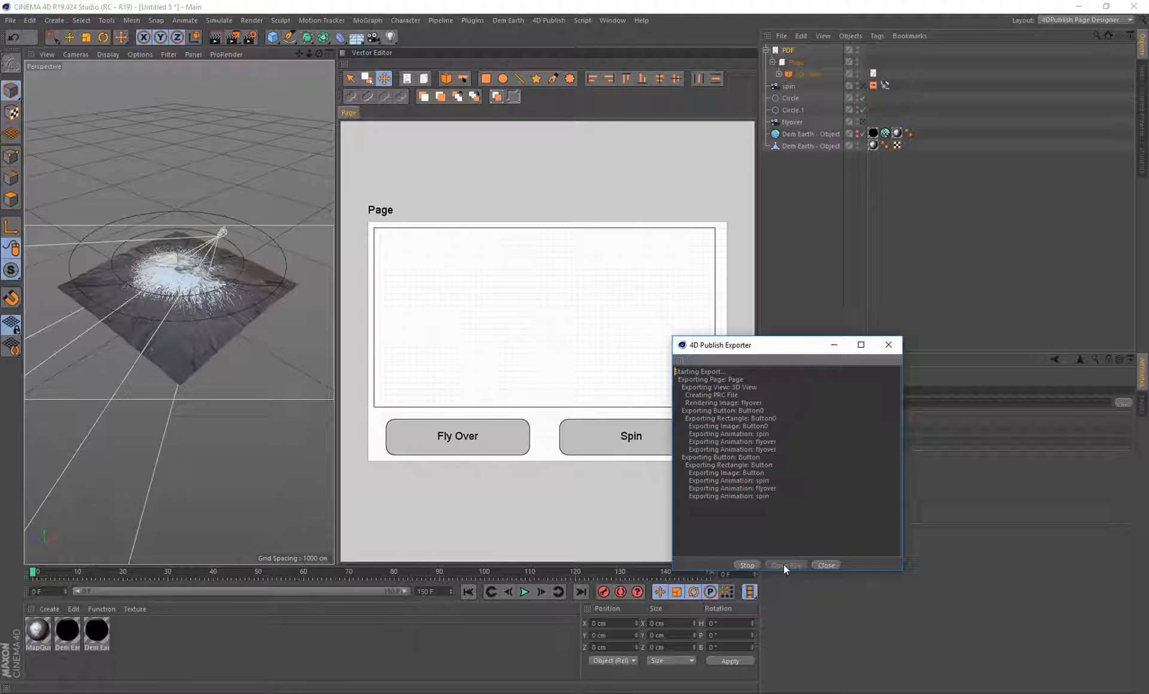
click(784, 564)
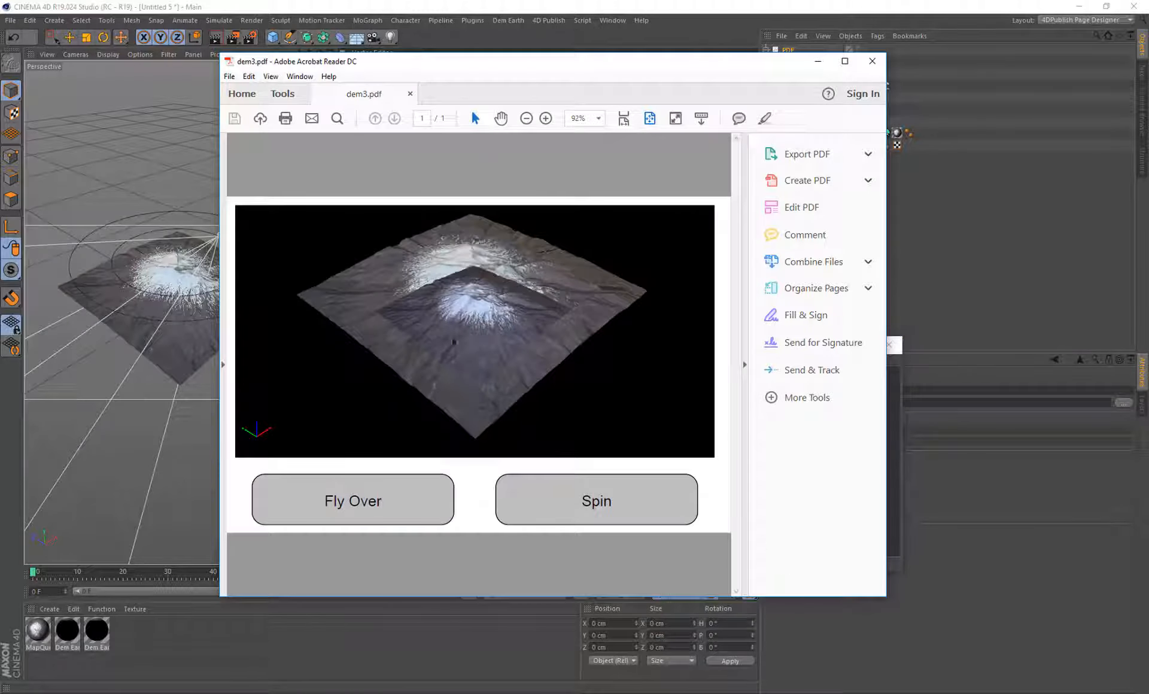
click(872, 61)
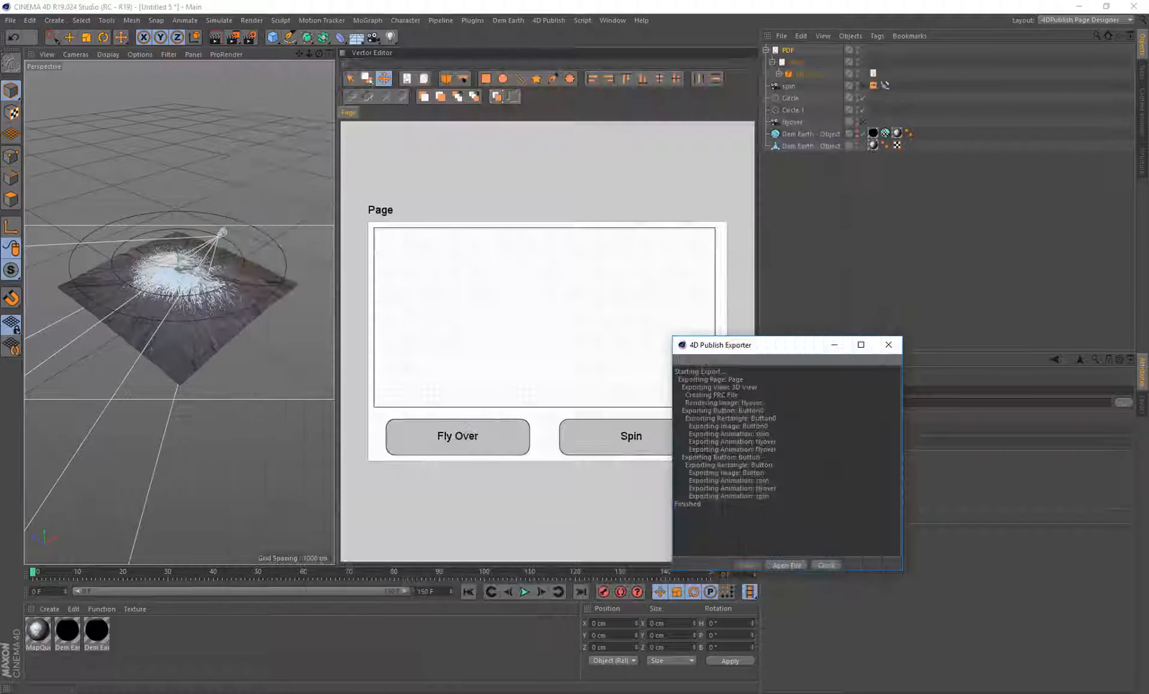
click(815, 564)
Disable Render View Image for the page's 3D View, export the PDF again, and open the exported file
click(792, 75)
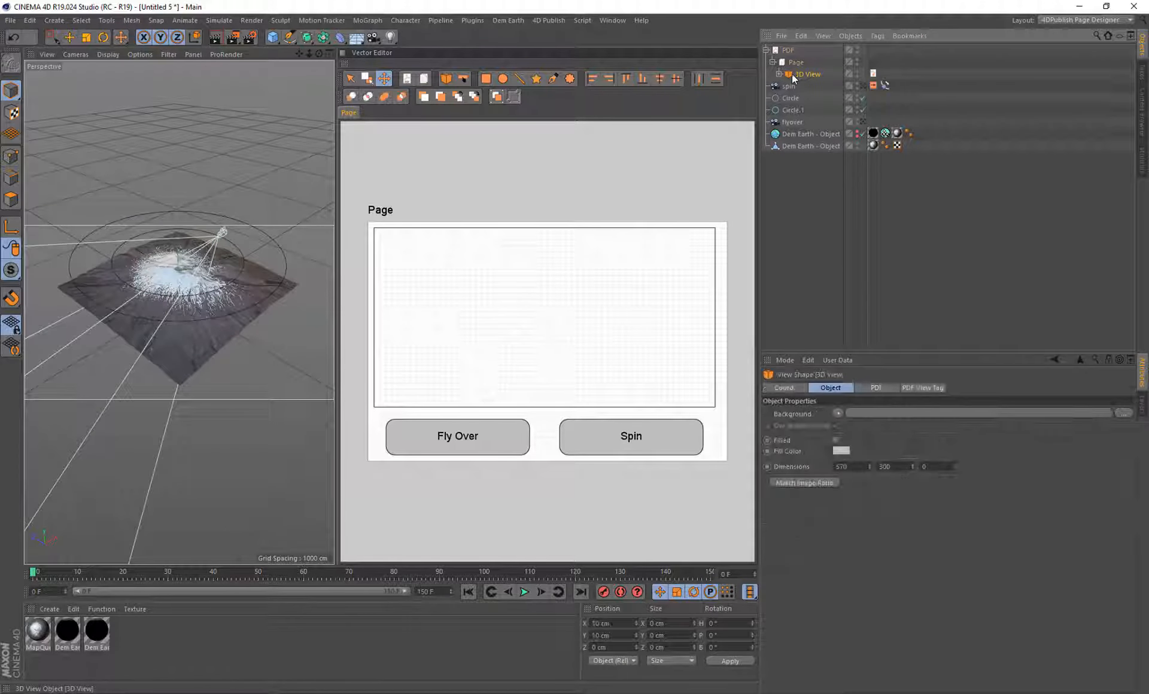
click(883, 390)
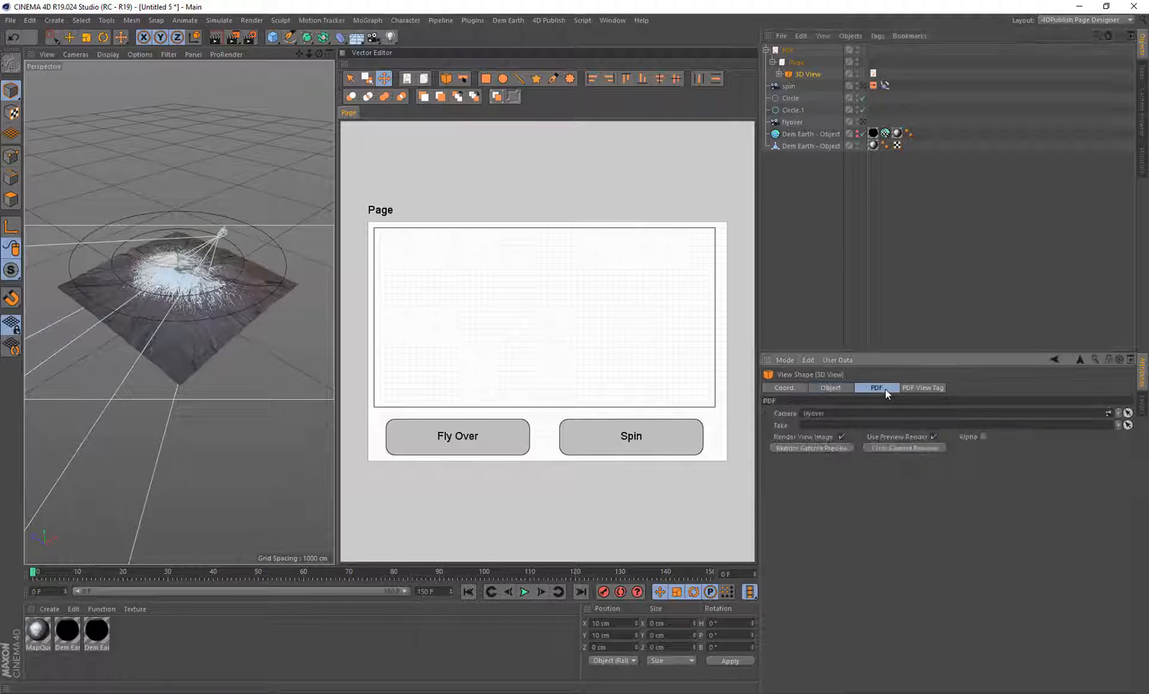
click(842, 437)
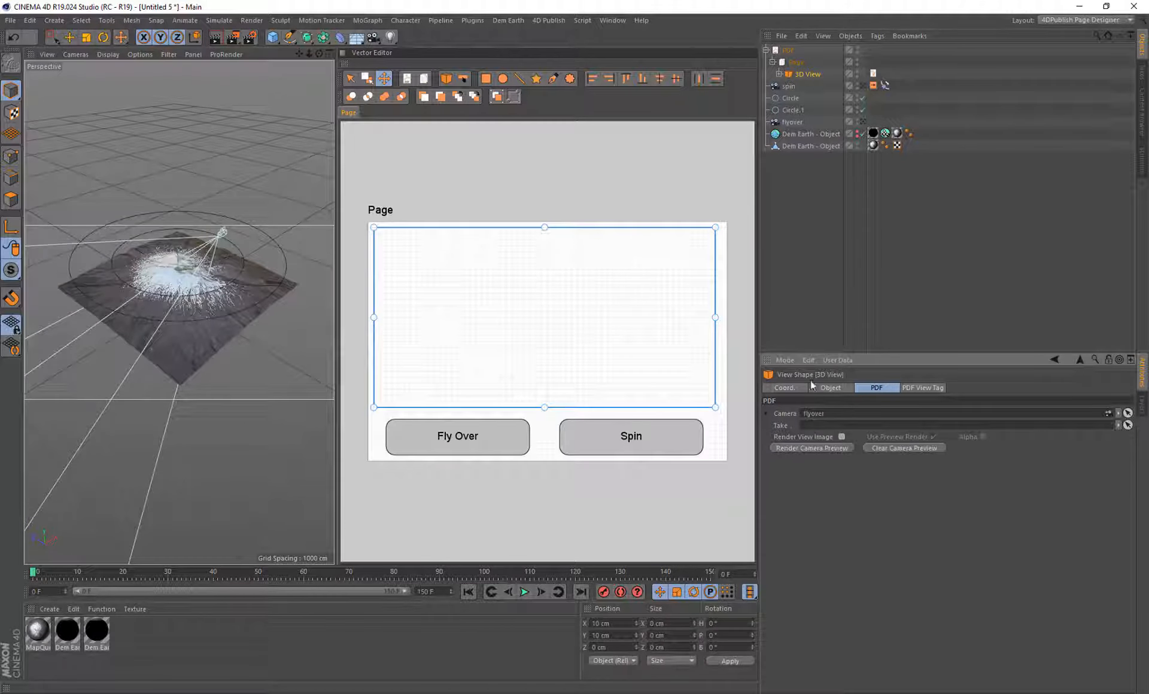
click(787, 50)
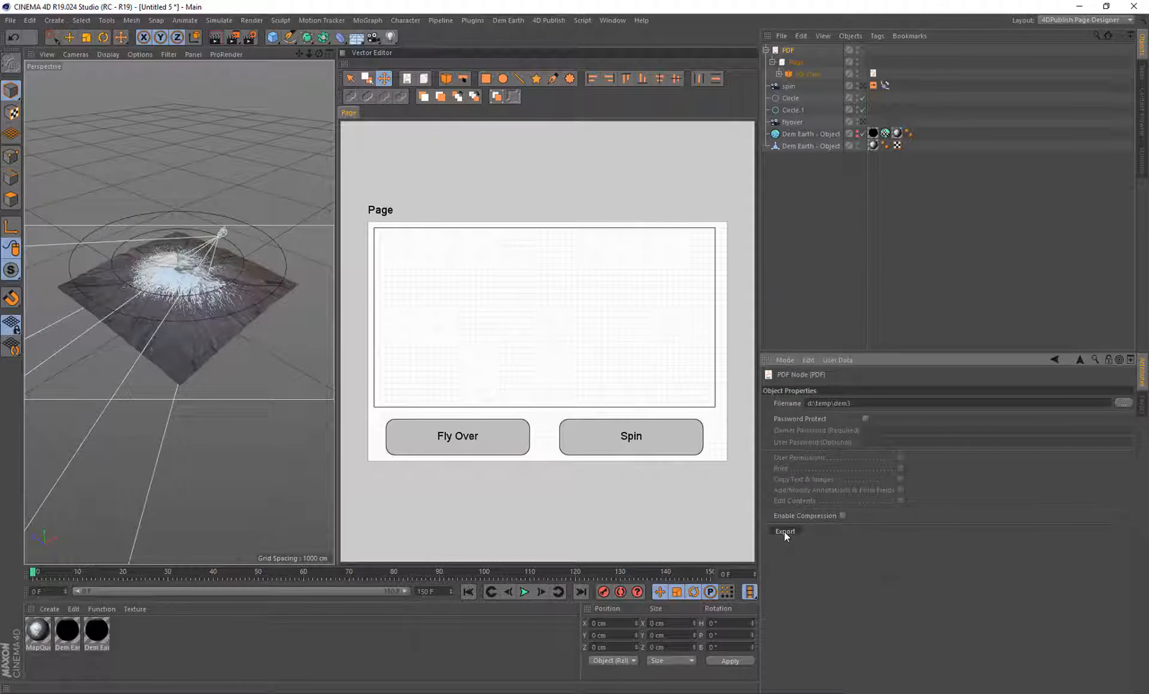
click(784, 532)
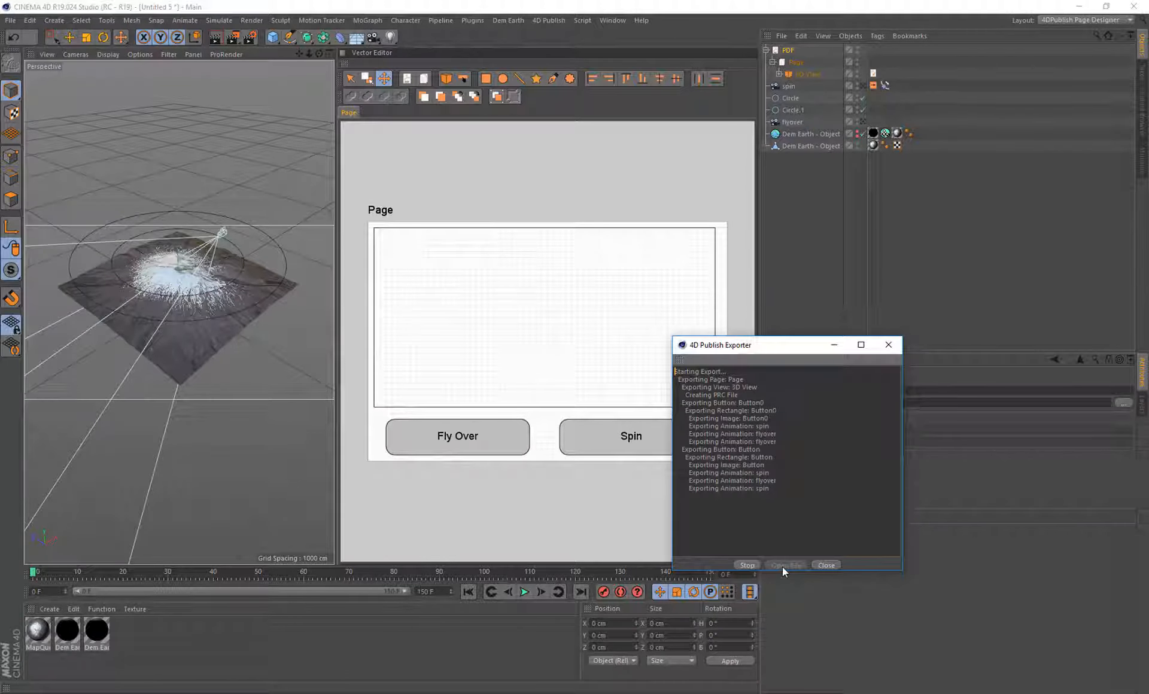
click(784, 565)
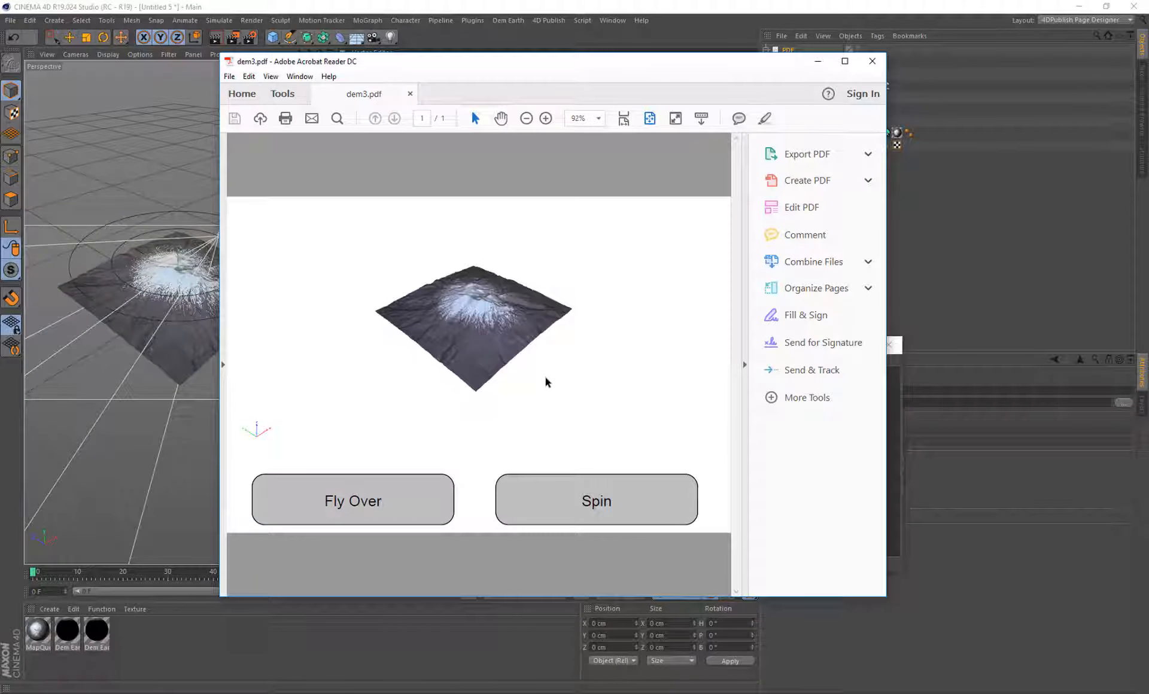
Test dem3.pdf by orbiting the terrain, playing Fly Over, toggling animation playback, and zooming out to the whole model
drag(491, 279, 456, 286)
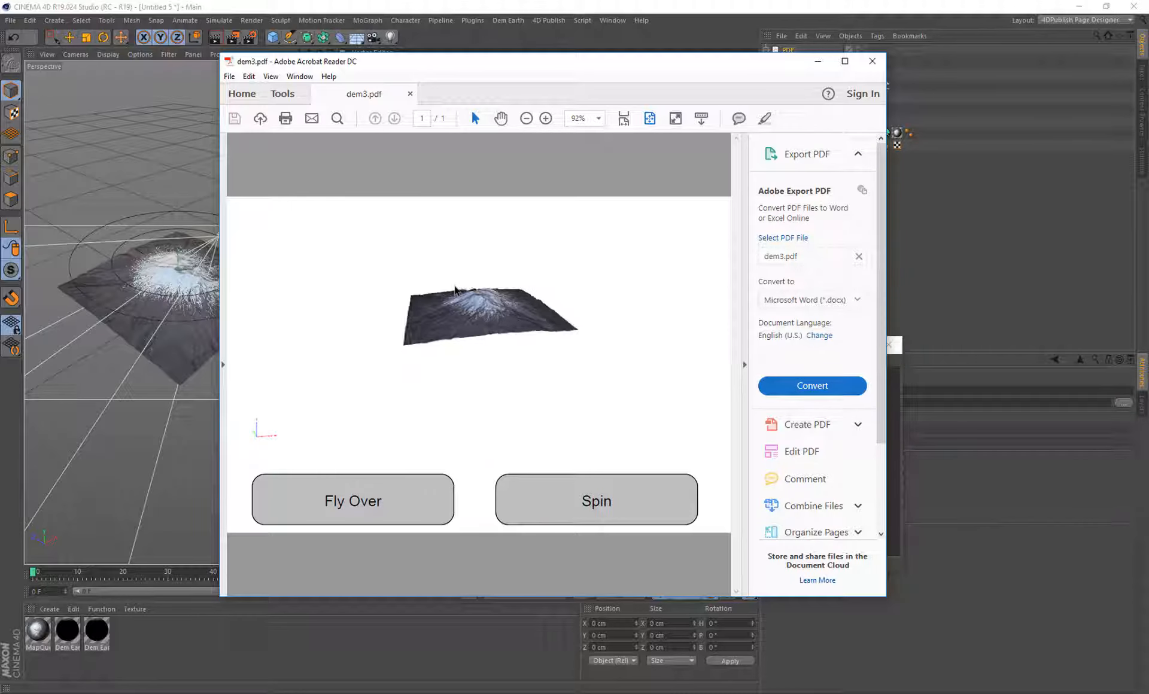
click(360, 498)
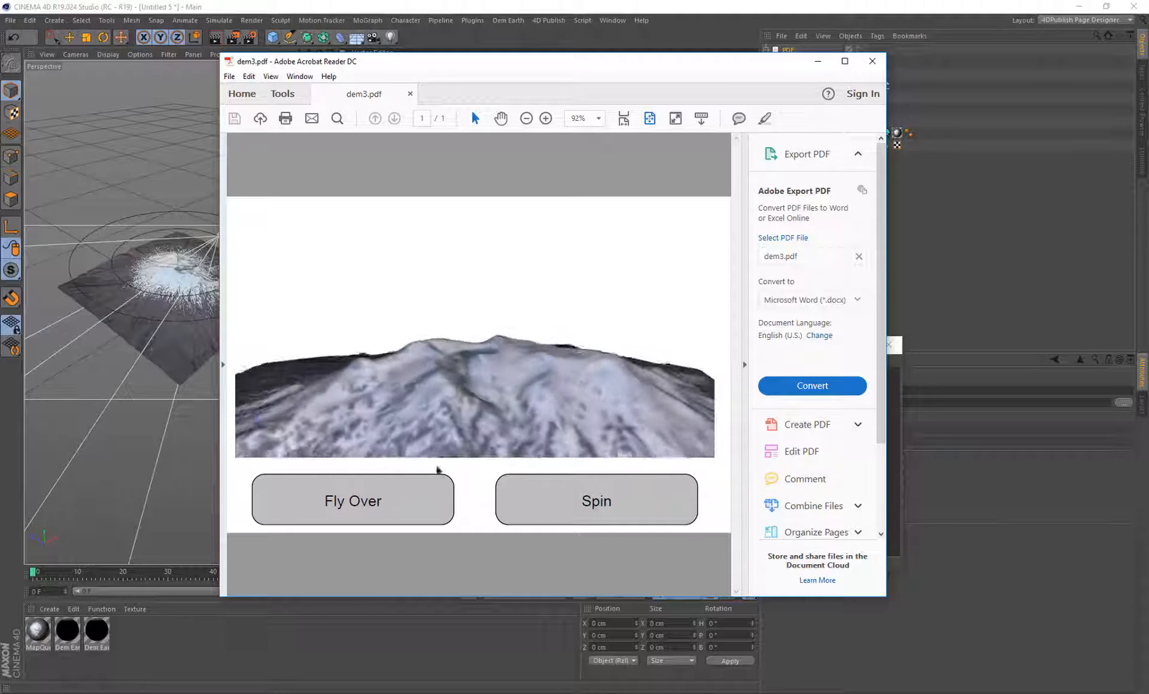
drag(415, 287, 569, 356)
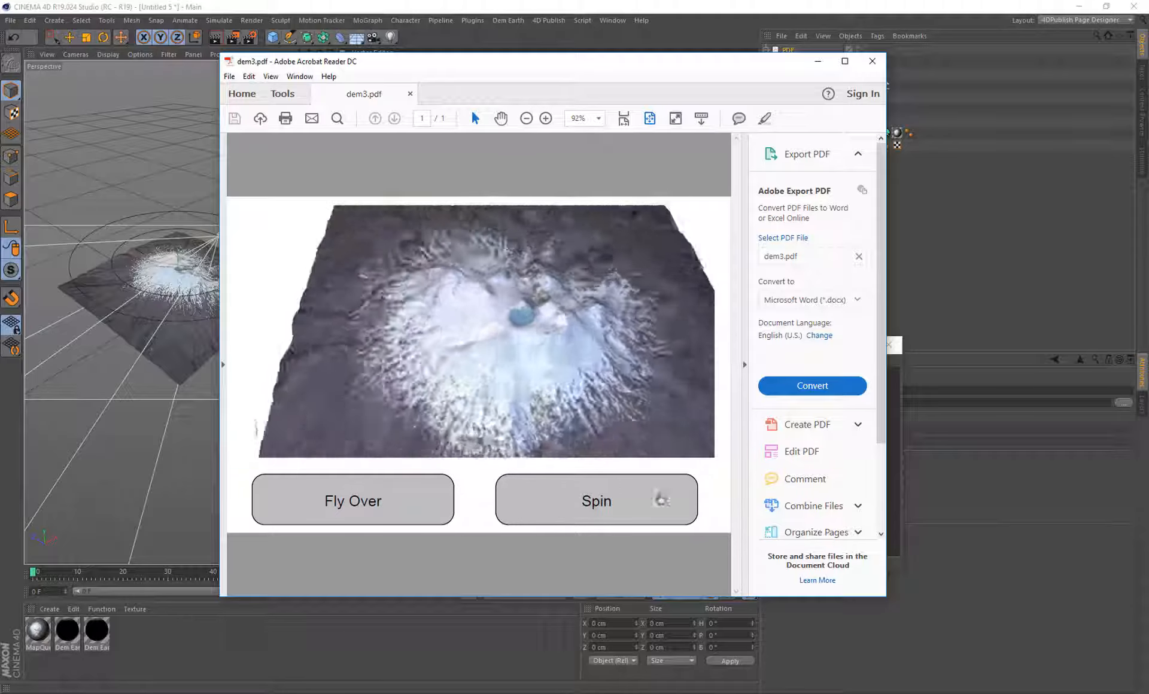
right_click(529, 314)
click(487, 318)
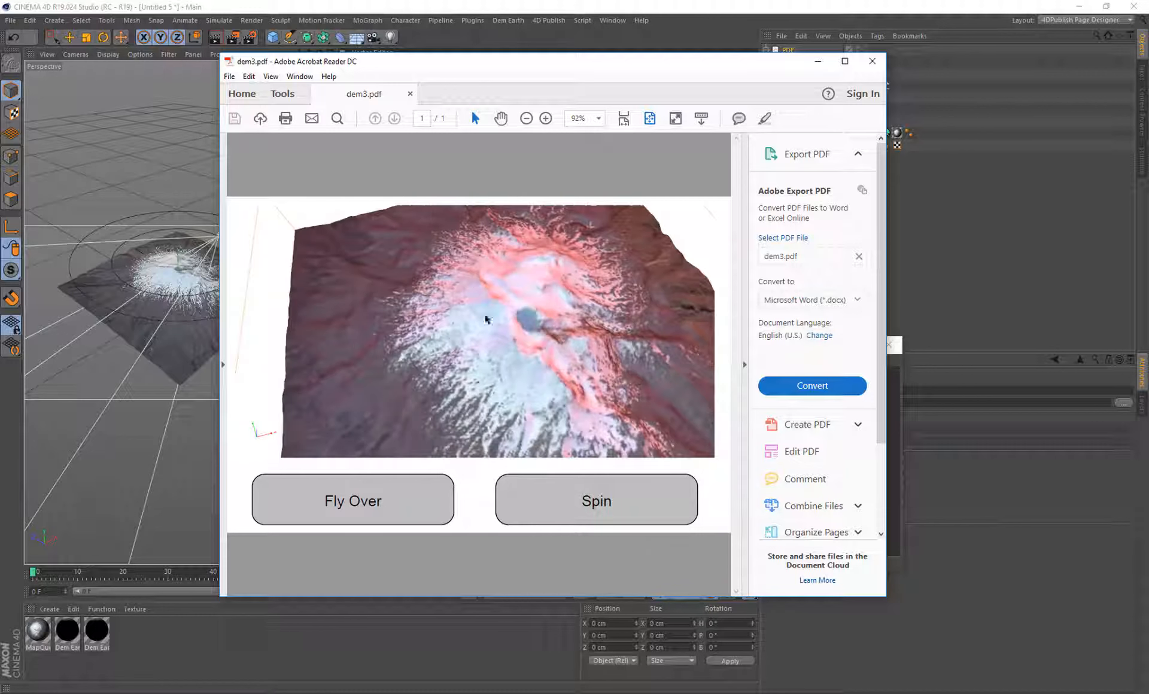
right_click(498, 321)
click(546, 414)
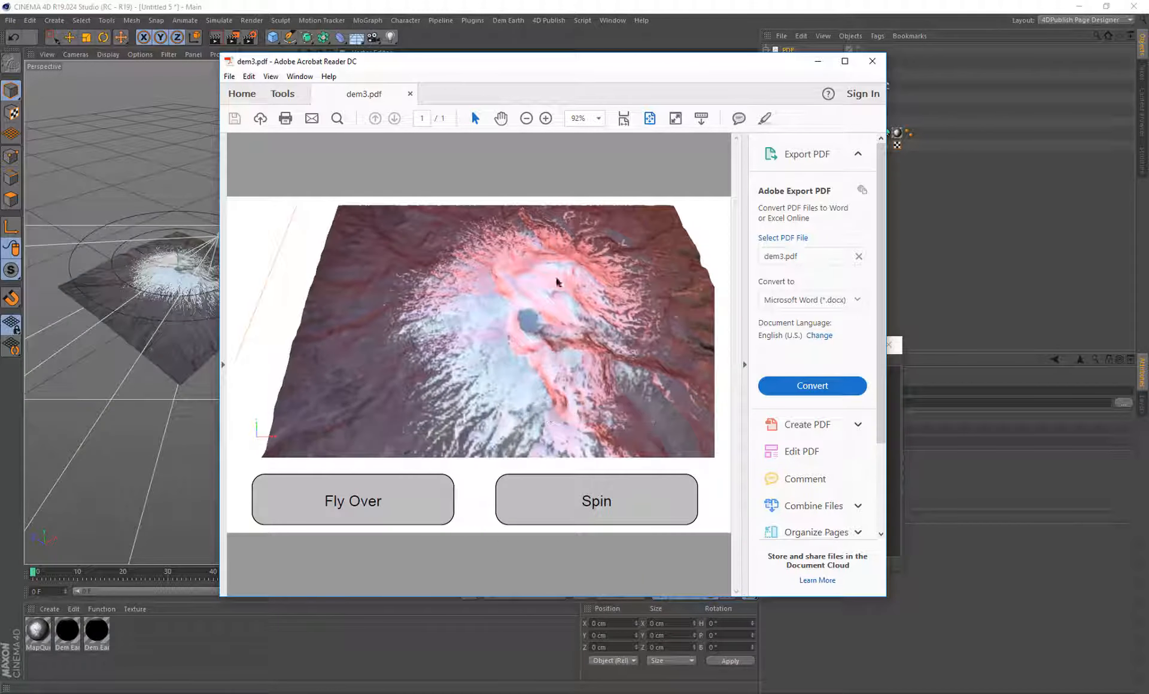
drag(486, 290, 509, 309)
scroll(544, 301, down, 5)
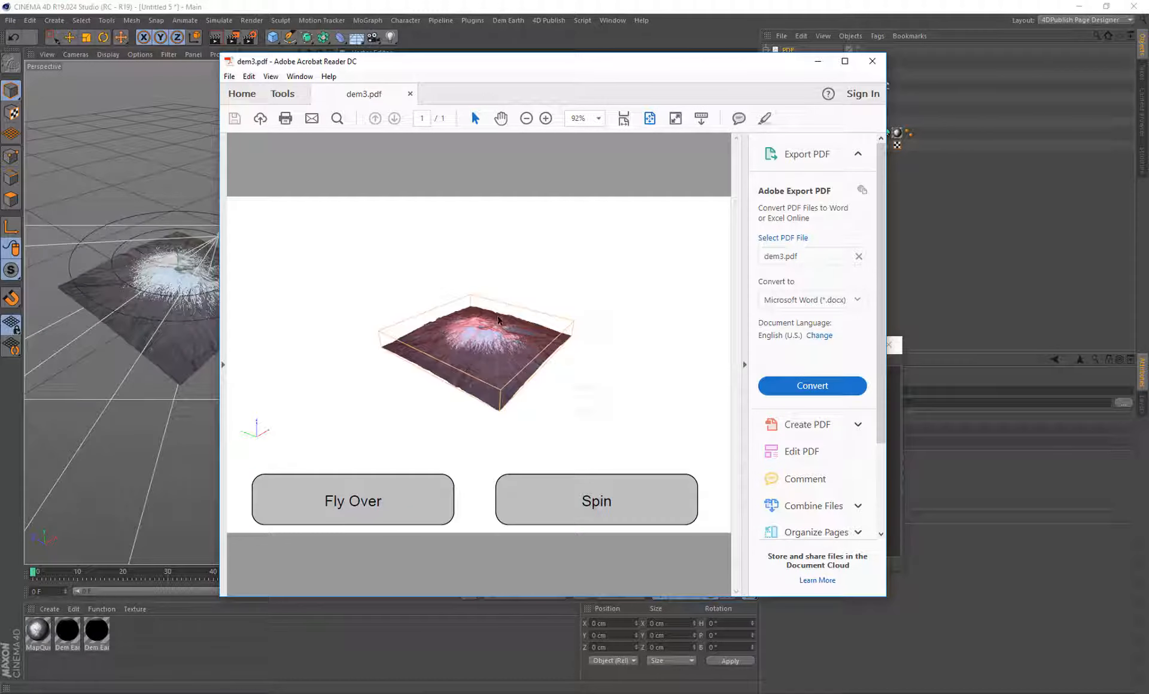
Switch the terrain through the spin, flyover and Default Camera views, and orbit the model to inspect it
right_click(499, 318)
mouse_move(542, 330)
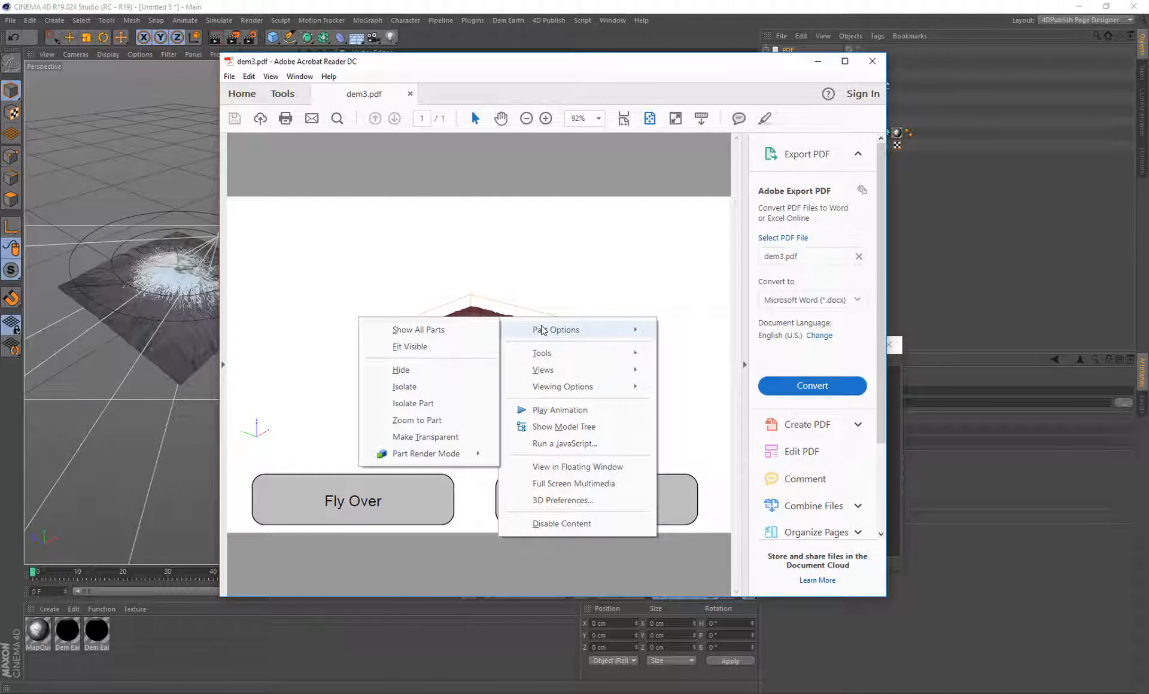
mouse_move(640, 372)
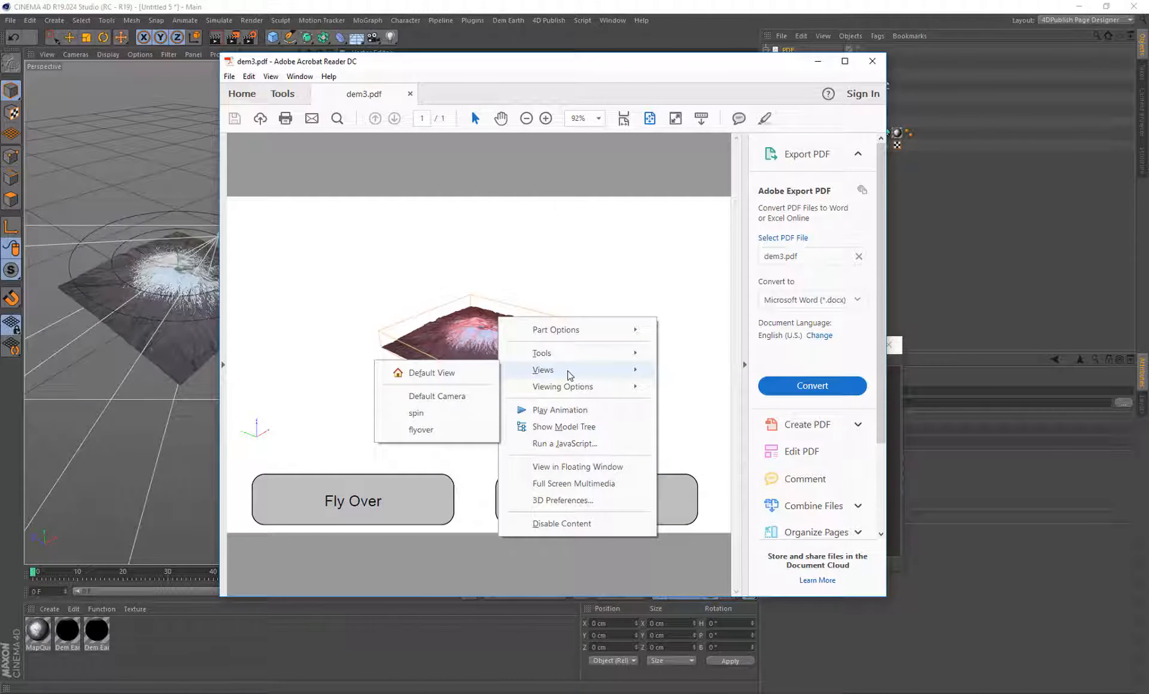
click(433, 417)
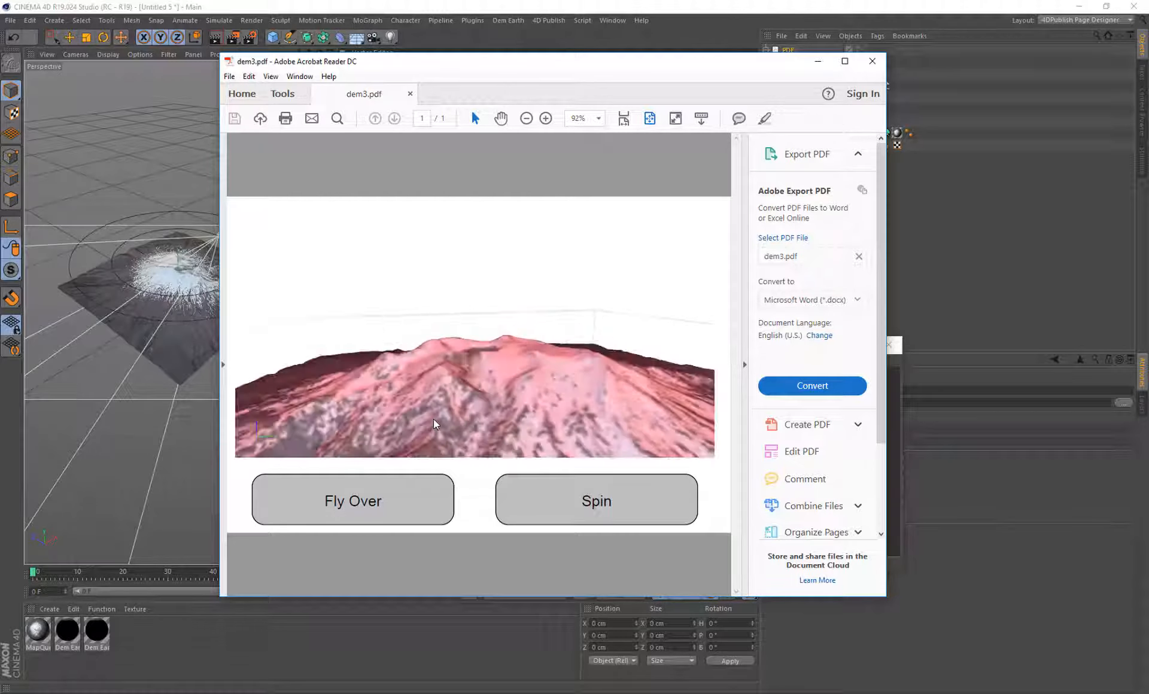
right_click(479, 357)
mouse_move(533, 414)
click(446, 468)
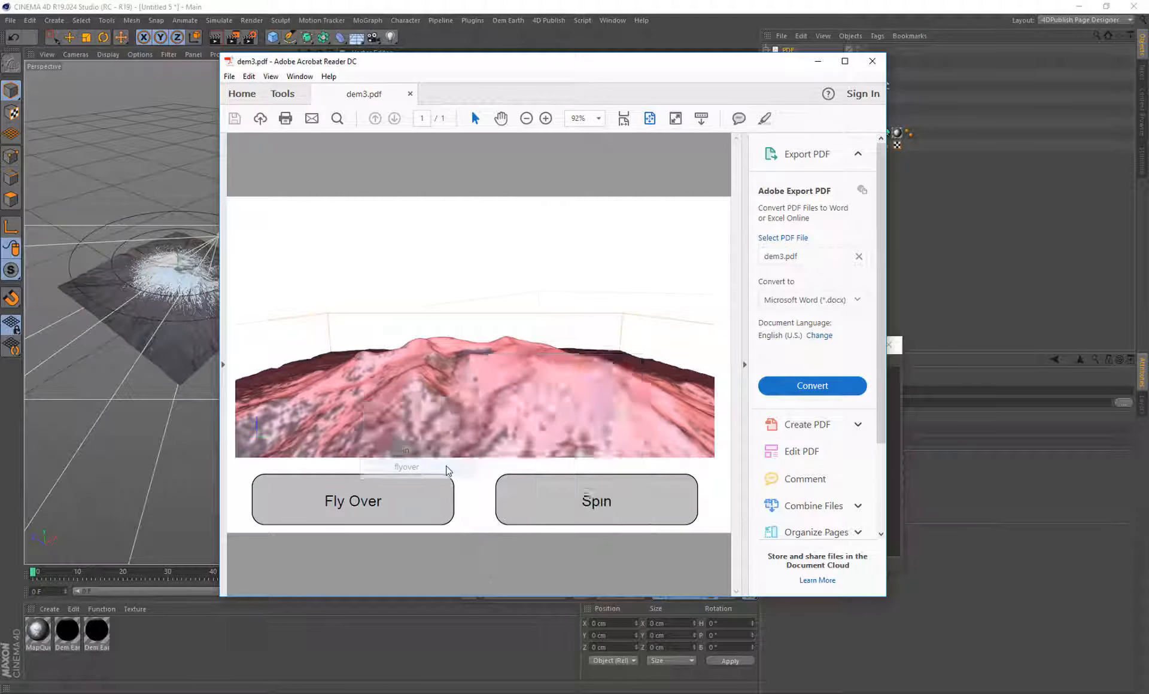
right_click(503, 306)
mouse_move(569, 363)
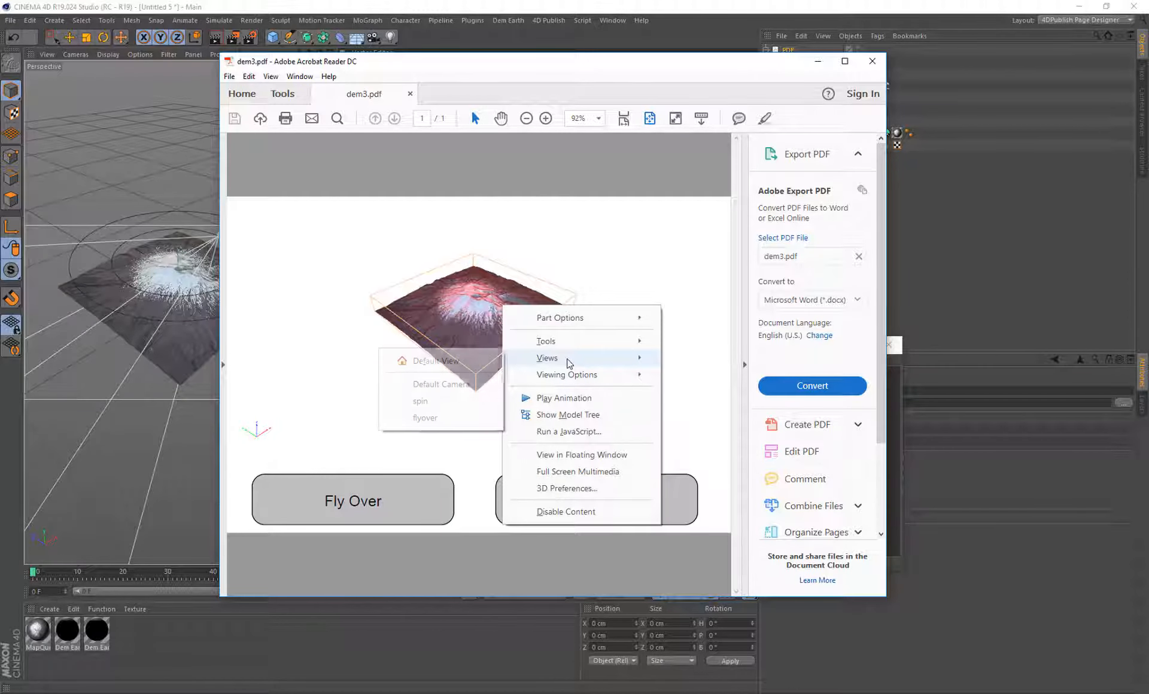
click(450, 384)
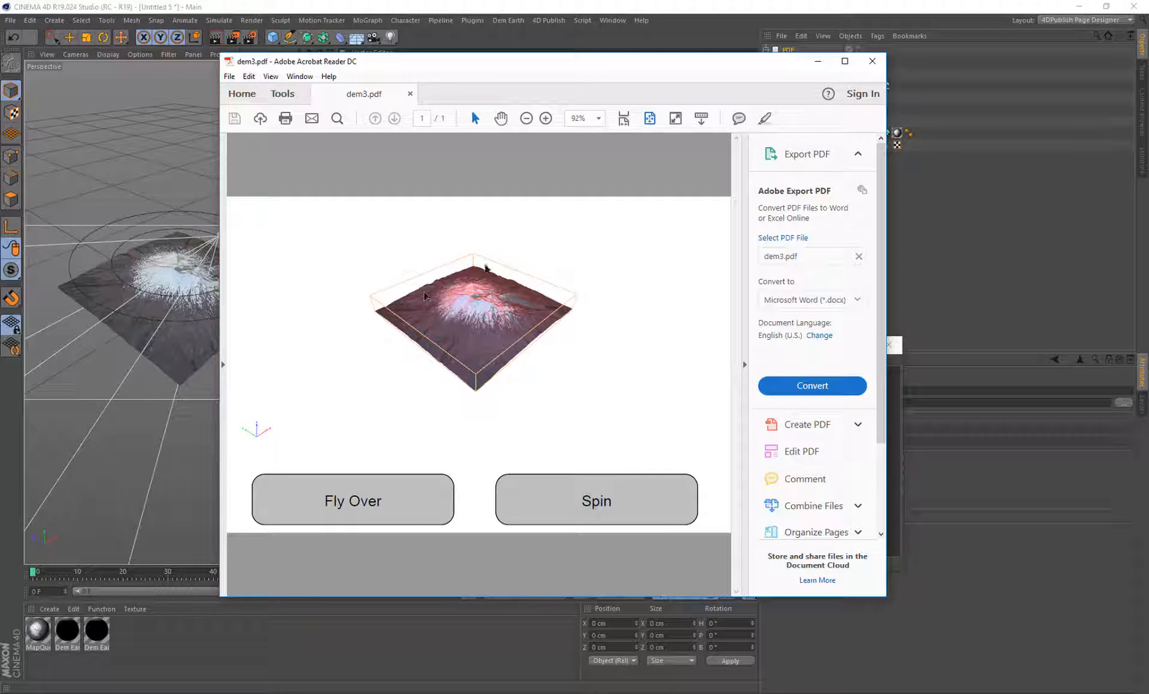
mouse_move(488, 319)
mouse_down()
mouse_move(510, 309)
mouse_move(471, 304)
mouse_move(461, 368)
mouse_move(492, 307)
mouse_move(487, 280)
mouse_move(497, 327)
mouse_up()
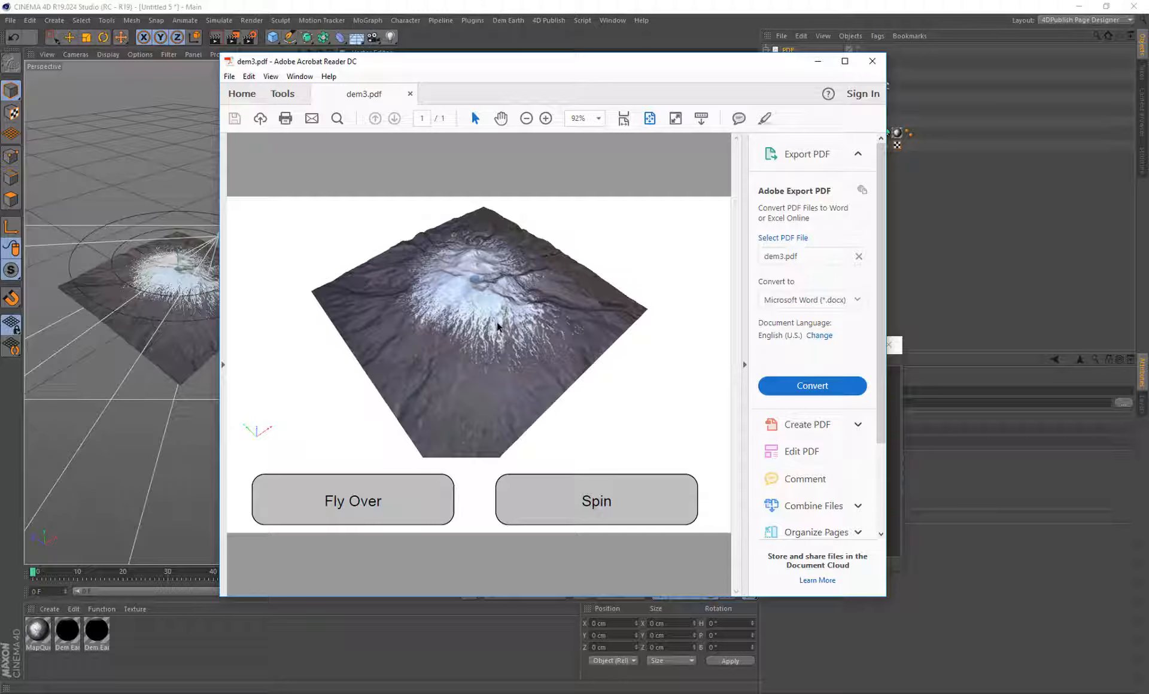
mouse_move(497, 322)
mouse_down()
mouse_move(500, 283)
mouse_move(499, 317)
mouse_up()
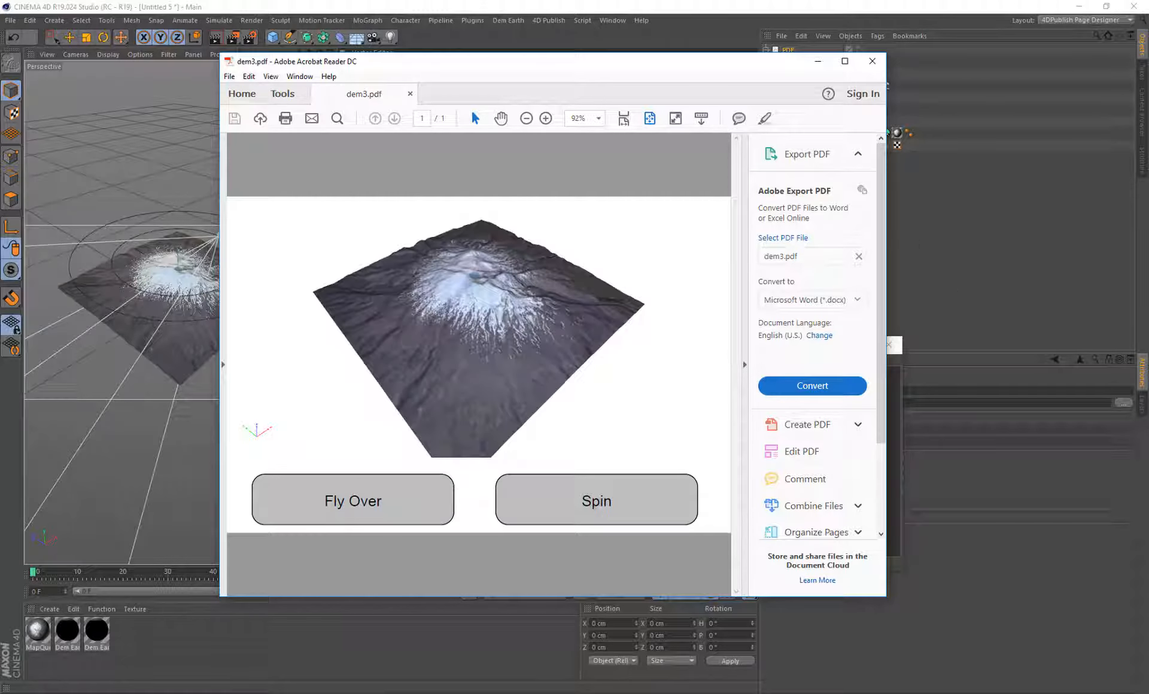